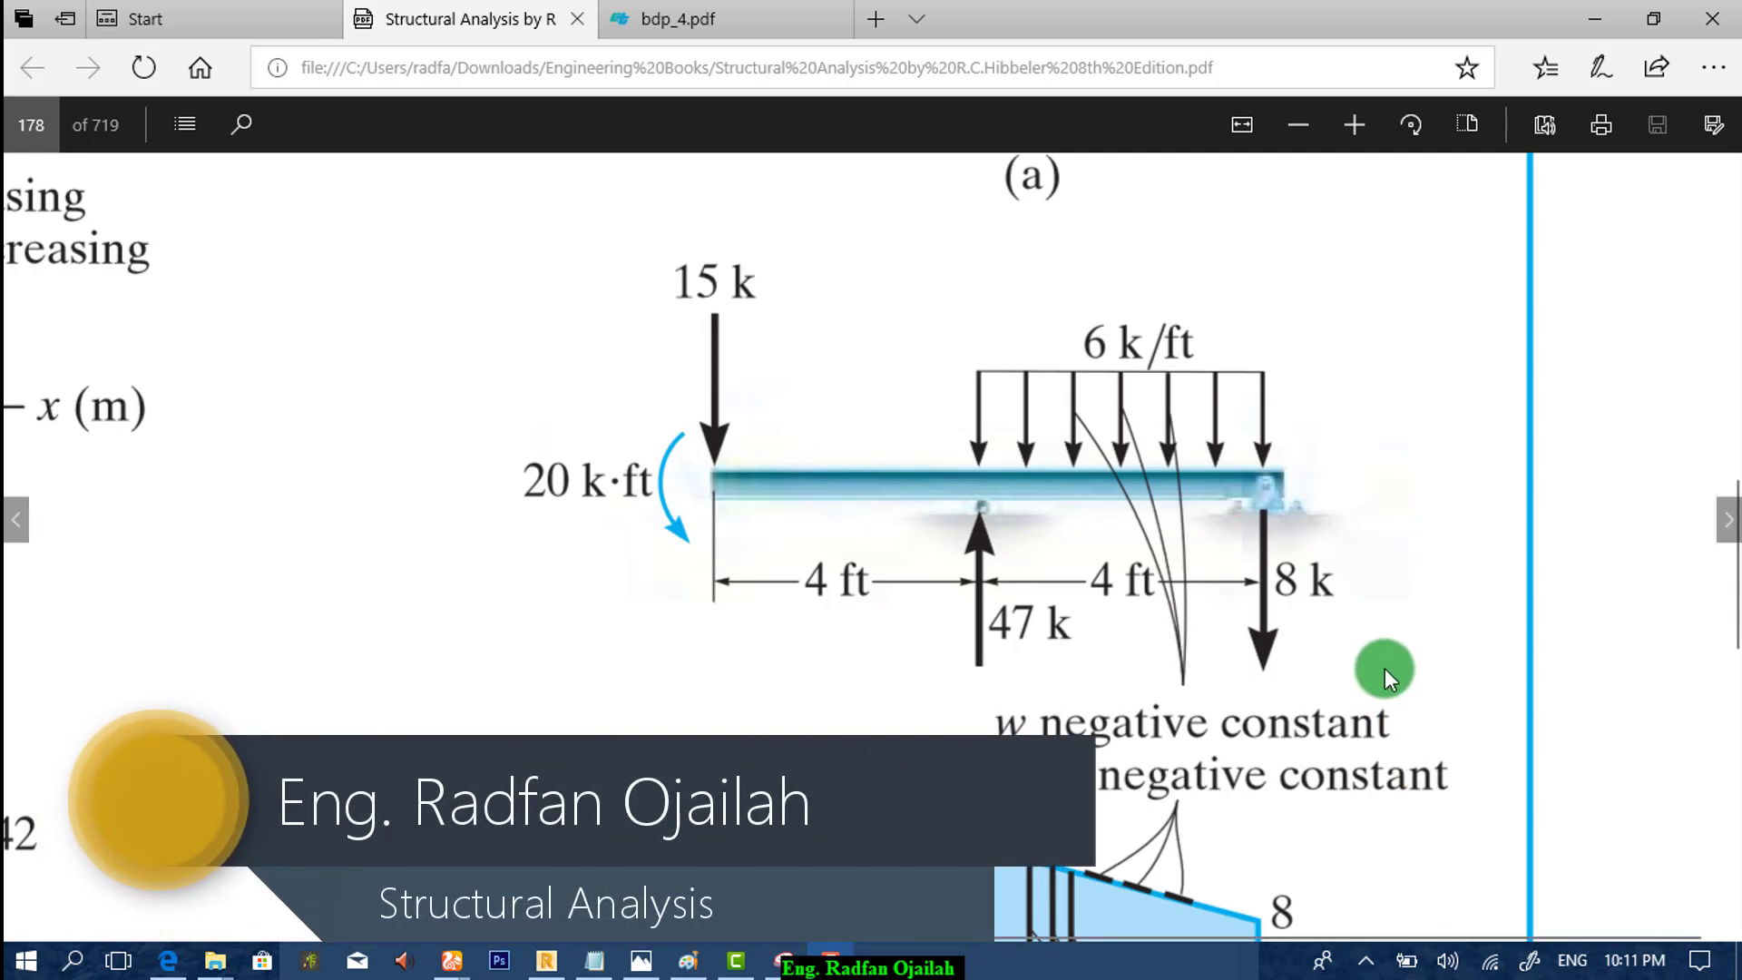
Step: Start a new 2D frame project in Robot without saving the previous structure
{"action": "scroll", "coordinate": [1238, 524], "scroll_direction": "up", "scroll_amount": 2}
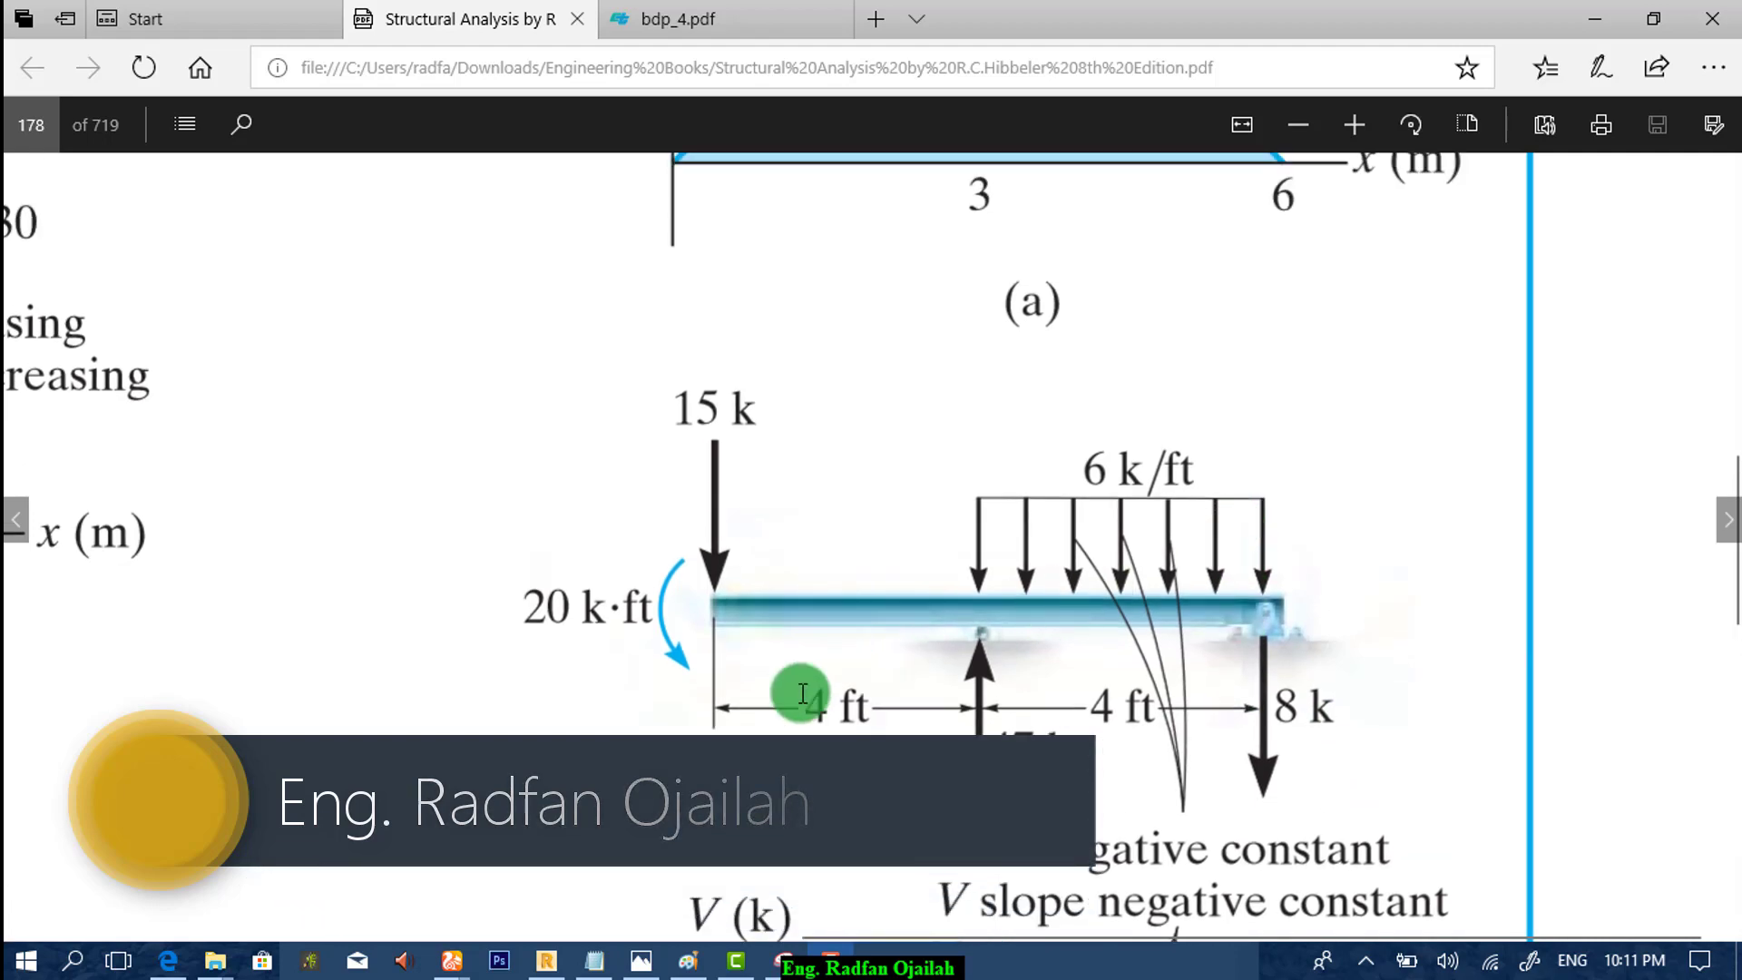
{"action": "left_click", "coordinate": [546, 960]}
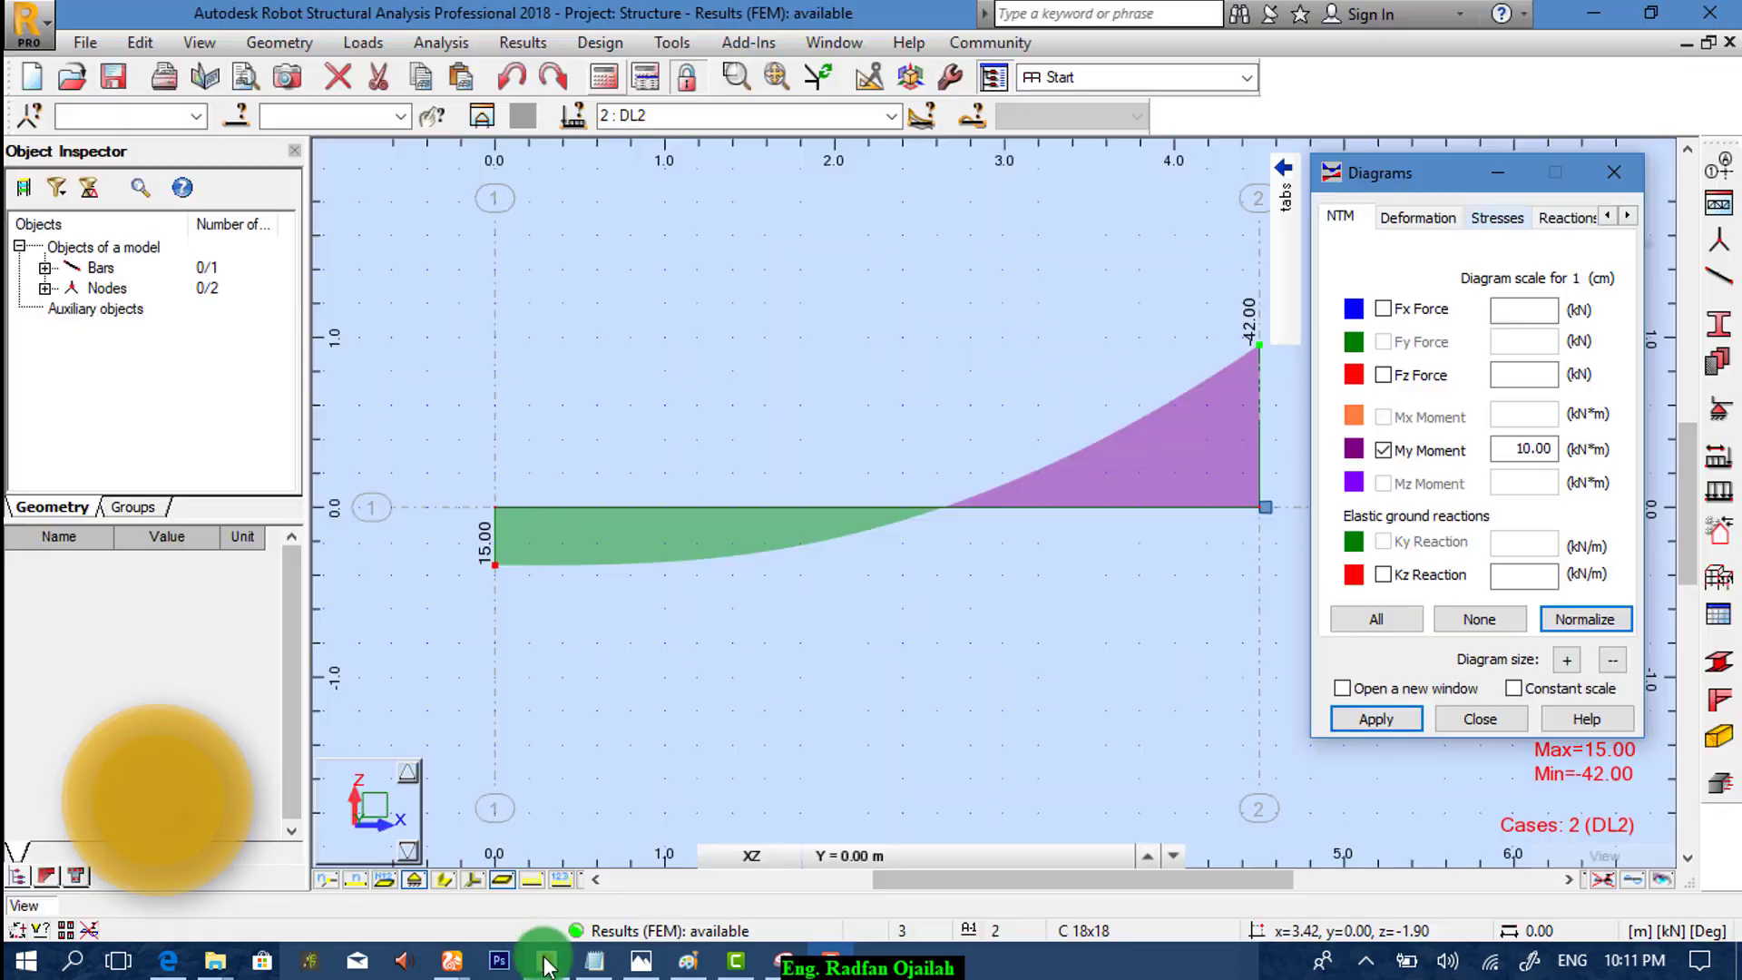
{"action": "left_click", "coordinate": [85, 43]}
{"action": "left_click", "coordinate": [113, 66]}
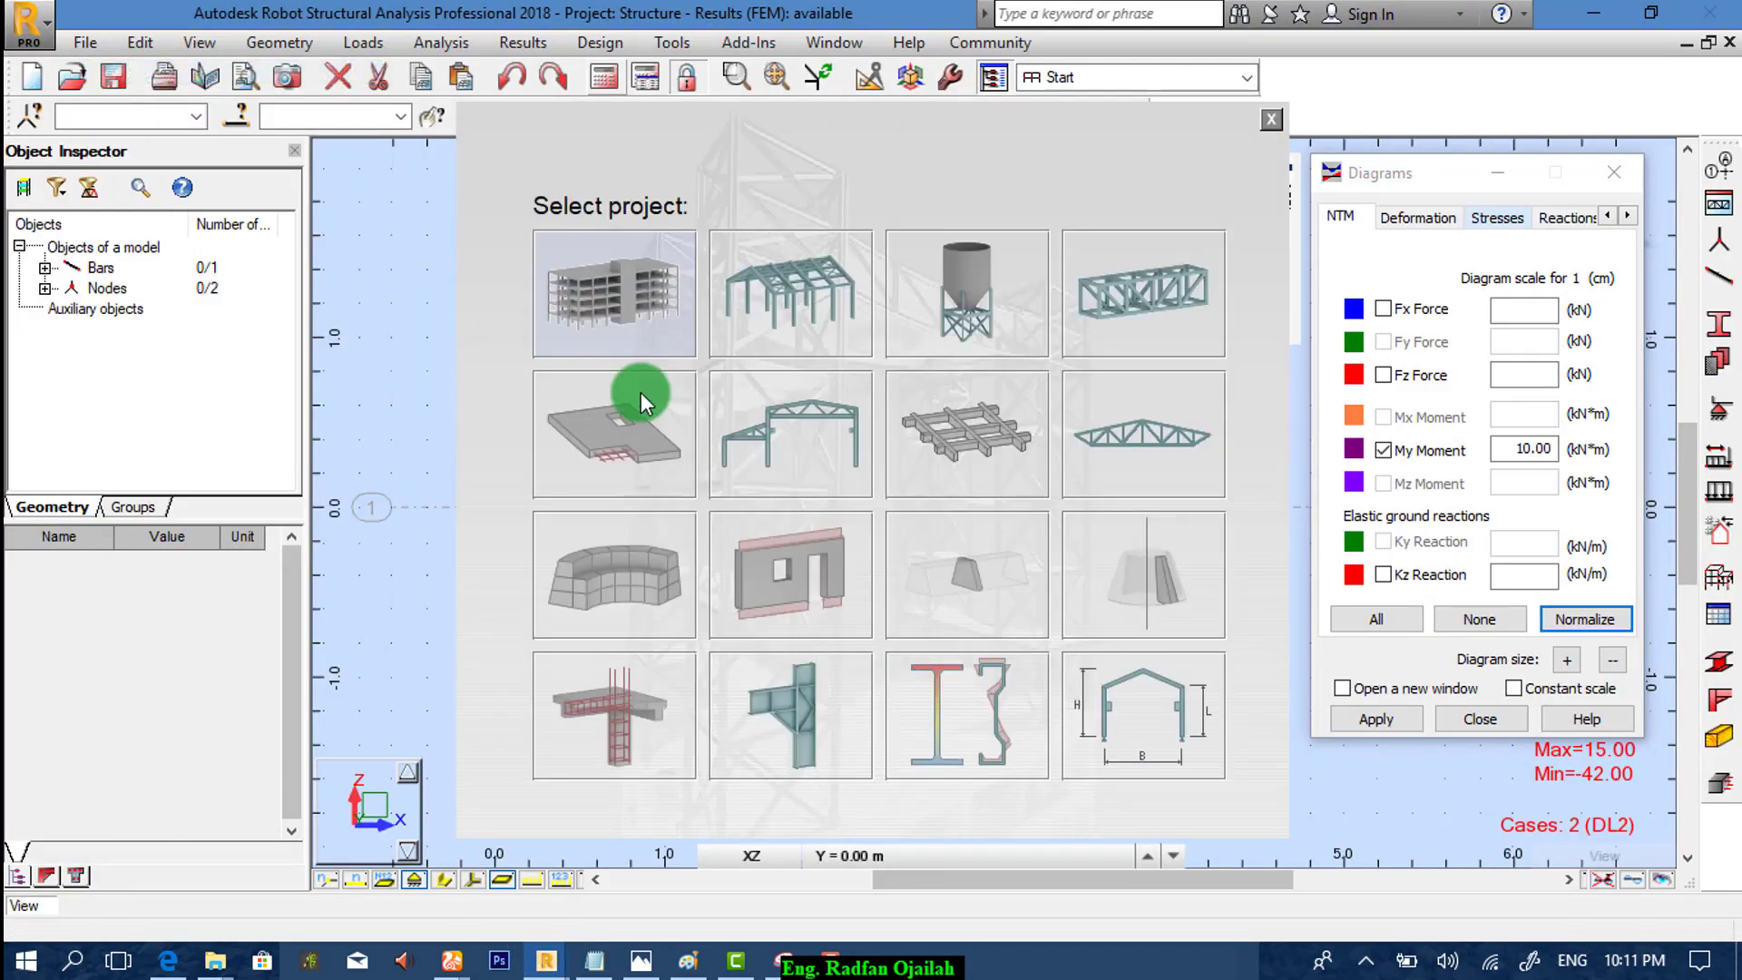
{"action": "left_click", "coordinate": [806, 407]}
{"action": "left_click", "coordinate": [935, 546]}
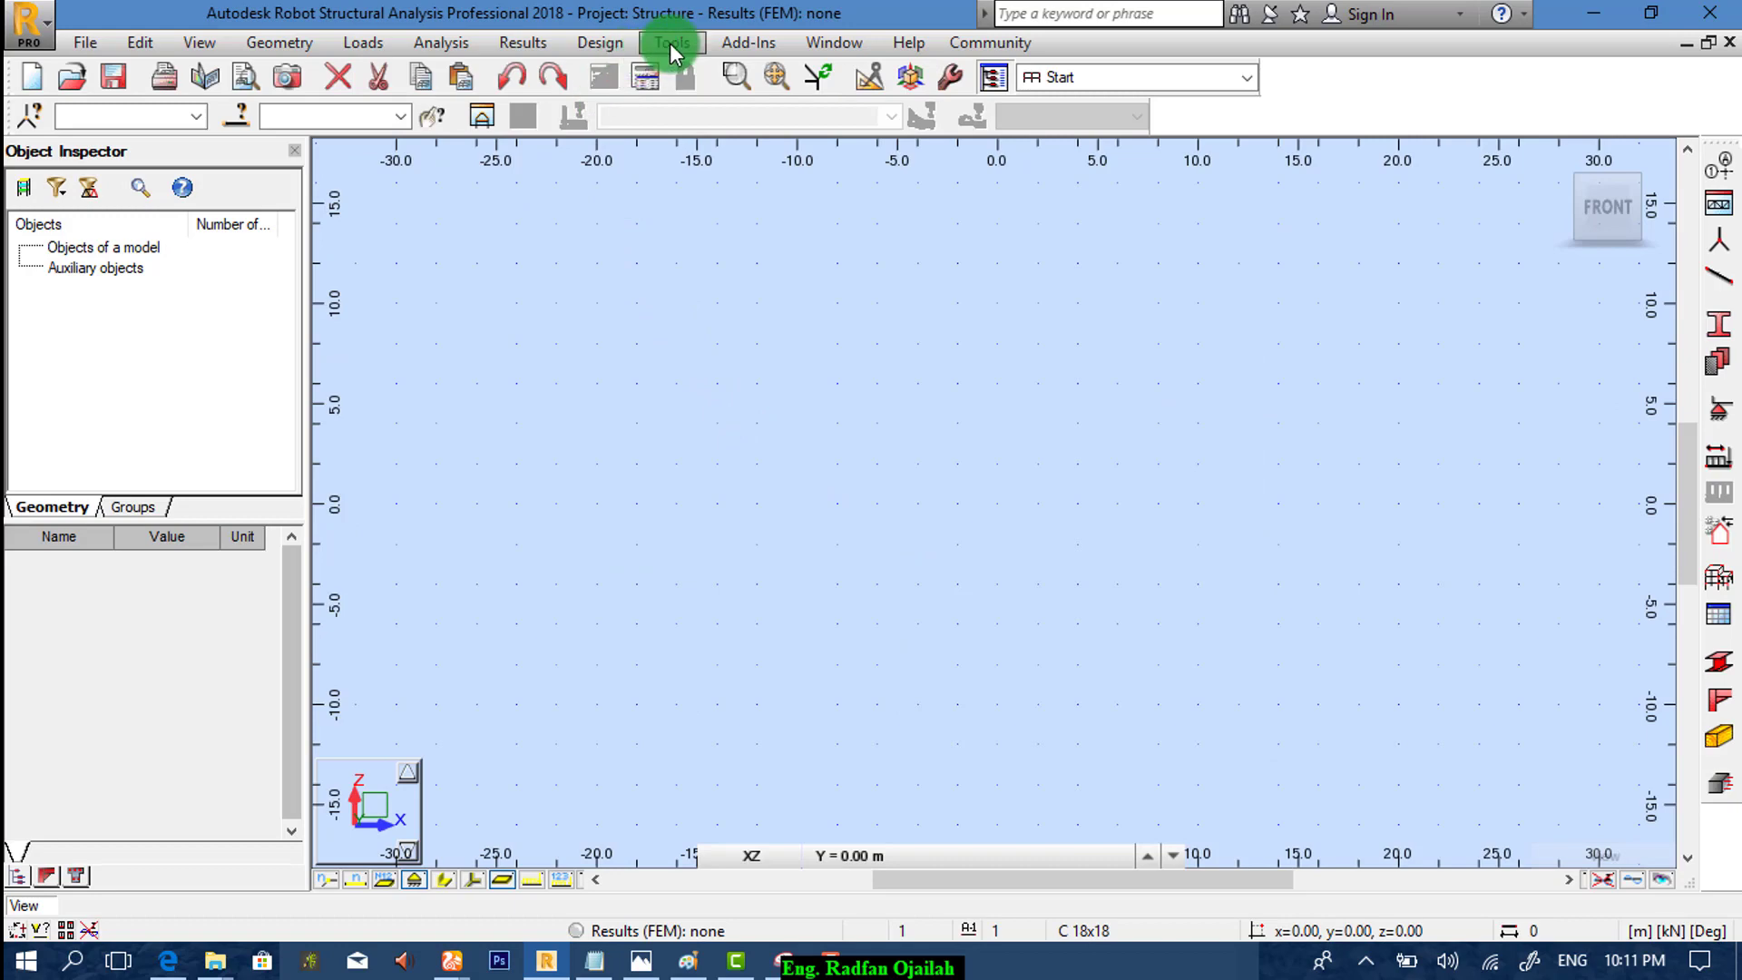
Step: Switch the Job Preferences default units to Imperial (feet, kips)
{"action": "left_click", "coordinate": [670, 42]}
{"action": "left_click", "coordinate": [687, 123]}
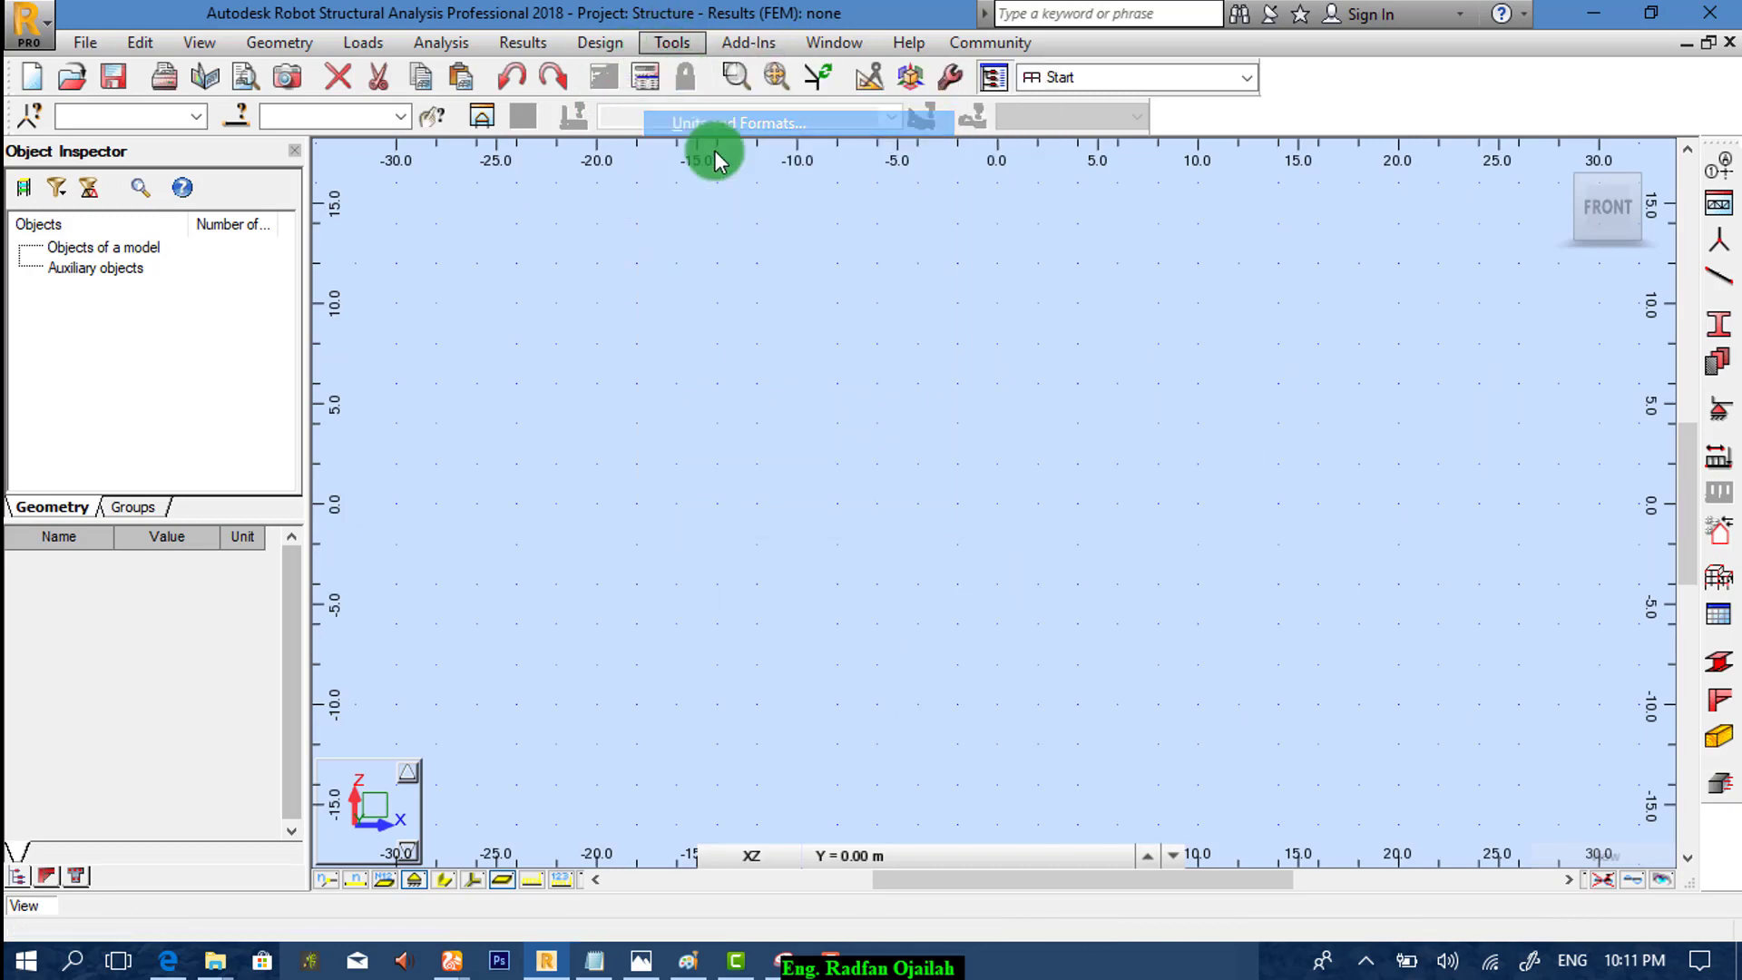
{"action": "left_click", "coordinate": [590, 345]}
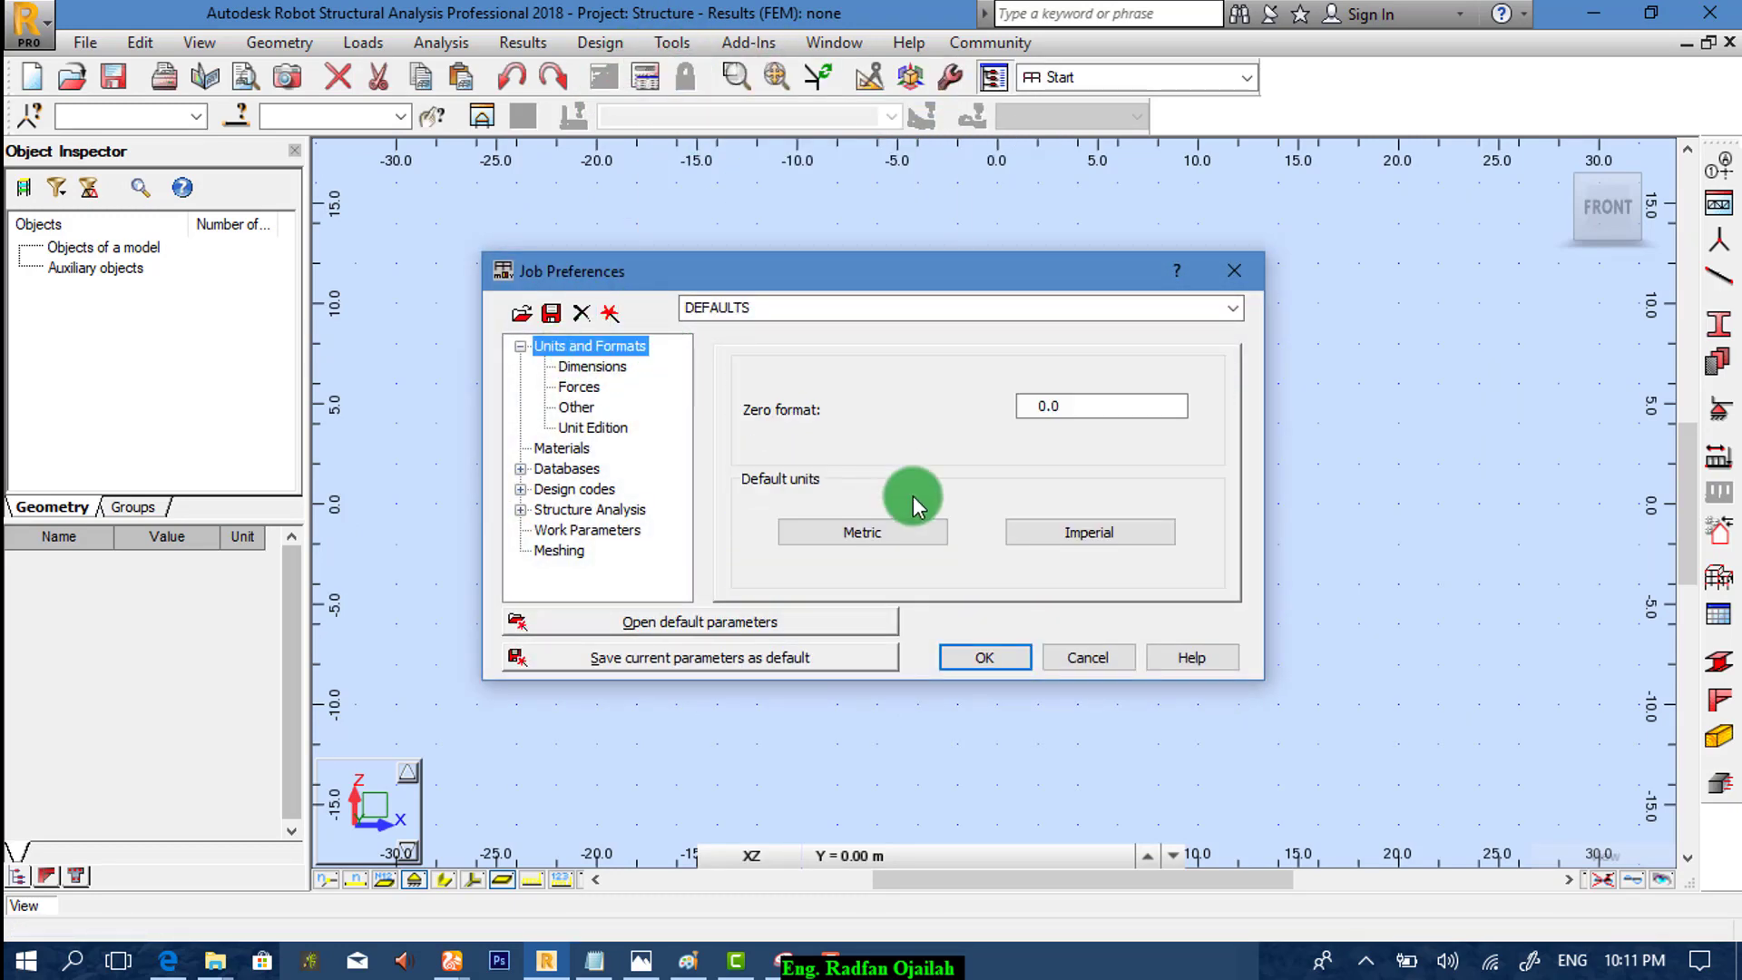
{"action": "left_click", "coordinate": [1043, 534]}
{"action": "left_click", "coordinate": [940, 538]}
{"action": "left_click", "coordinate": [985, 655]}
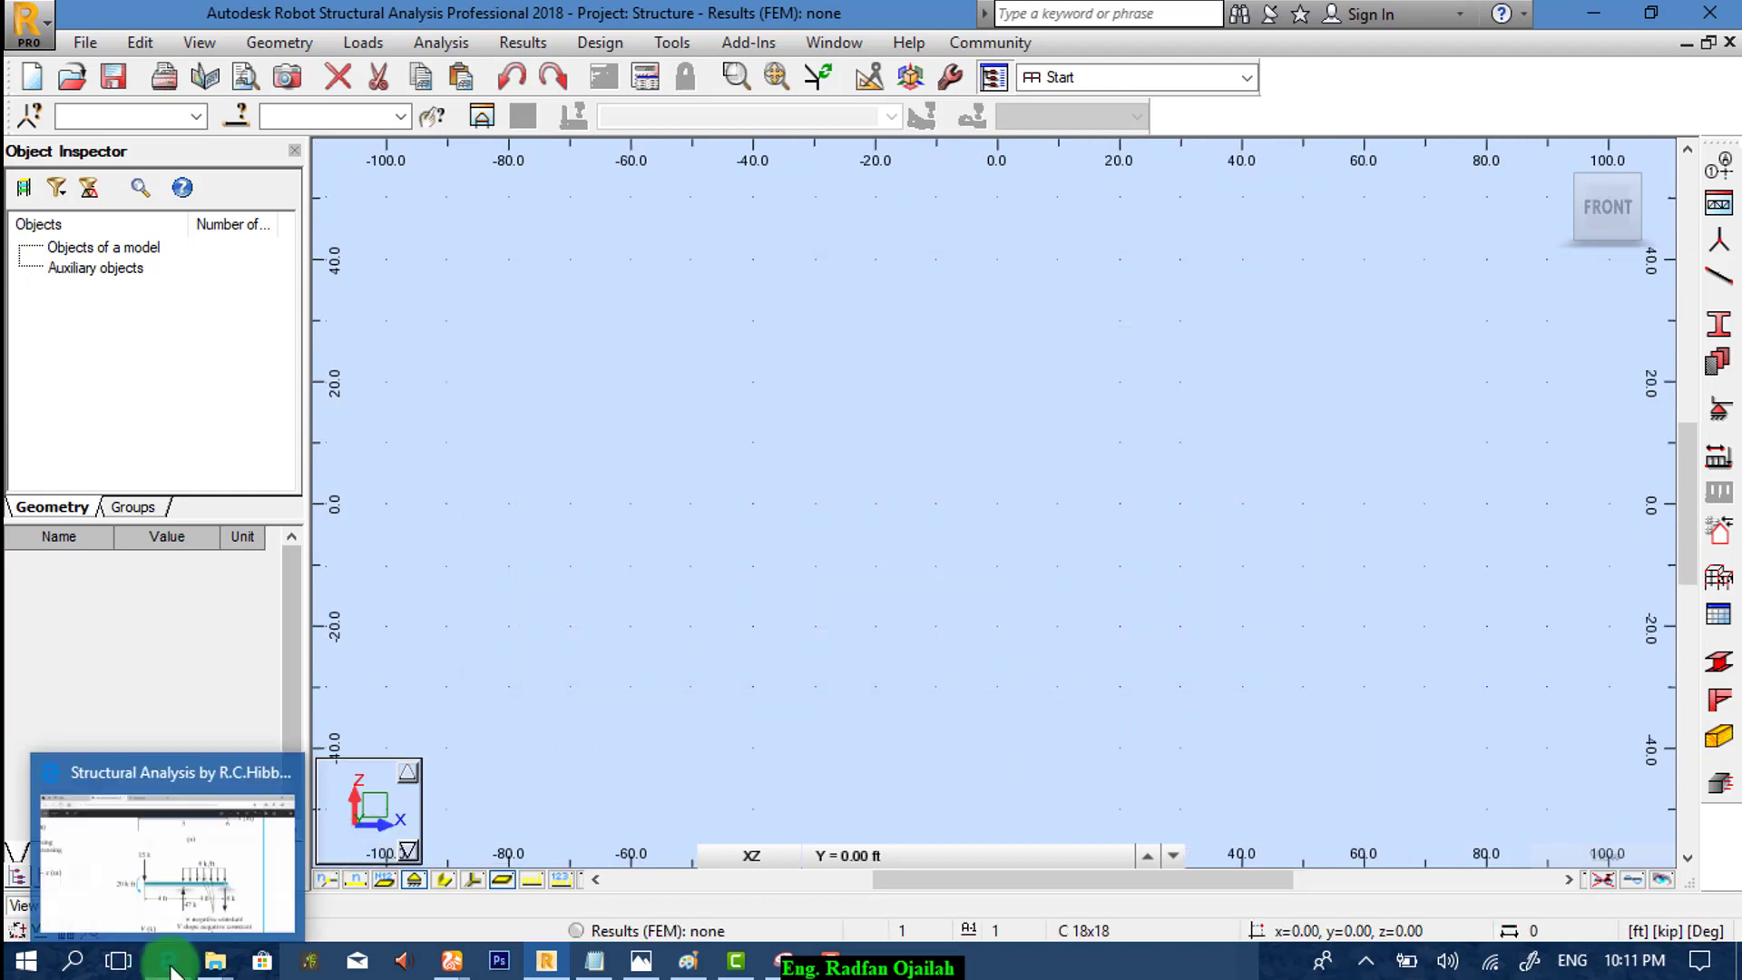
Step: Show the Hibbeler PDF page 178 beam figure with its two 4 ft spans in Edge
{"action": "left_click", "coordinate": [170, 964]}
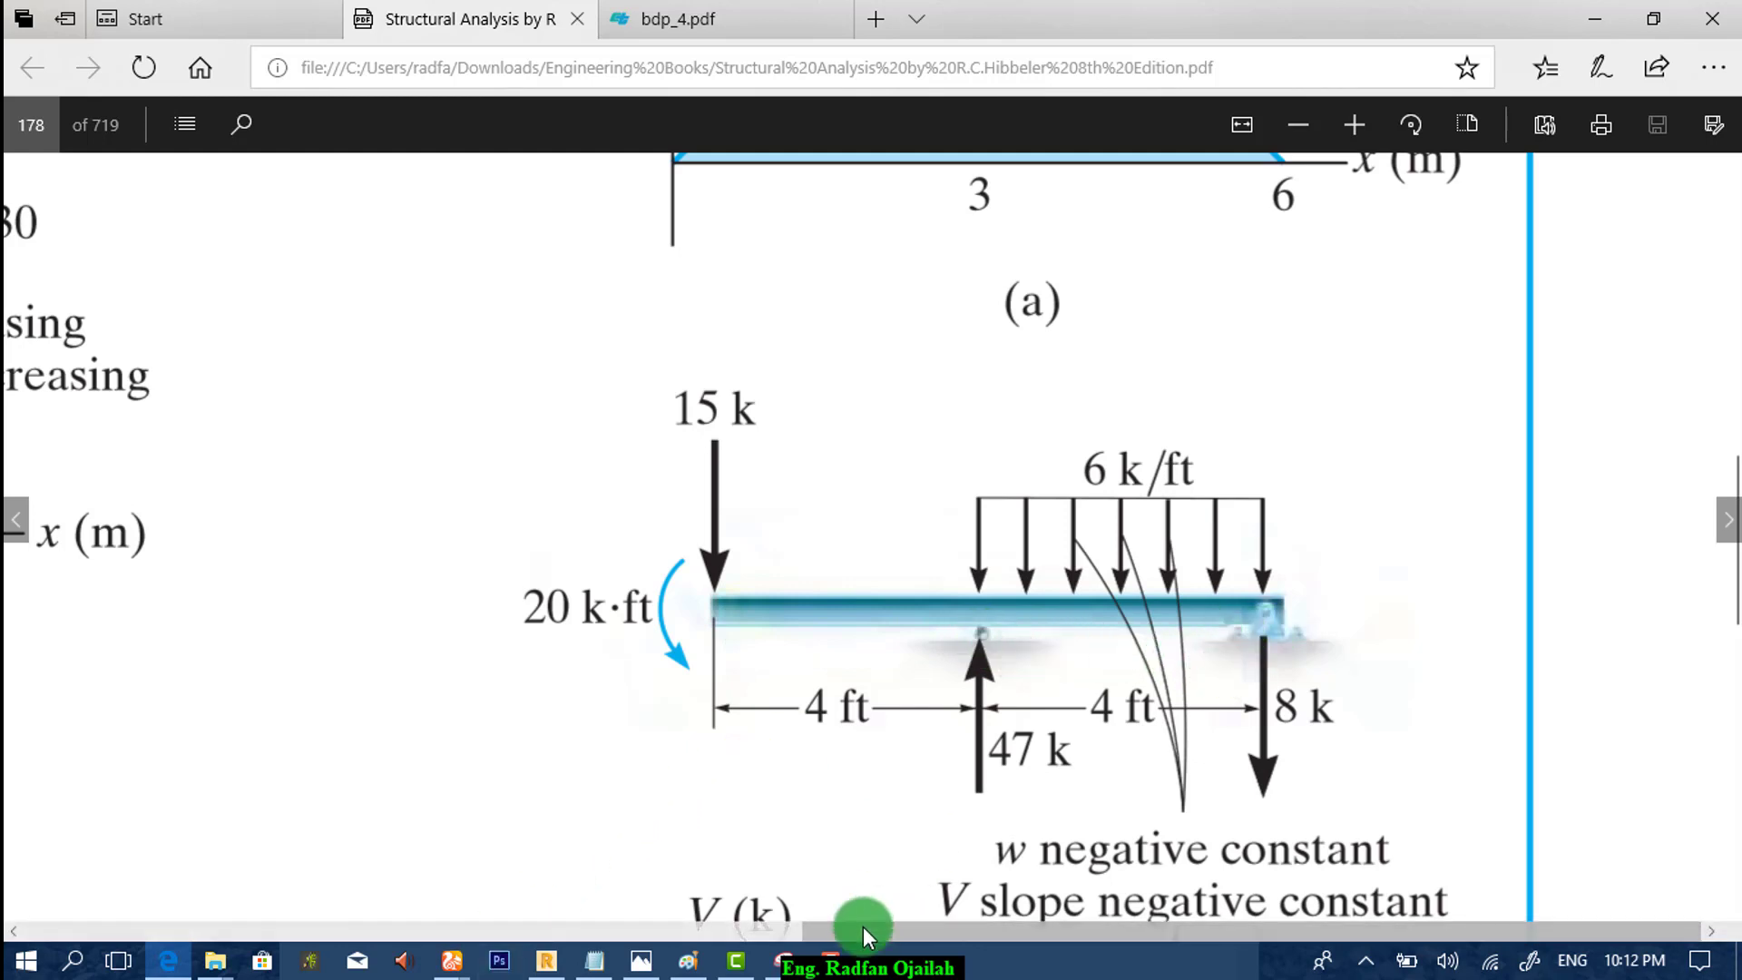
Step: Add structural axes at X = 0, 4 and 8 ft and Z = 0 ft, then apply them
{"action": "left_click", "coordinate": [547, 962]}
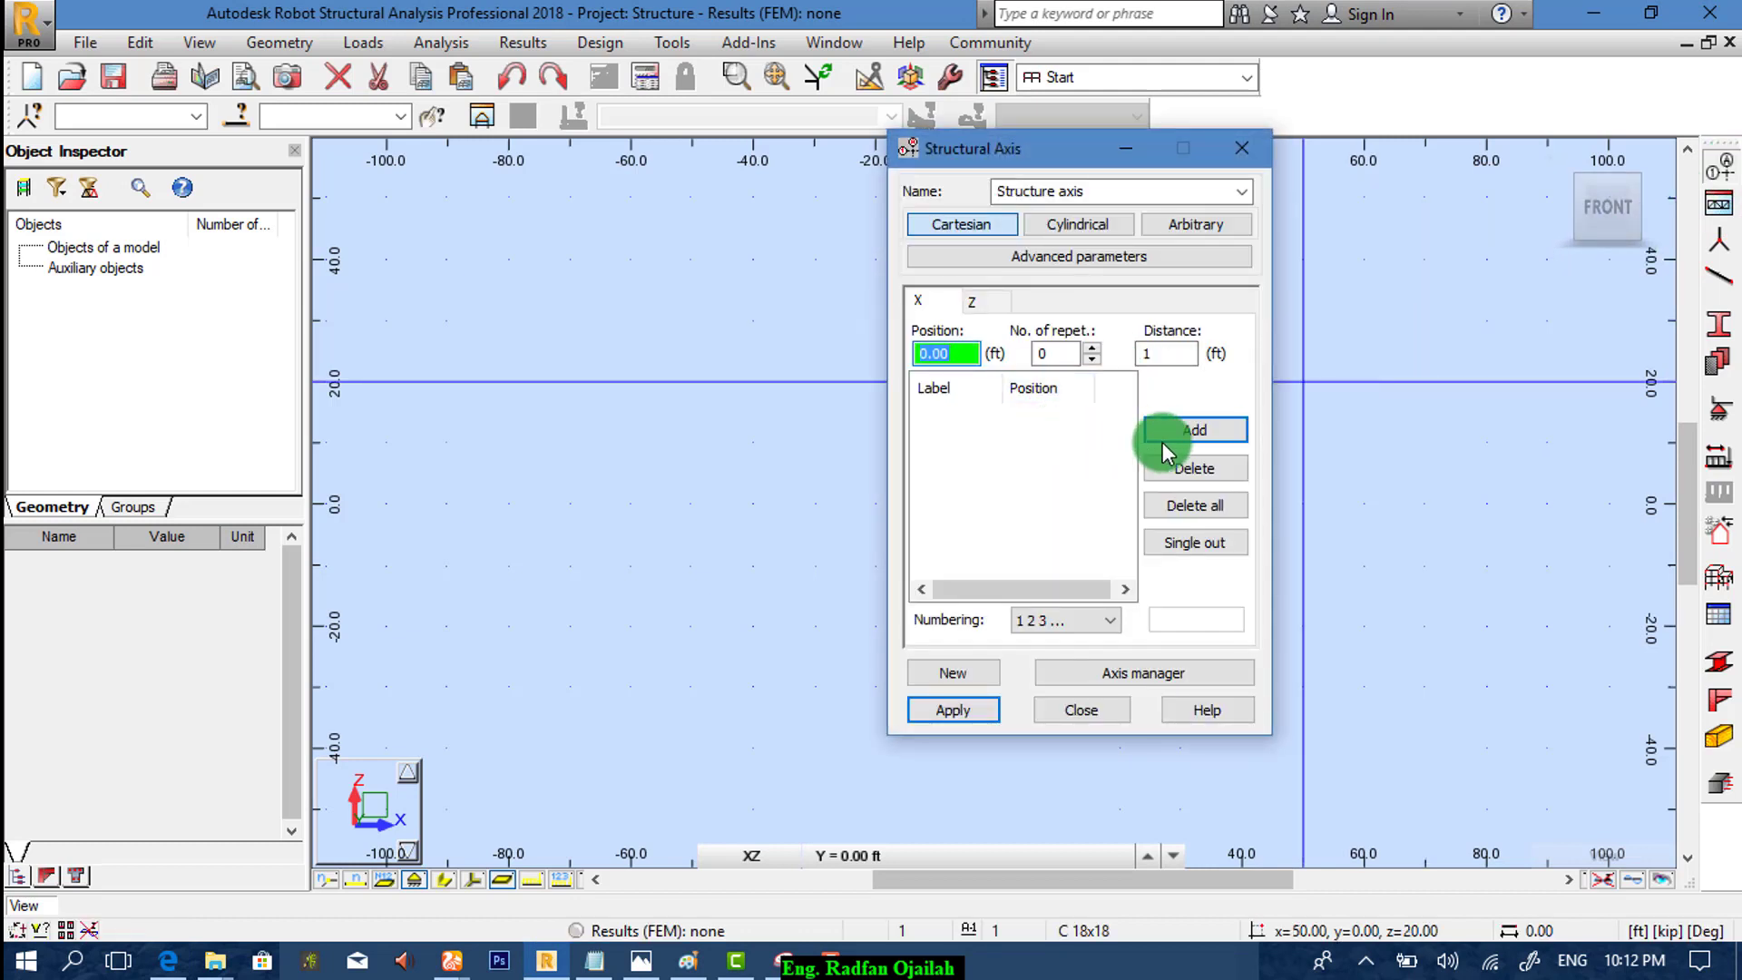
{"action": "left_click", "coordinate": [1185, 433]}
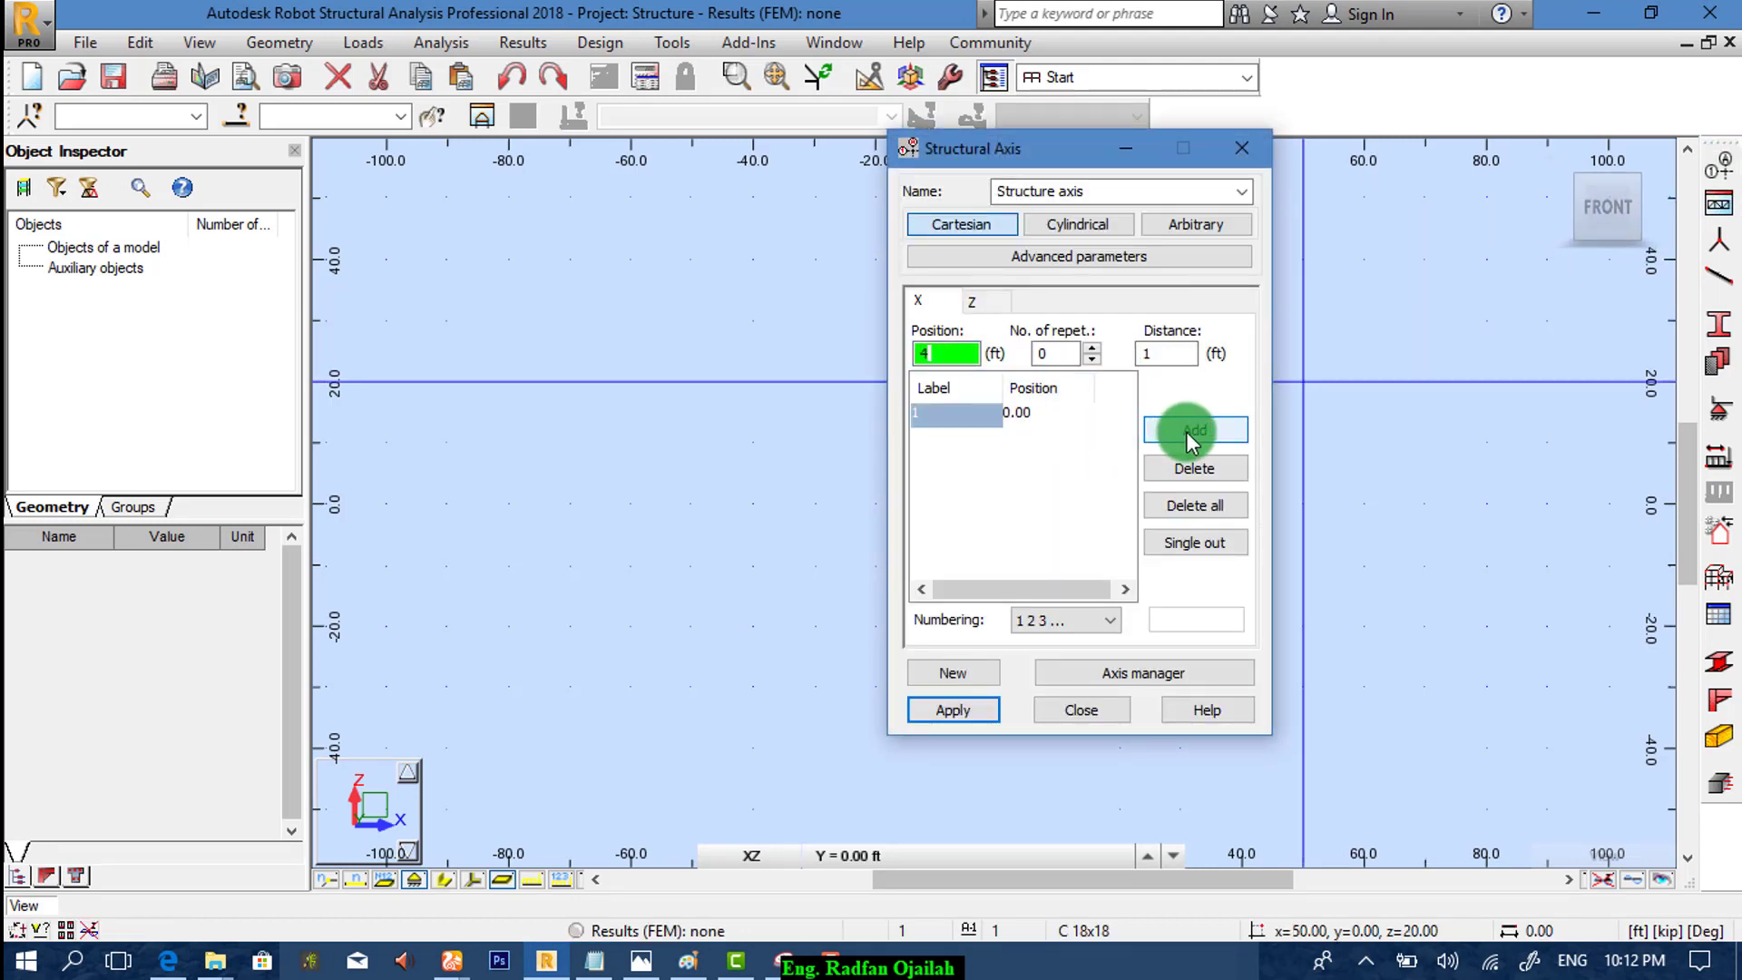
{"action": "left_click", "coordinate": [1185, 432]}
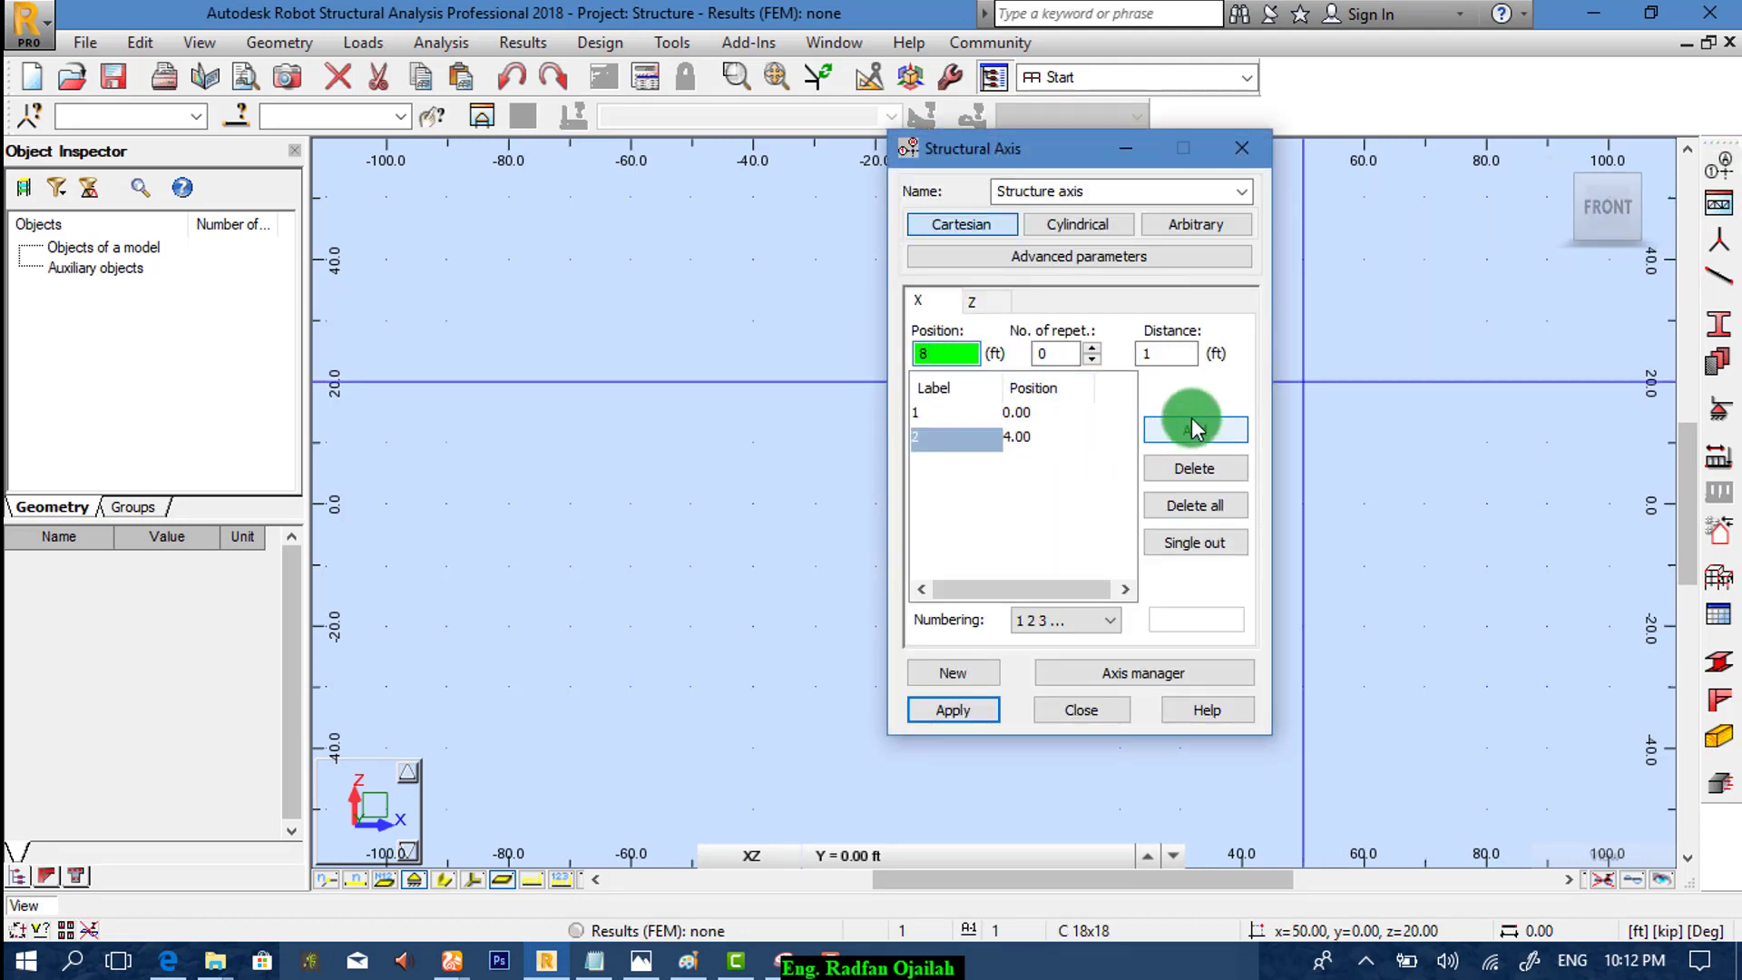
{"action": "left_click", "coordinate": [1192, 425]}
{"action": "left_click", "coordinate": [972, 301]}
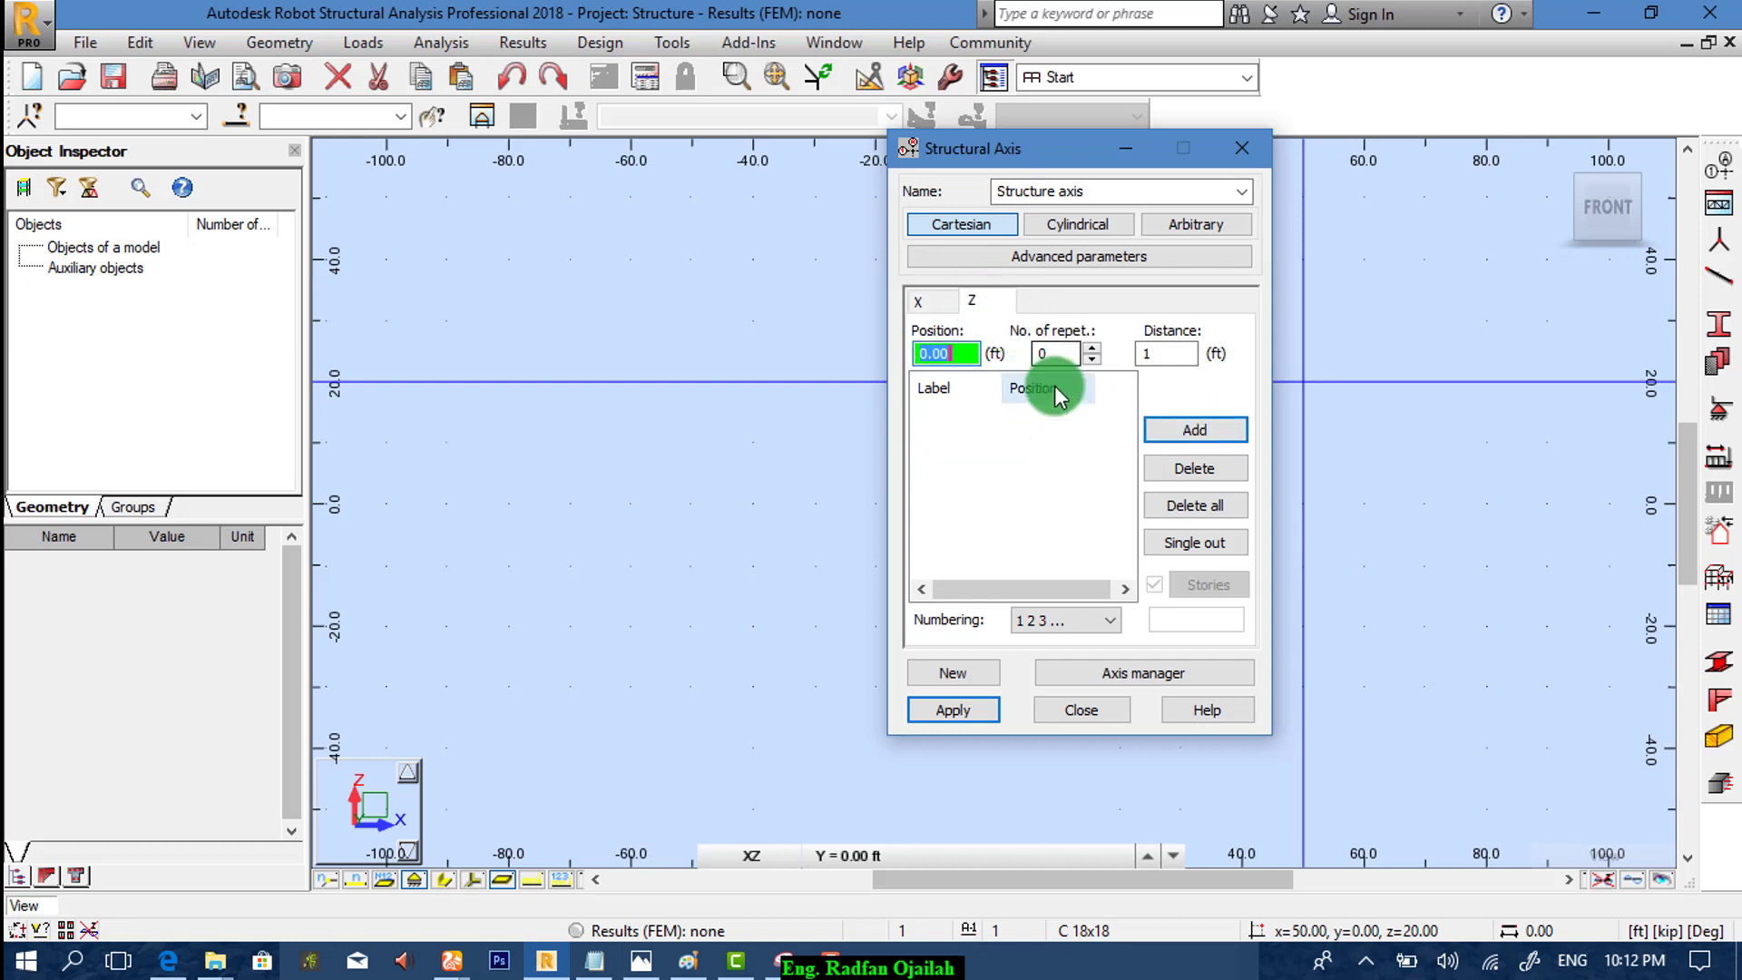
{"action": "left_click", "coordinate": [1168, 434]}
{"action": "left_click", "coordinate": [955, 711]}
{"action": "left_click", "coordinate": [1080, 712]}
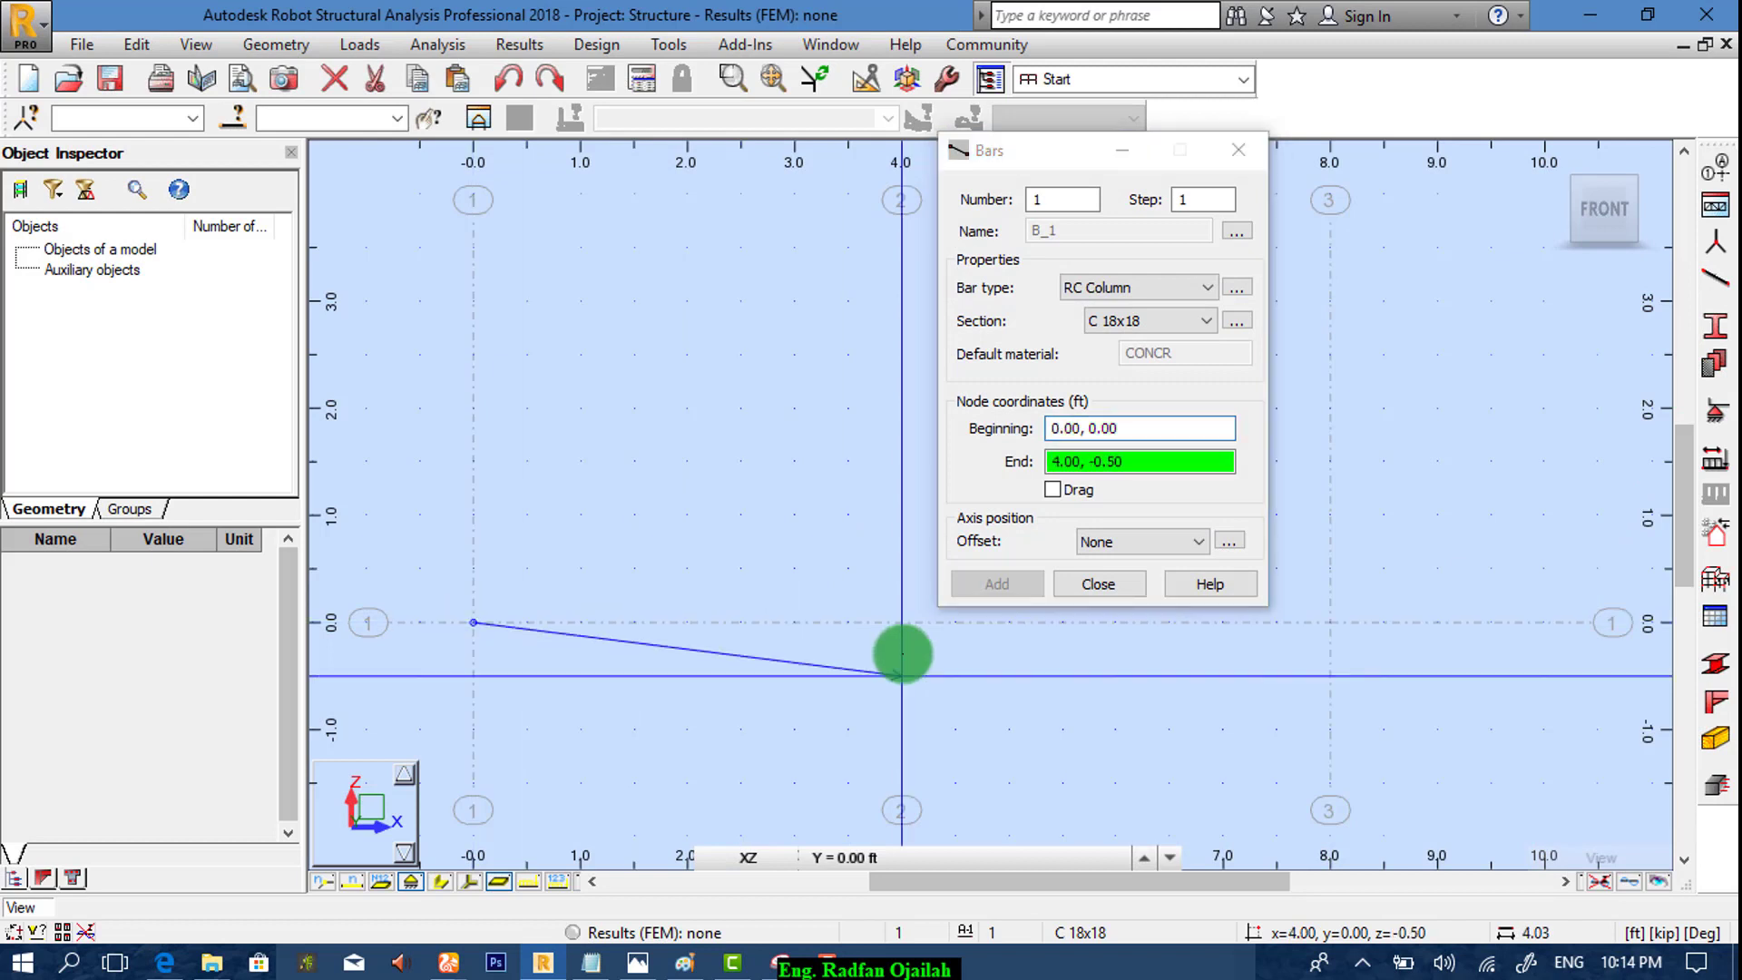
Step: Draw two bars along Z 0, from 0 to 4 ft and from 4 to 8 ft
{"action": "left_click", "coordinate": [901, 624]}
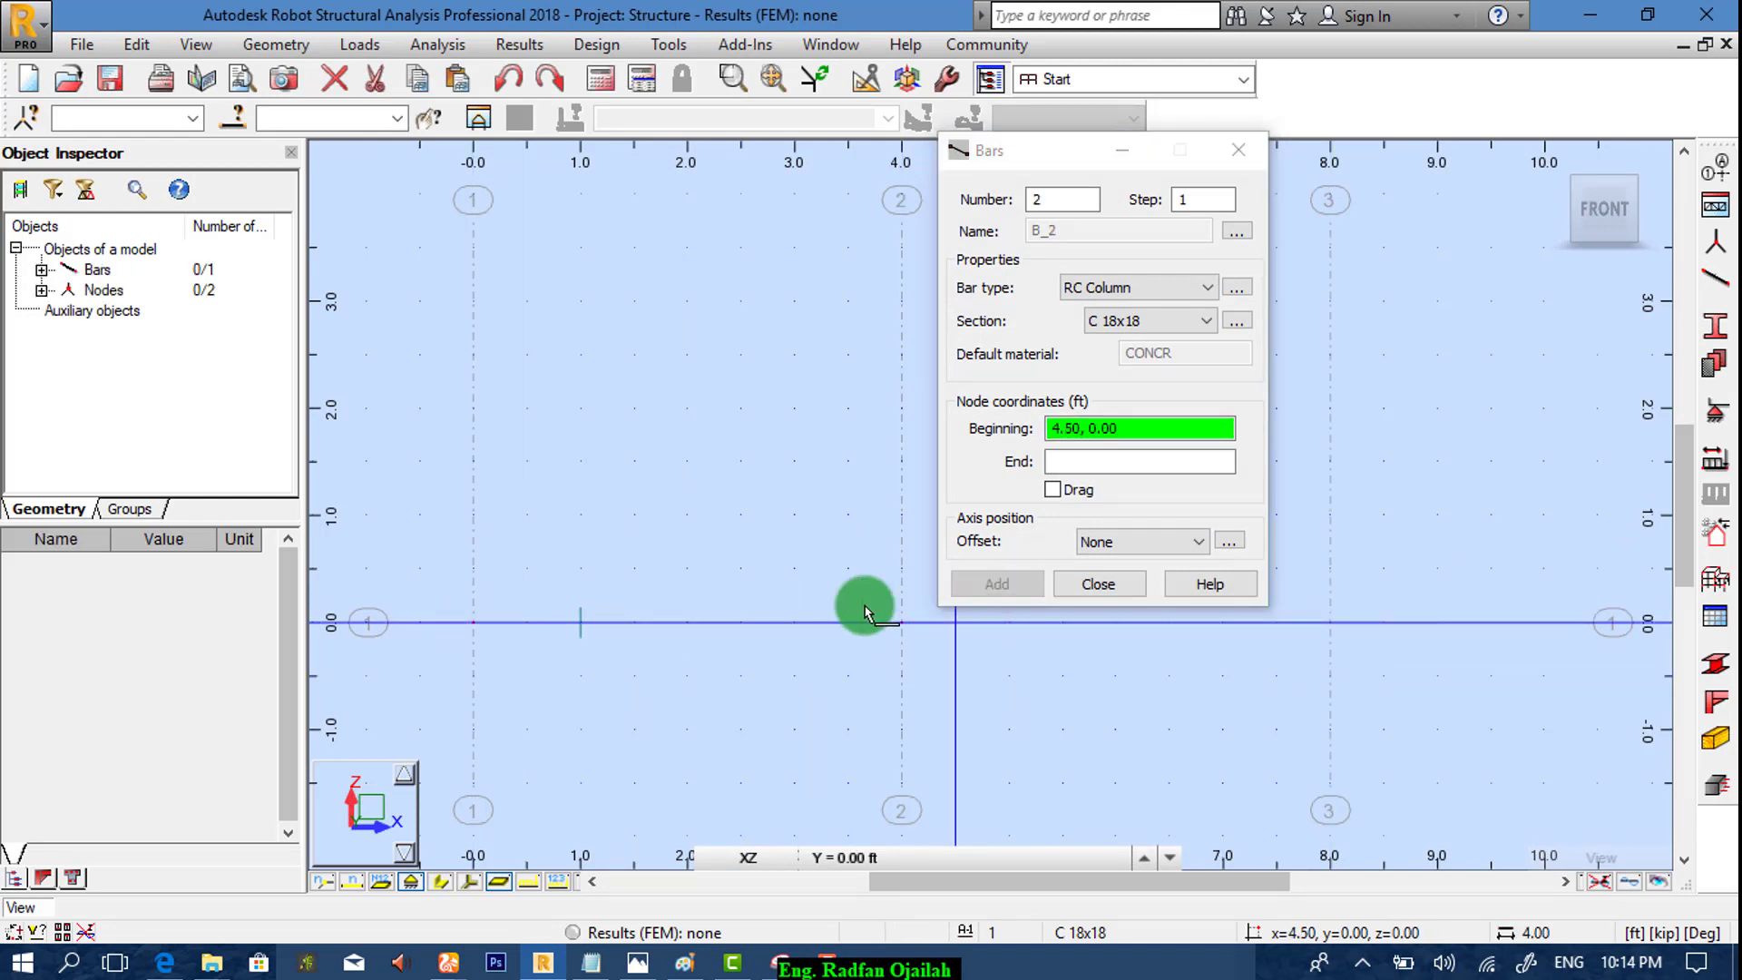
{"action": "left_click", "coordinate": [901, 623]}
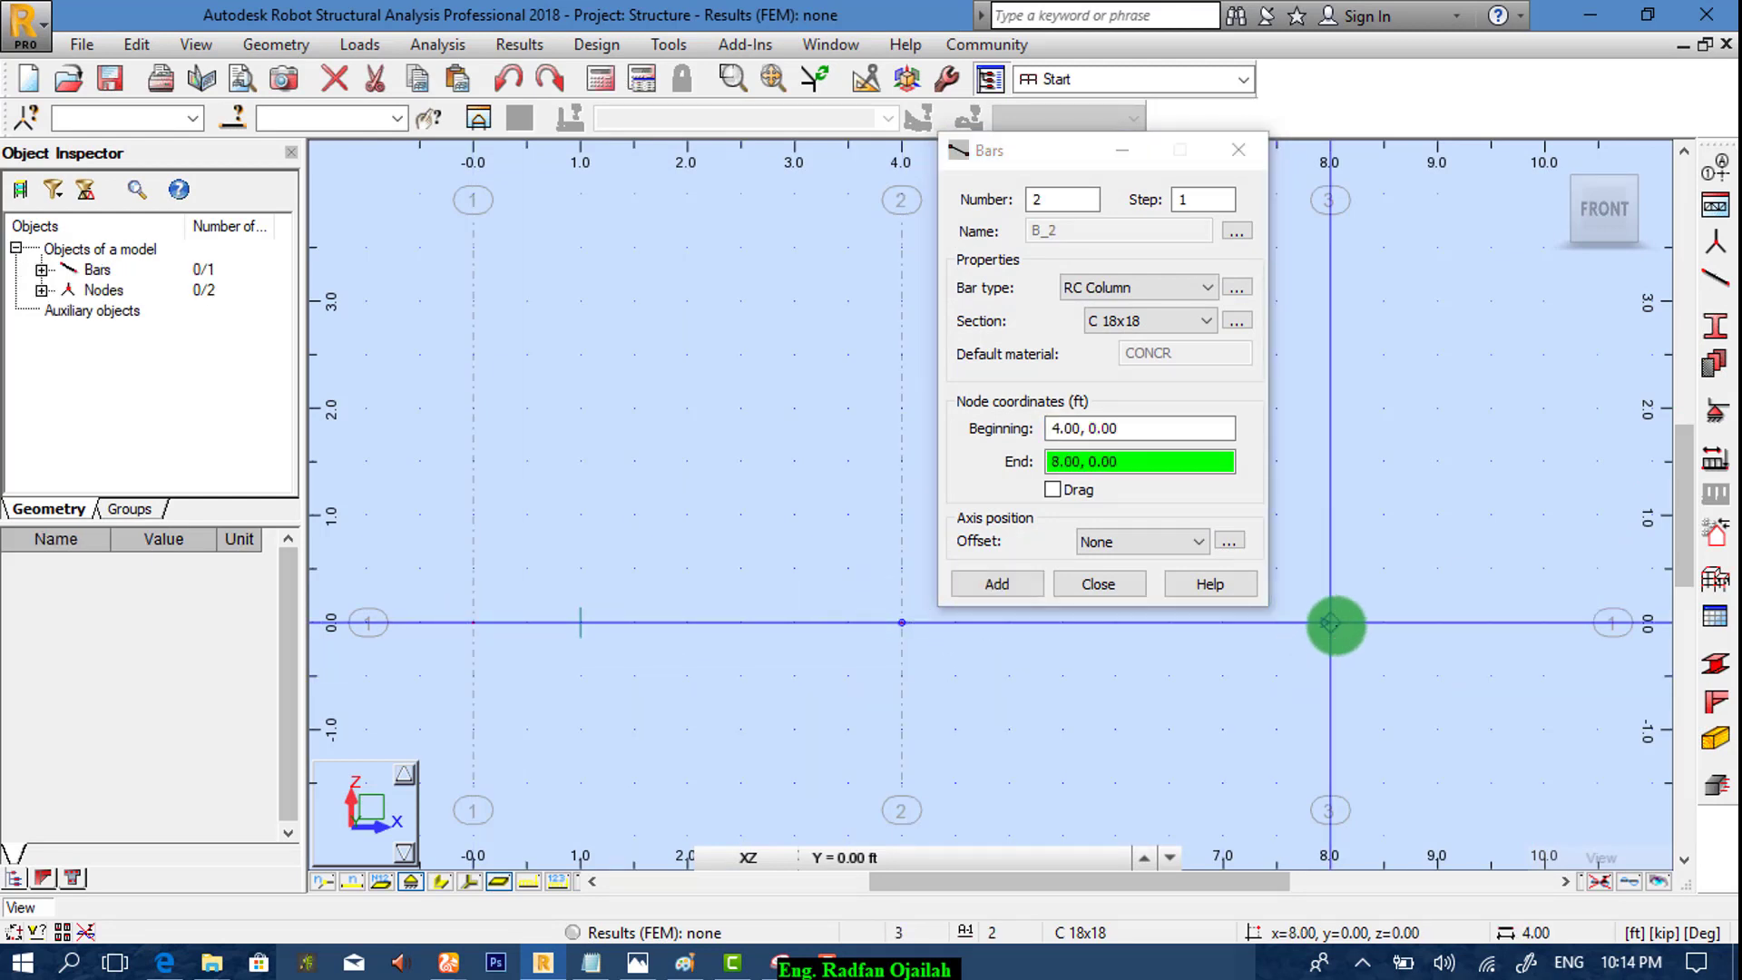
{"action": "left_click", "coordinate": [1330, 622]}
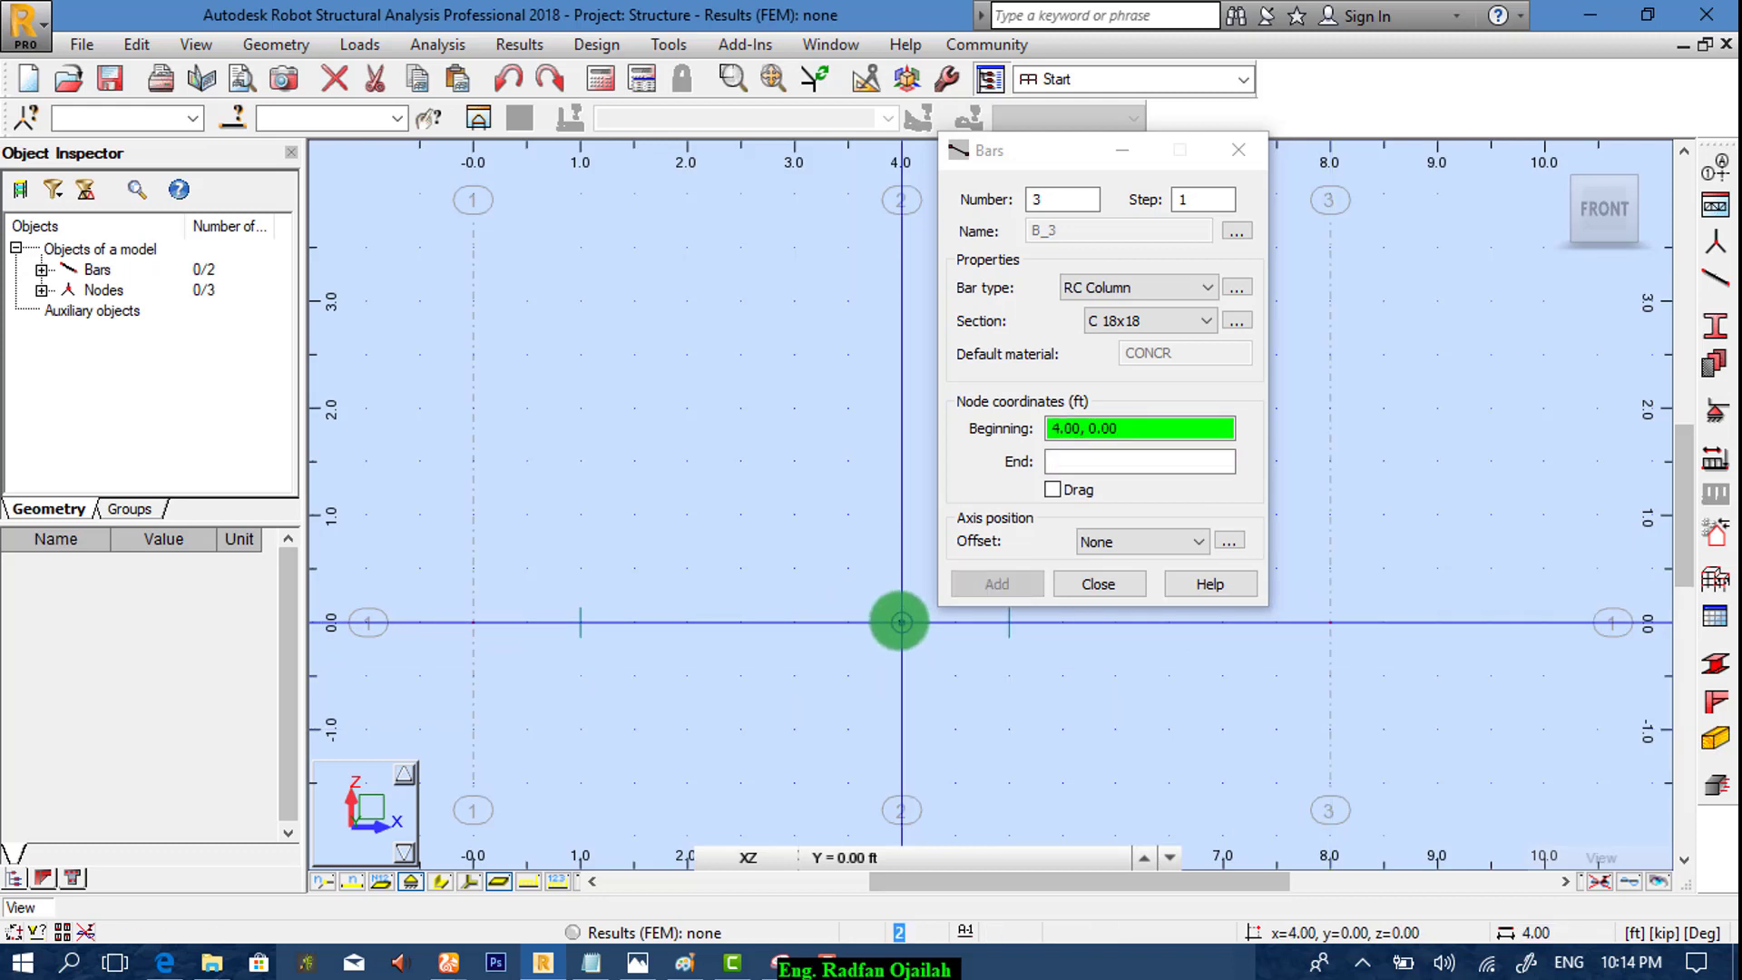
{"action": "left_click", "coordinate": [902, 623]}
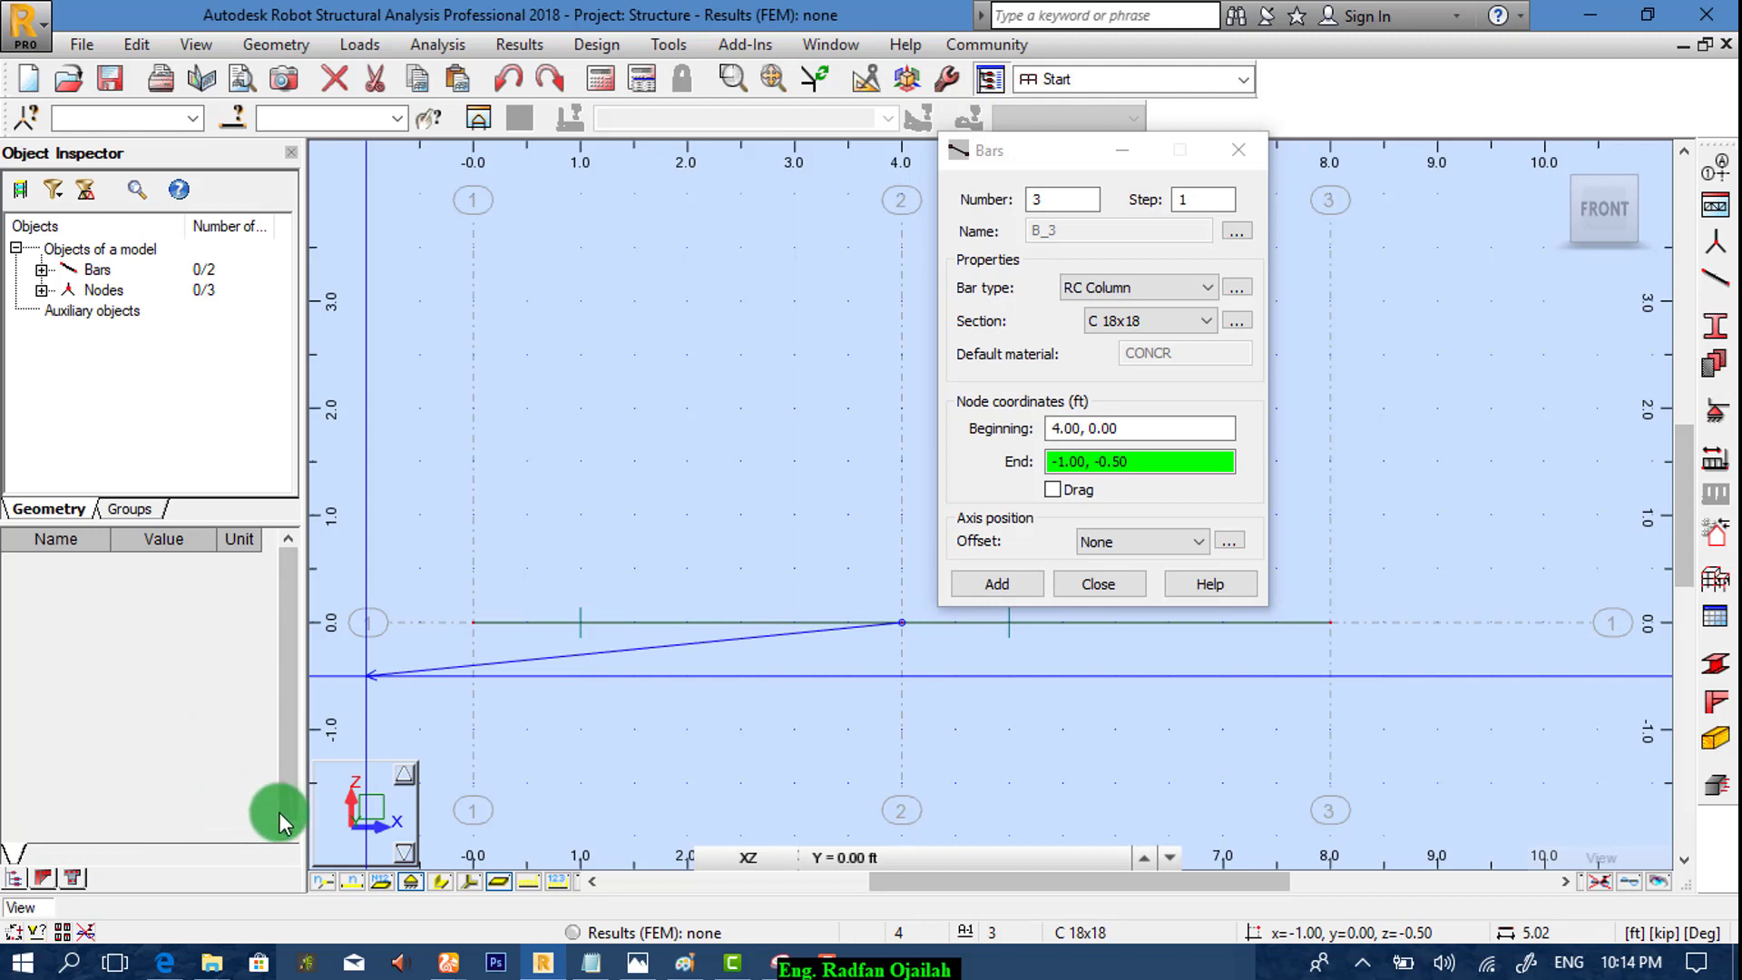
{"action": "key", "text": "Escape"}
{"action": "left_click", "coordinate": [1060, 582]}
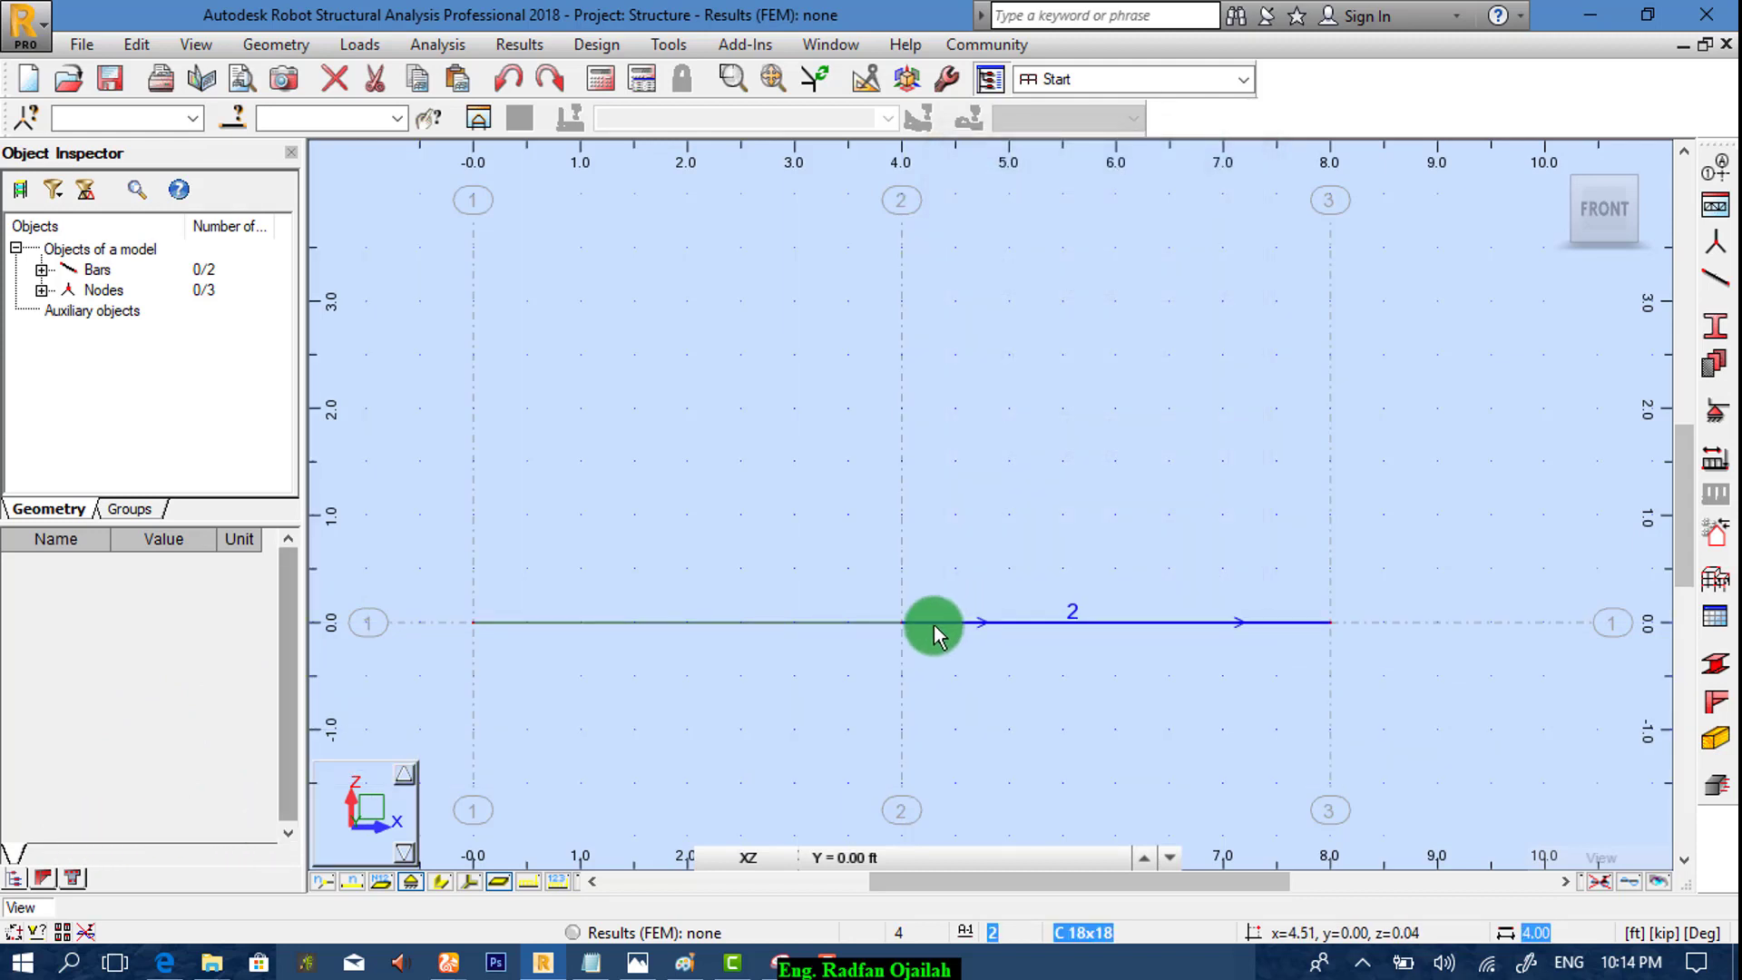
Step: Define a rigid link at the 4 ft node with node 2 as the master node
{"action": "left_click", "coordinate": [901, 622]}
{"action": "left_click", "coordinate": [292, 646]}
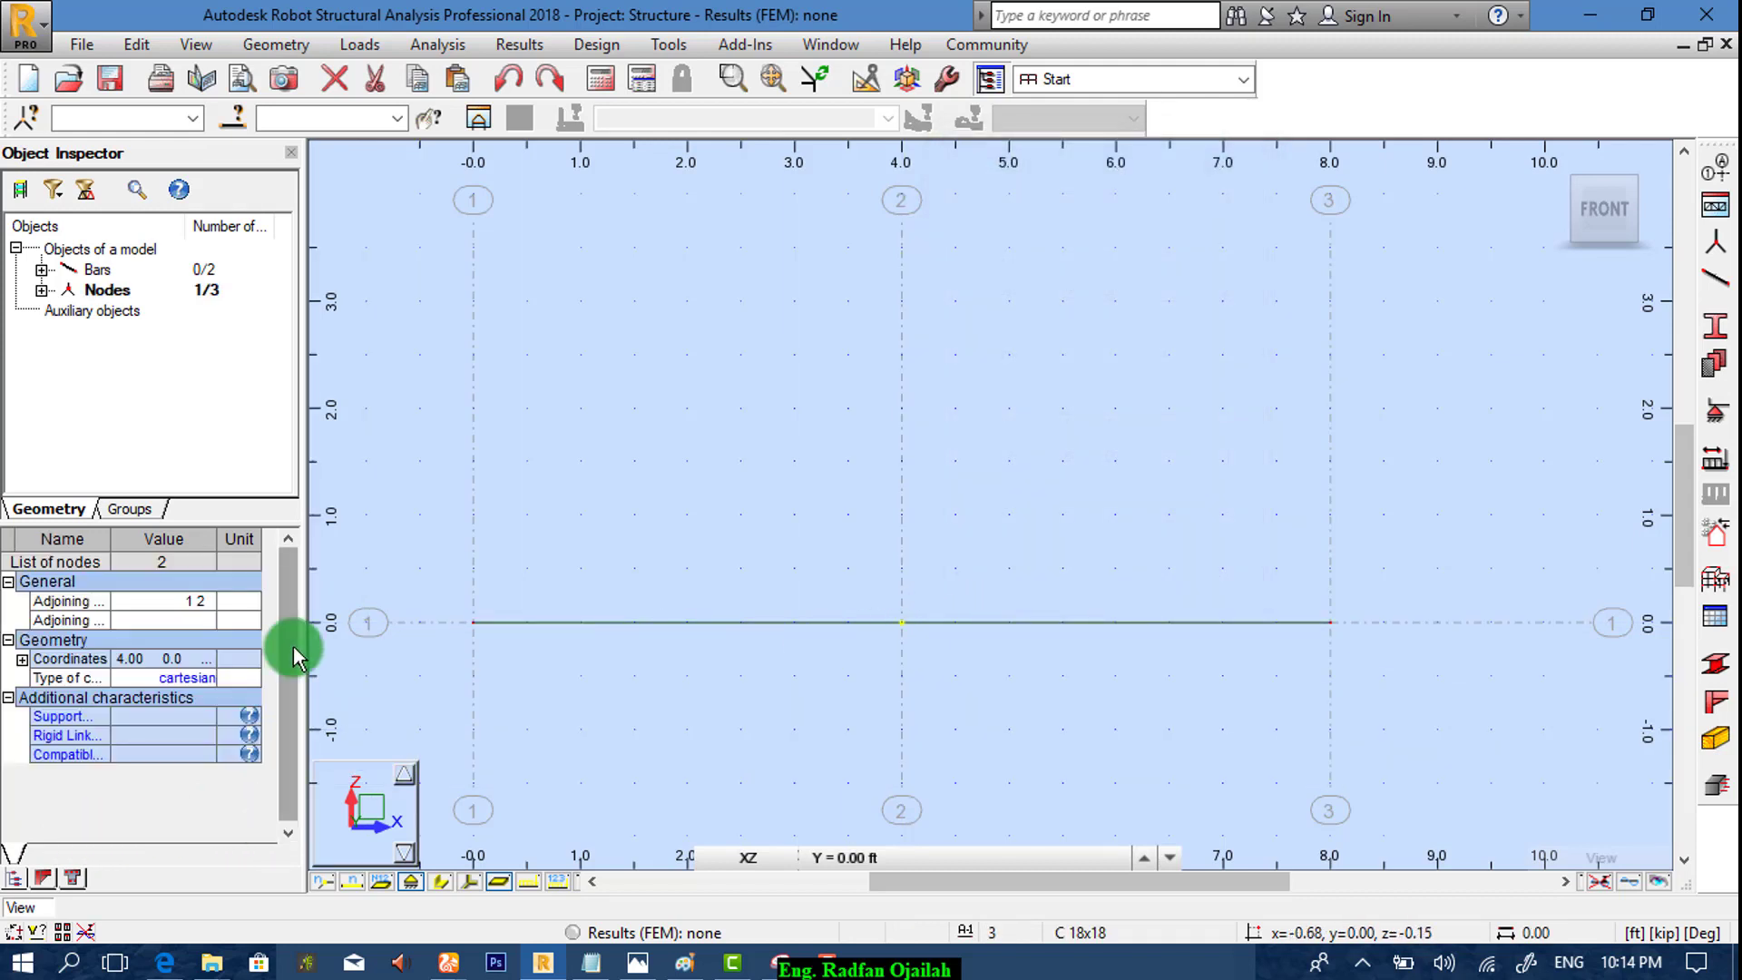
{"action": "left_click", "coordinate": [56, 737]}
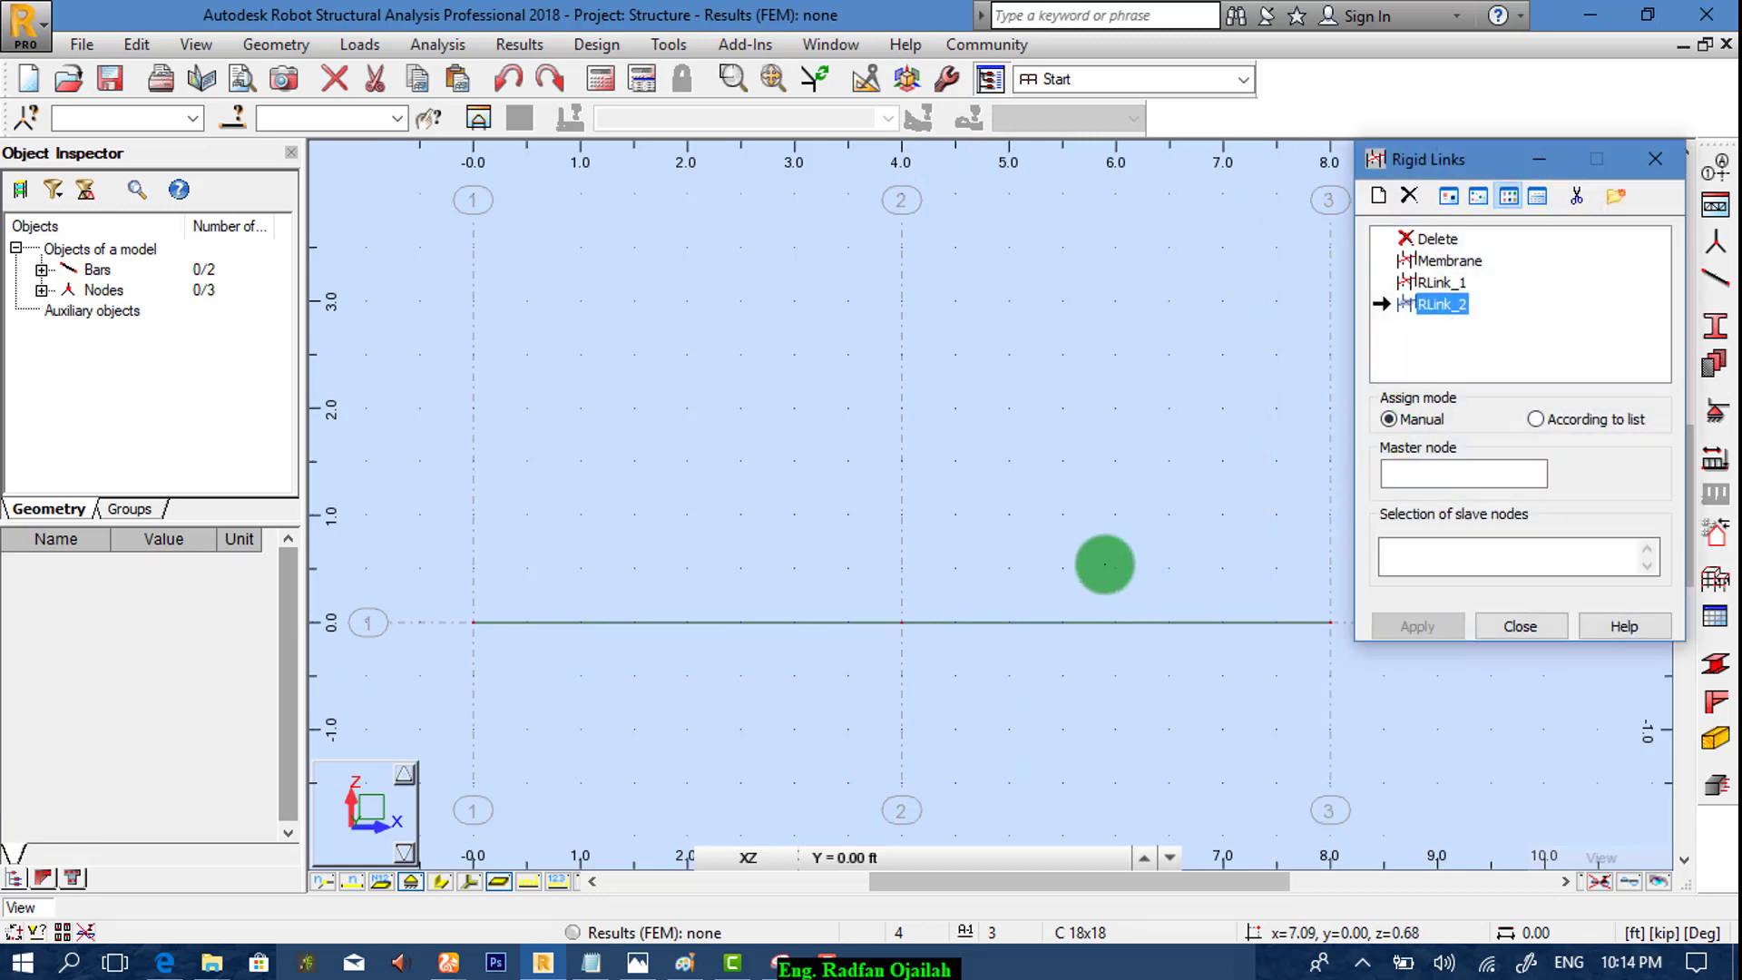
{"action": "left_click", "coordinate": [901, 623]}
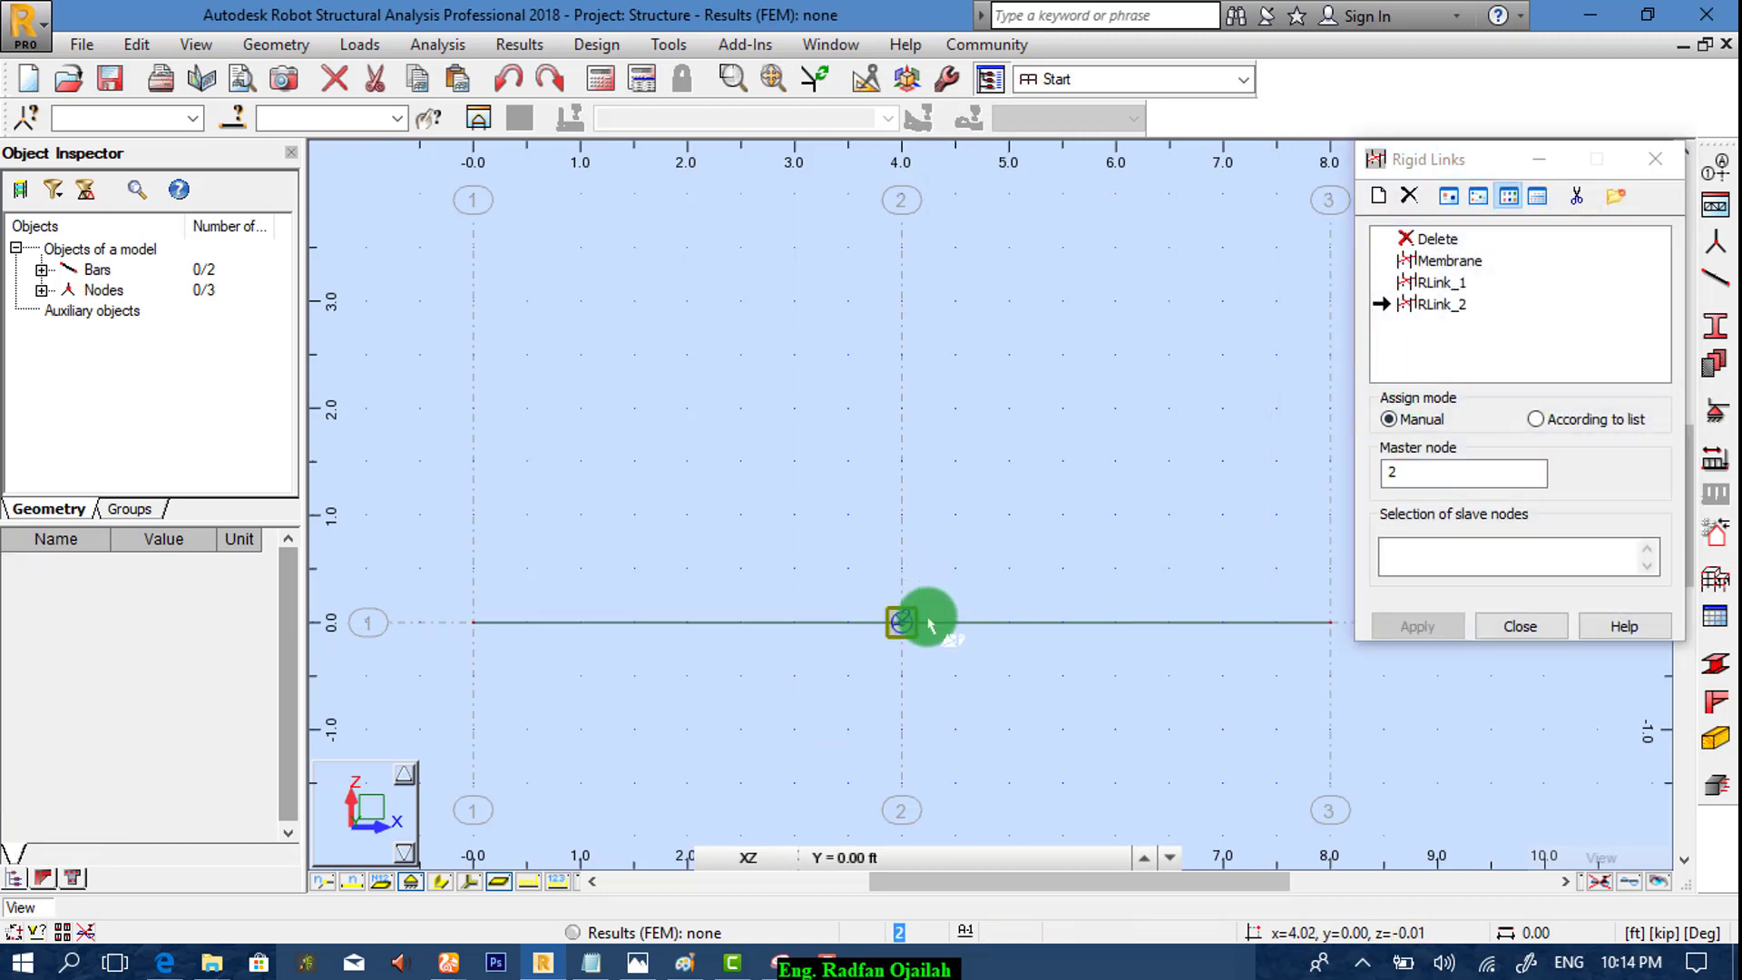
{"action": "left_click", "coordinate": [1499, 625]}
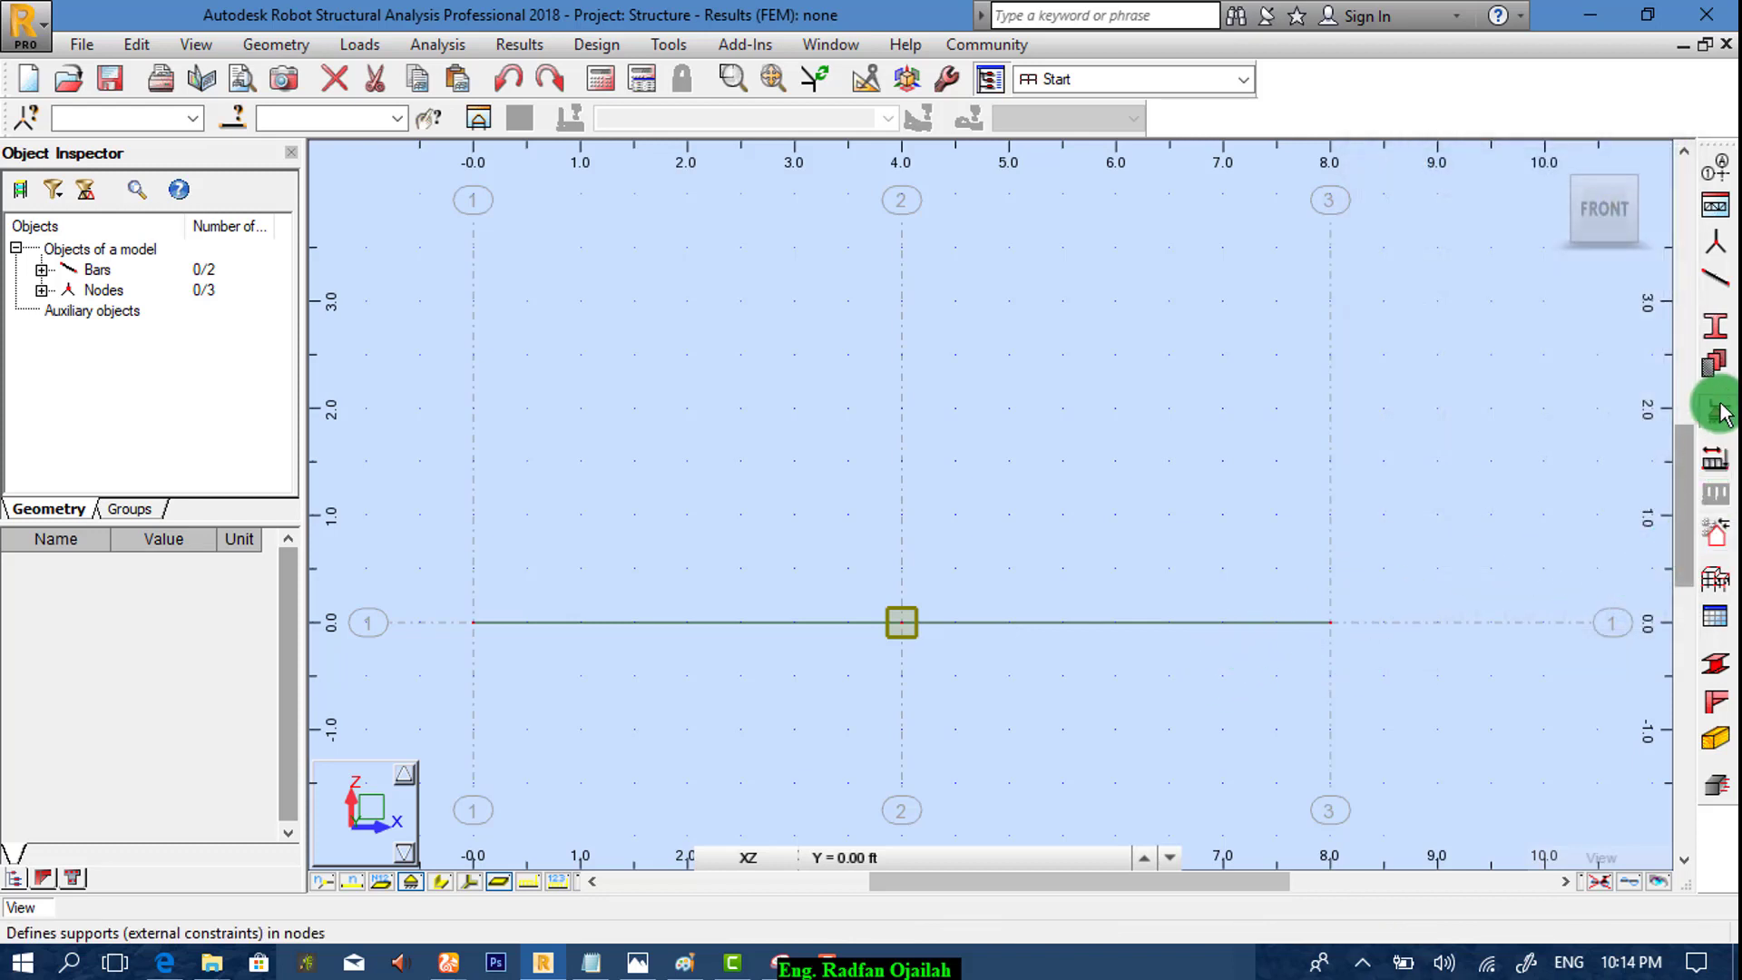
Step: Put a pinned support at the 8 ft node and a roller support at the 4 ft node
{"action": "left_click", "coordinate": [1715, 411]}
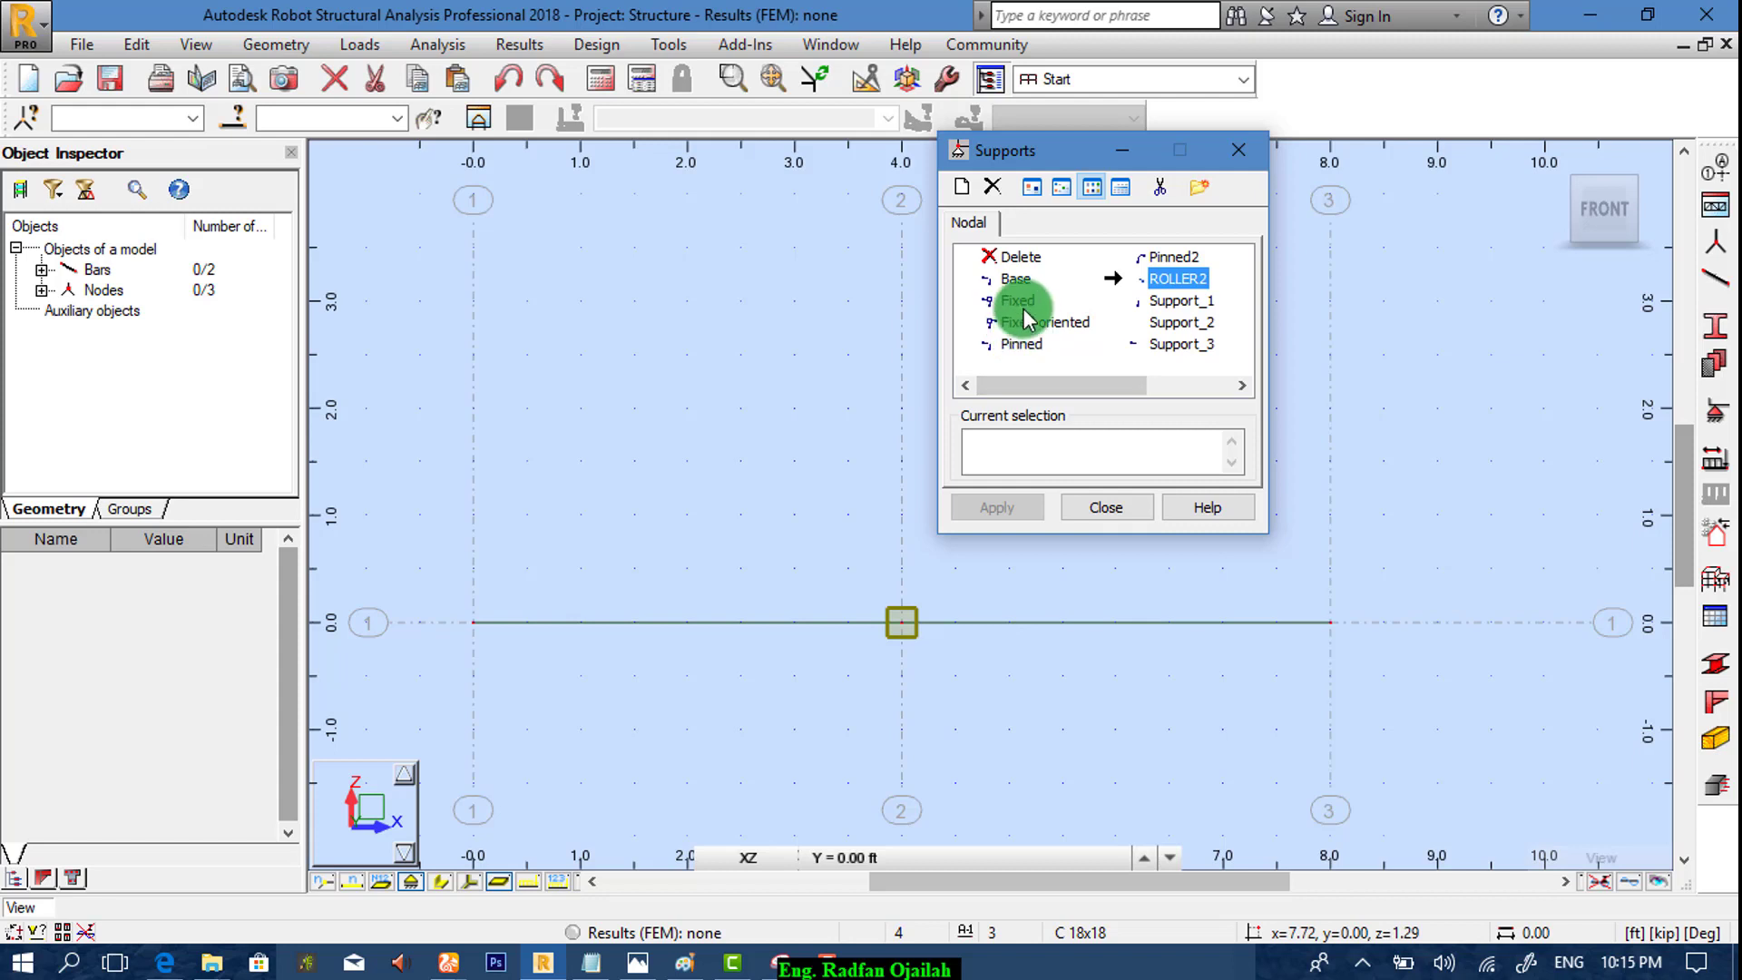
{"action": "left_click", "coordinate": [1022, 346]}
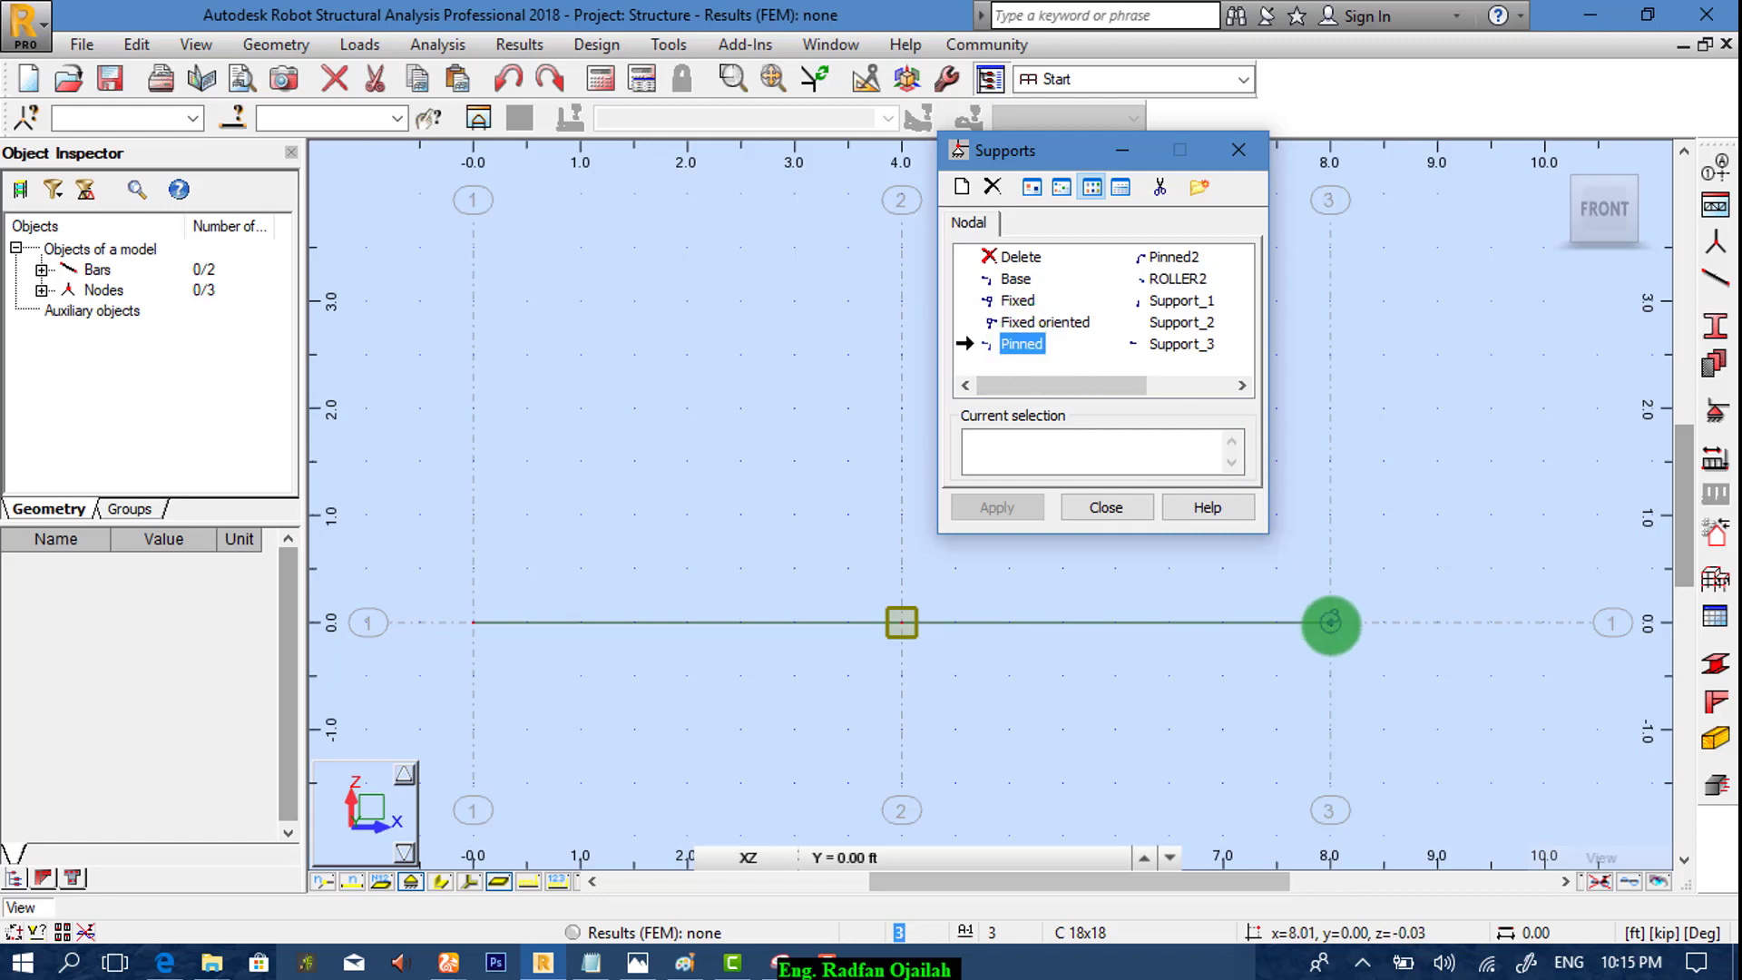
{"action": "left_click", "coordinate": [1330, 623]}
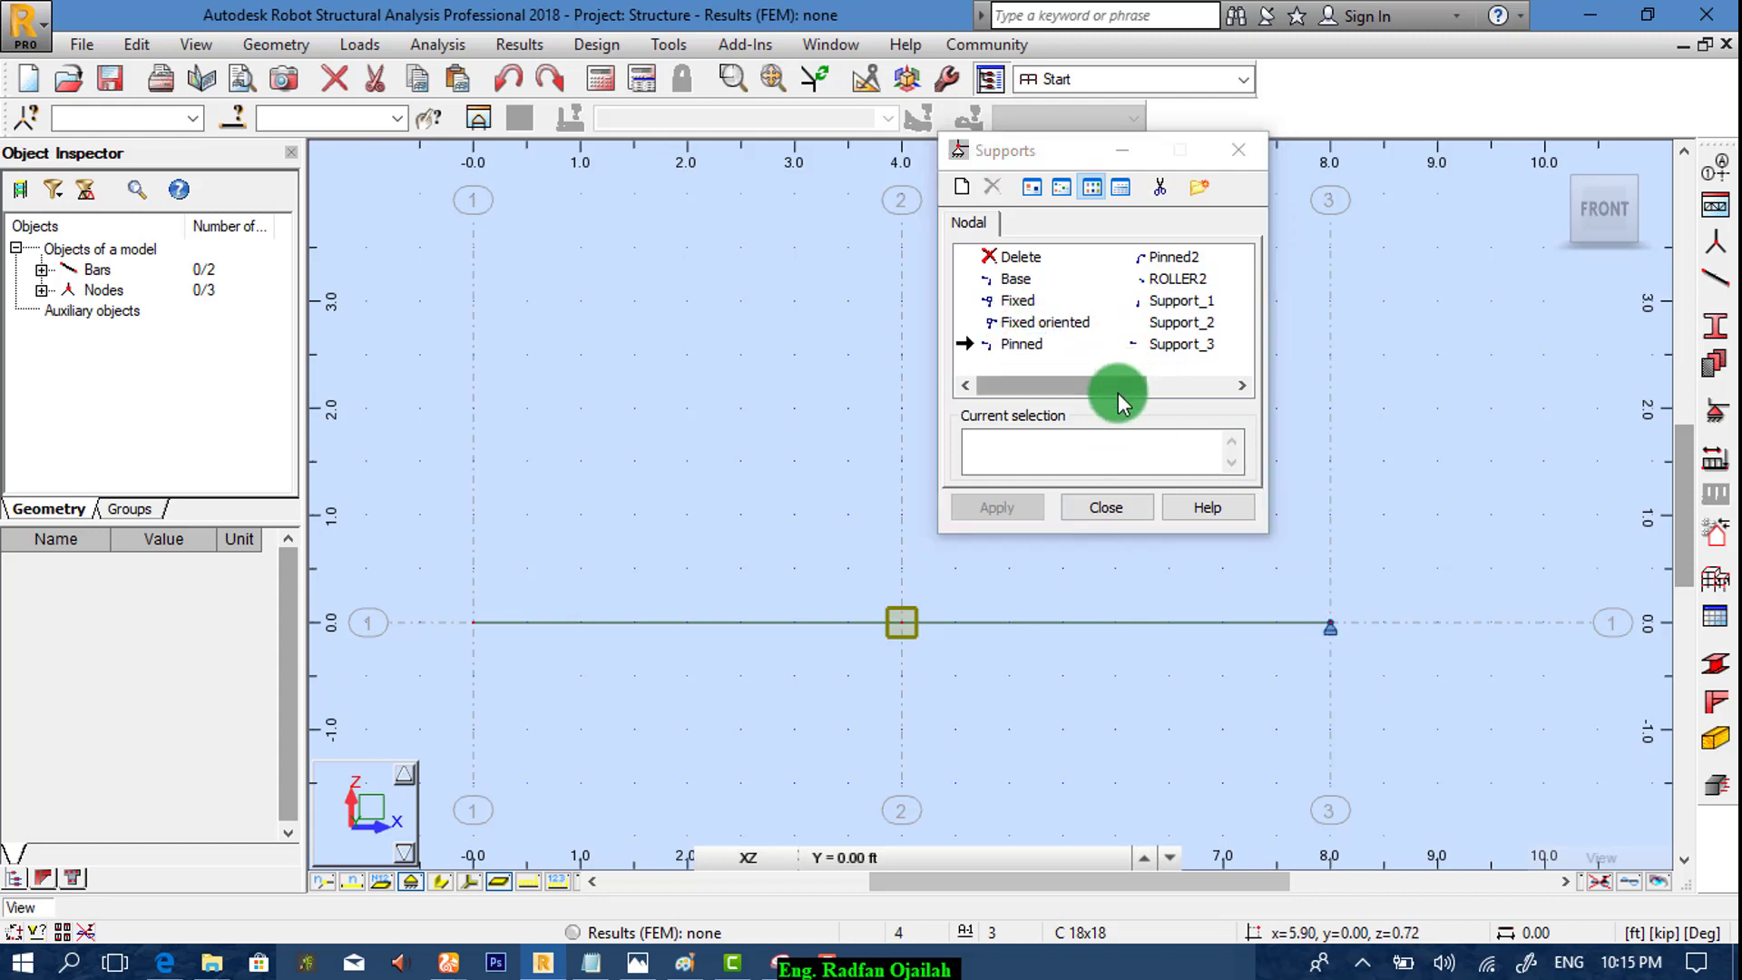
{"action": "left_click_drag", "start_coordinate": [1125, 386], "coordinate": [1223, 386]}
{"action": "left_click", "coordinate": [1165, 301]}
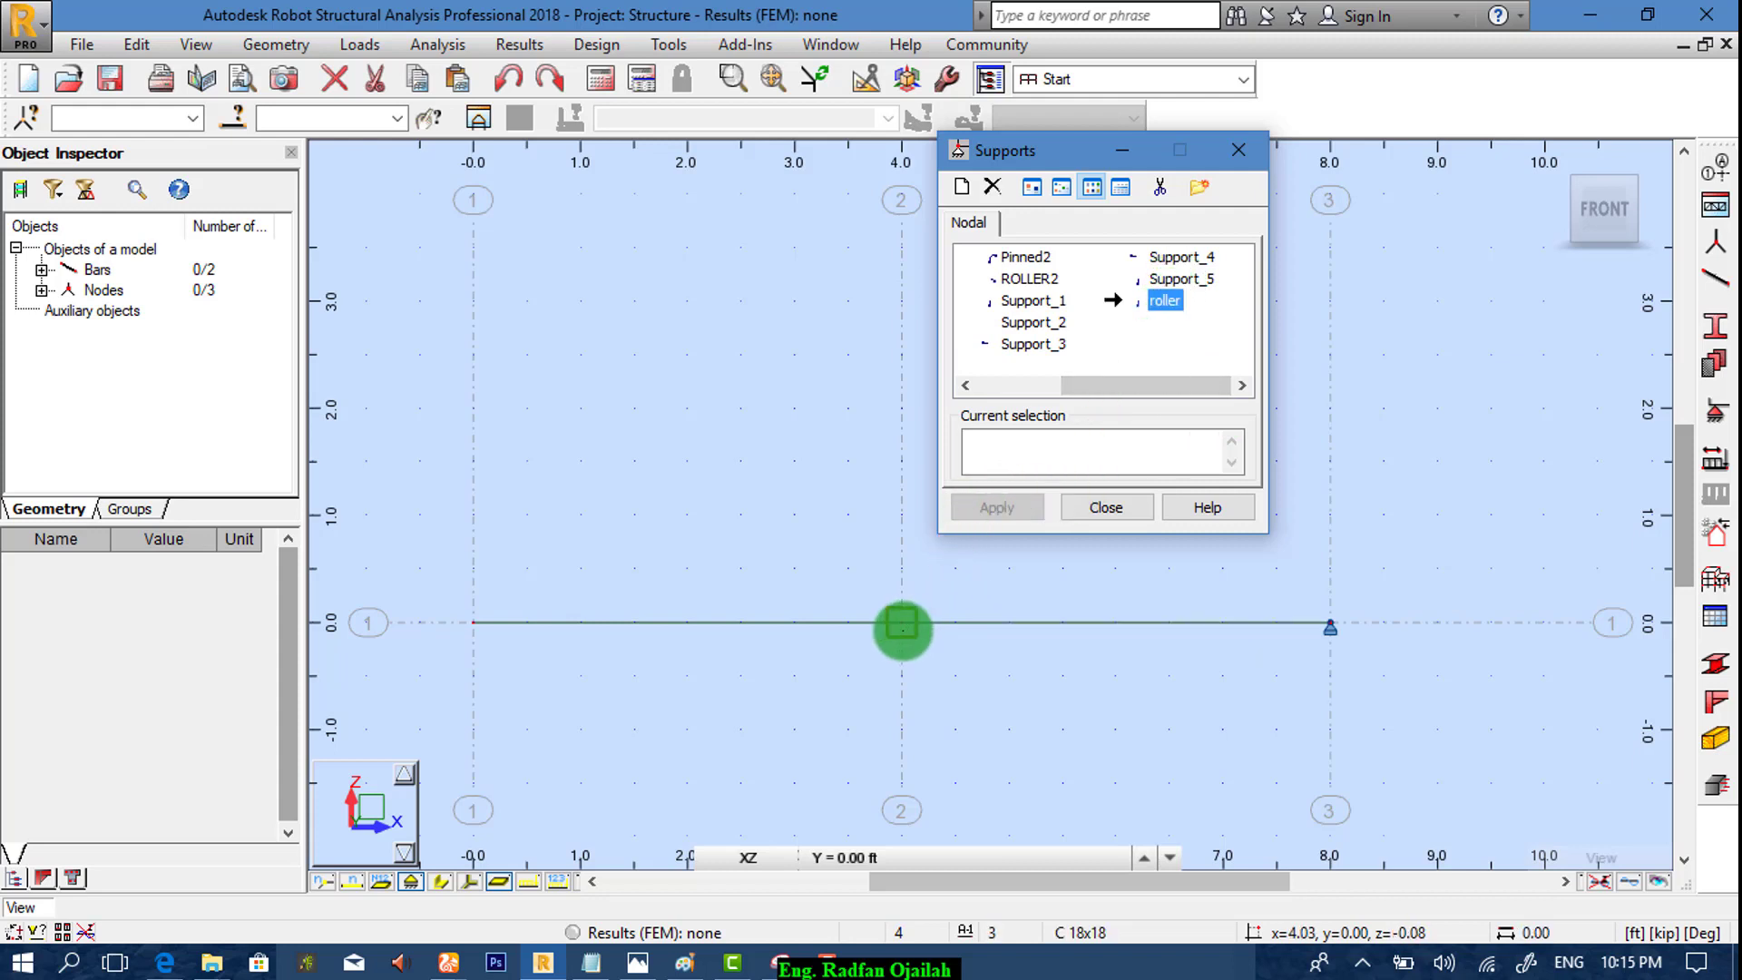
{"action": "left_click", "coordinate": [902, 622]}
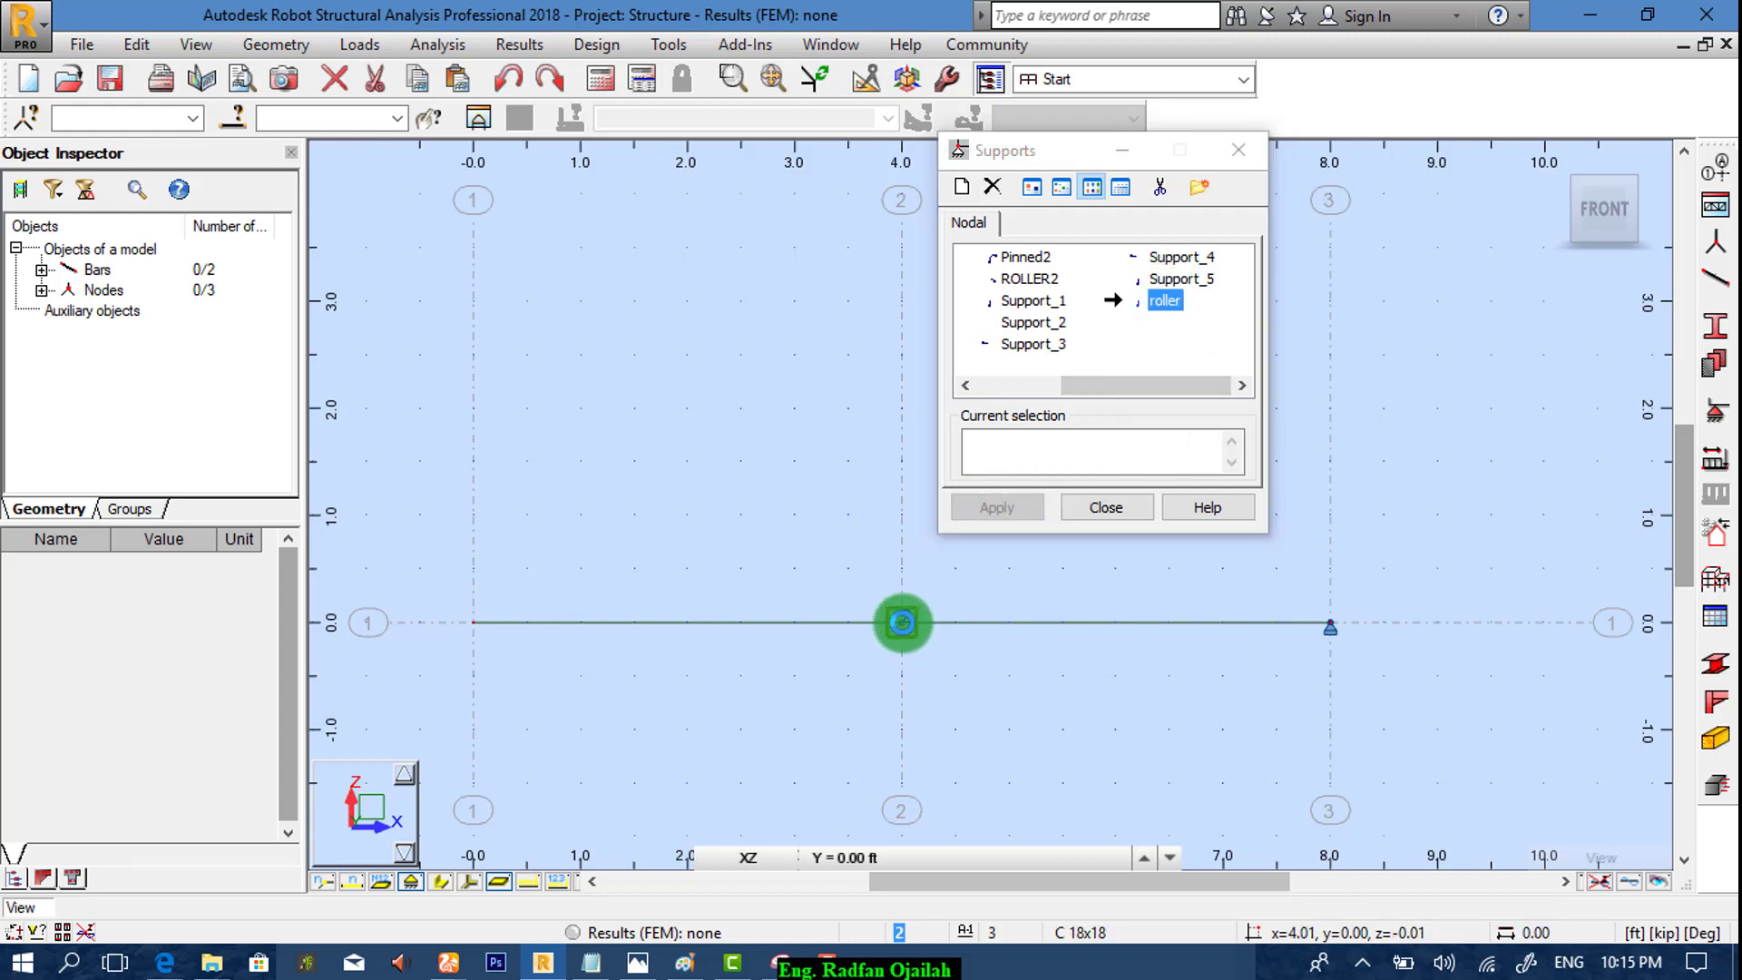
{"action": "left_click", "coordinate": [1116, 510]}
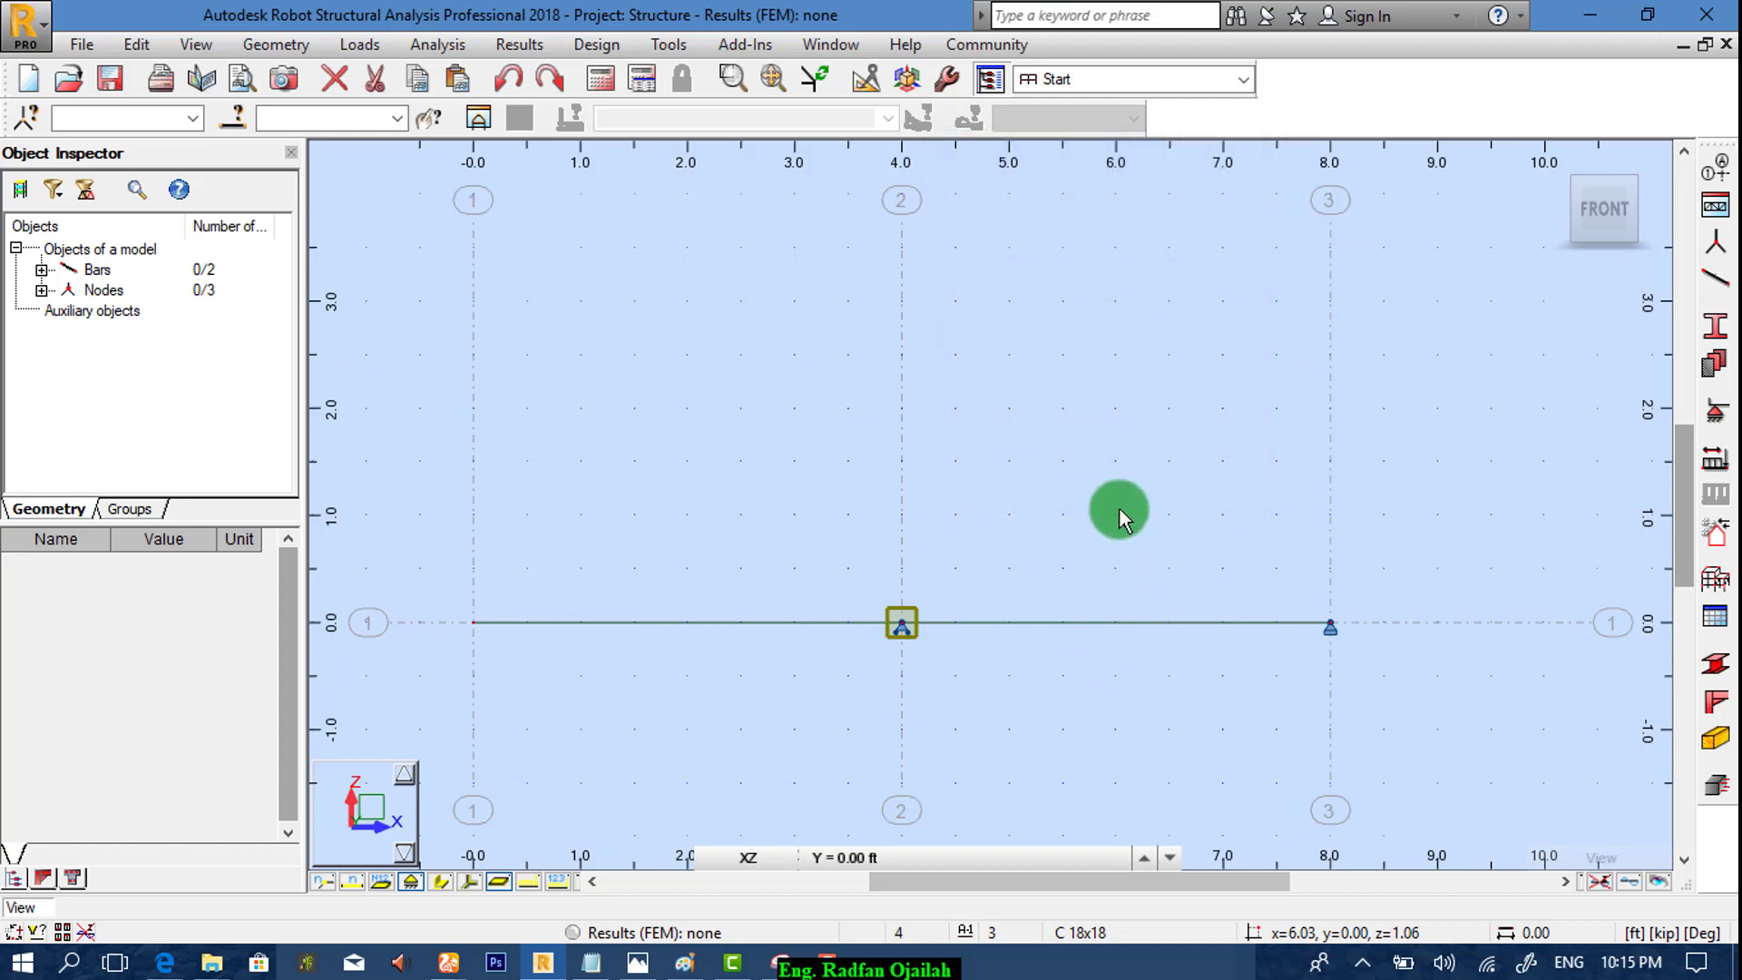
Step: Bring up the page 178 textbook figure showing the 15 k, 20 k·ft and 6 k/ft loads
{"action": "left_click", "coordinate": [166, 960]}
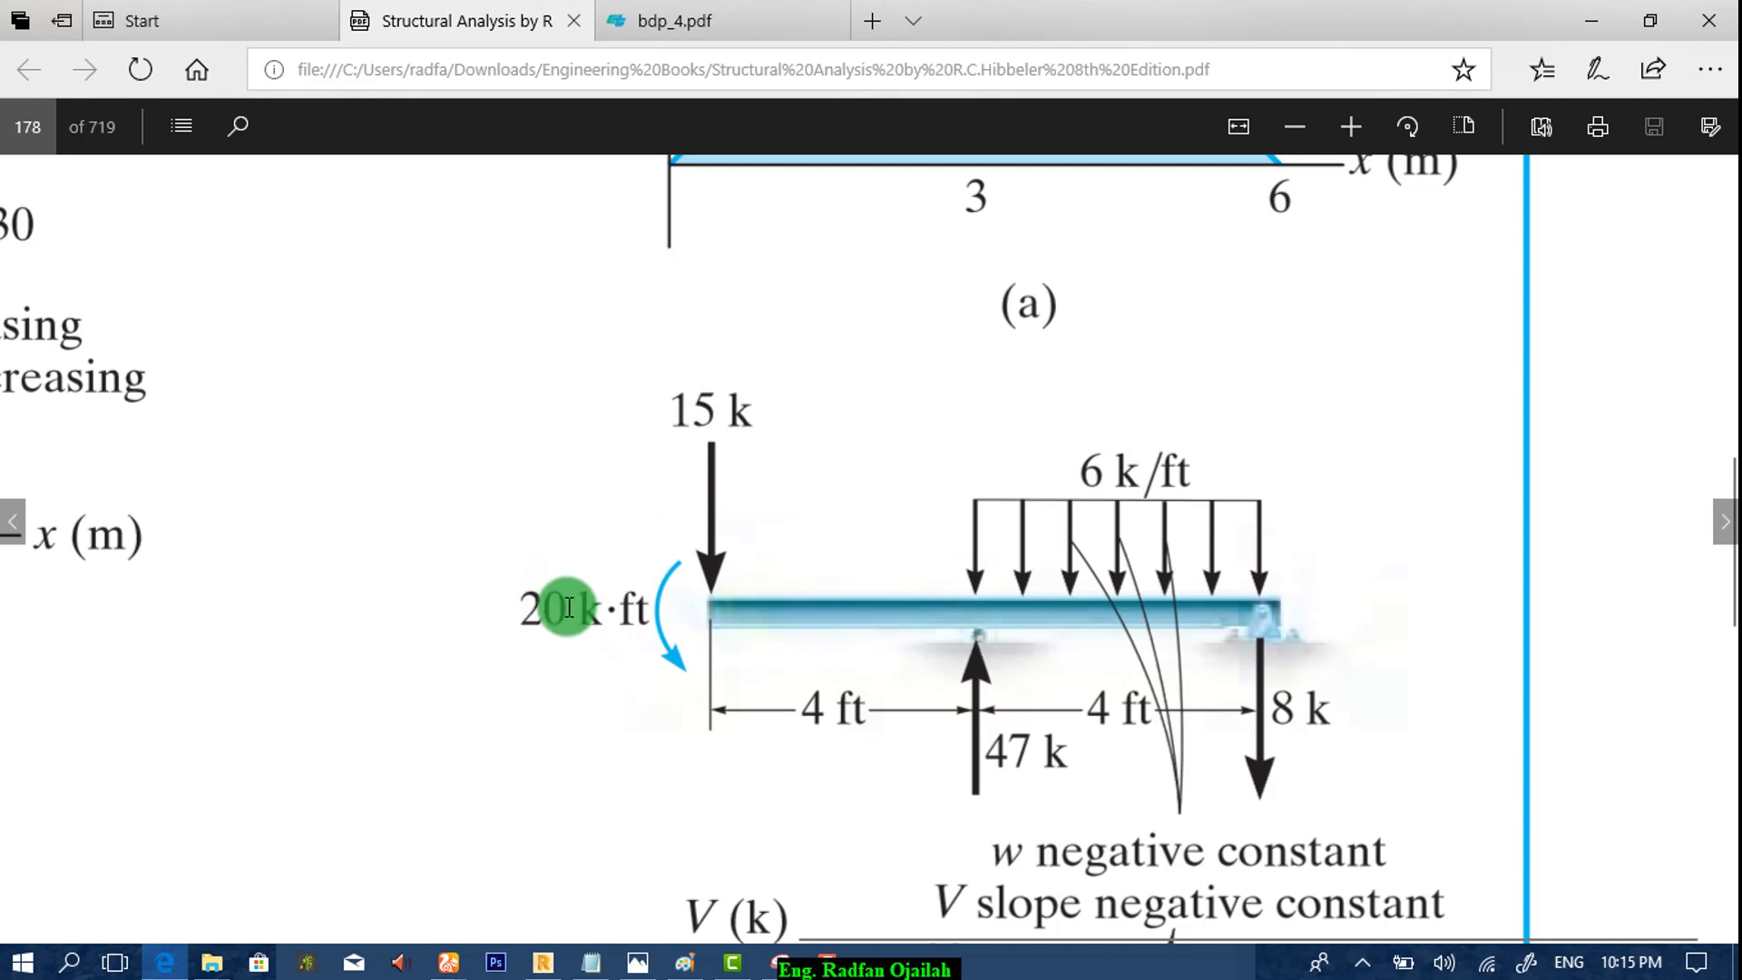
Step: Add dead load cases DL1 and DL2 and make 2 : DL2 the current case
{"action": "left_click", "coordinate": [543, 962]}
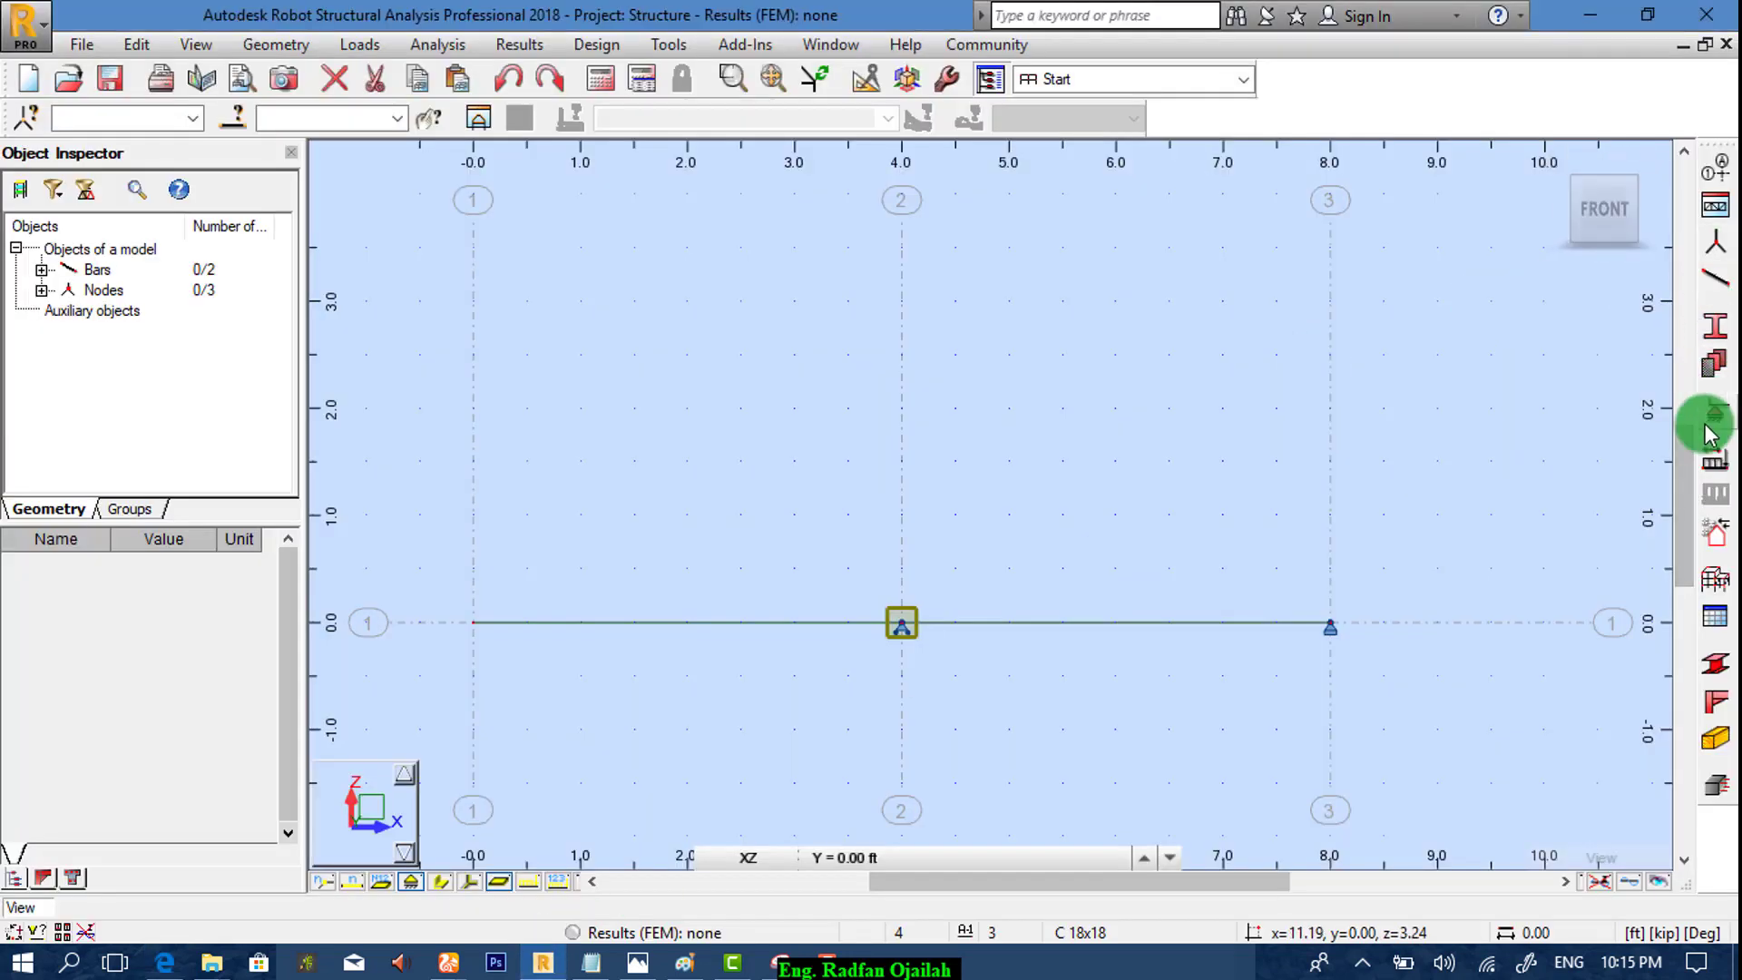
{"action": "left_click", "coordinate": [1713, 469]}
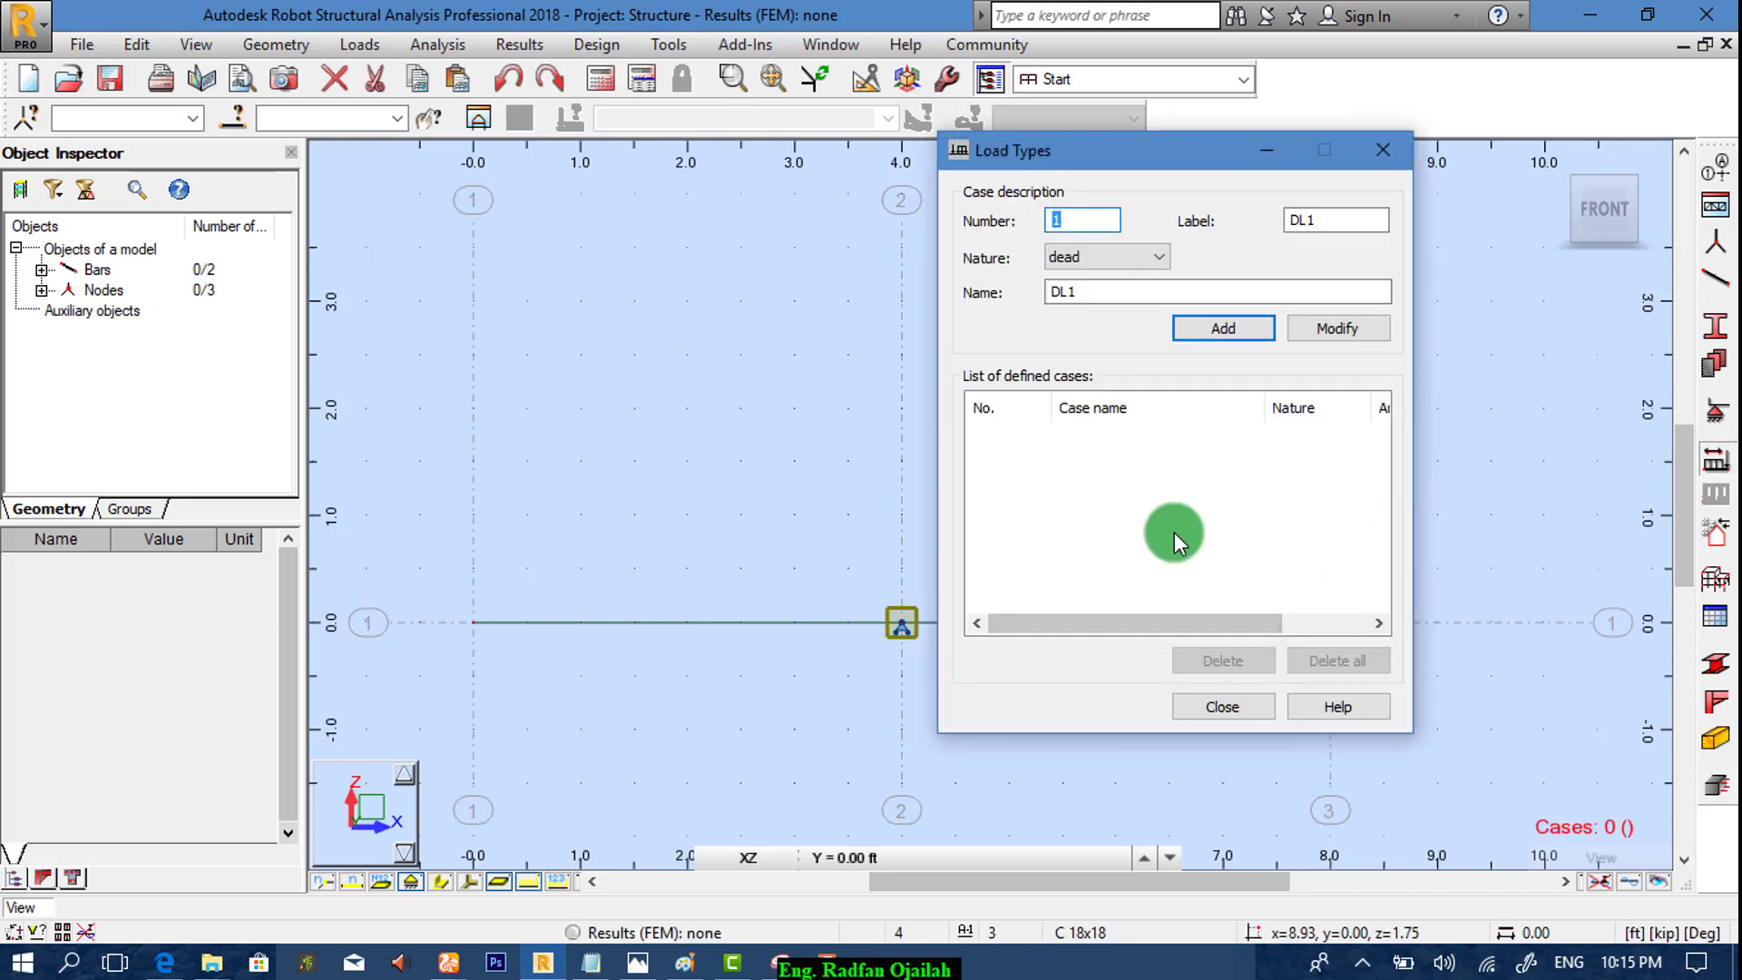
{"action": "left_click", "coordinate": [1194, 326]}
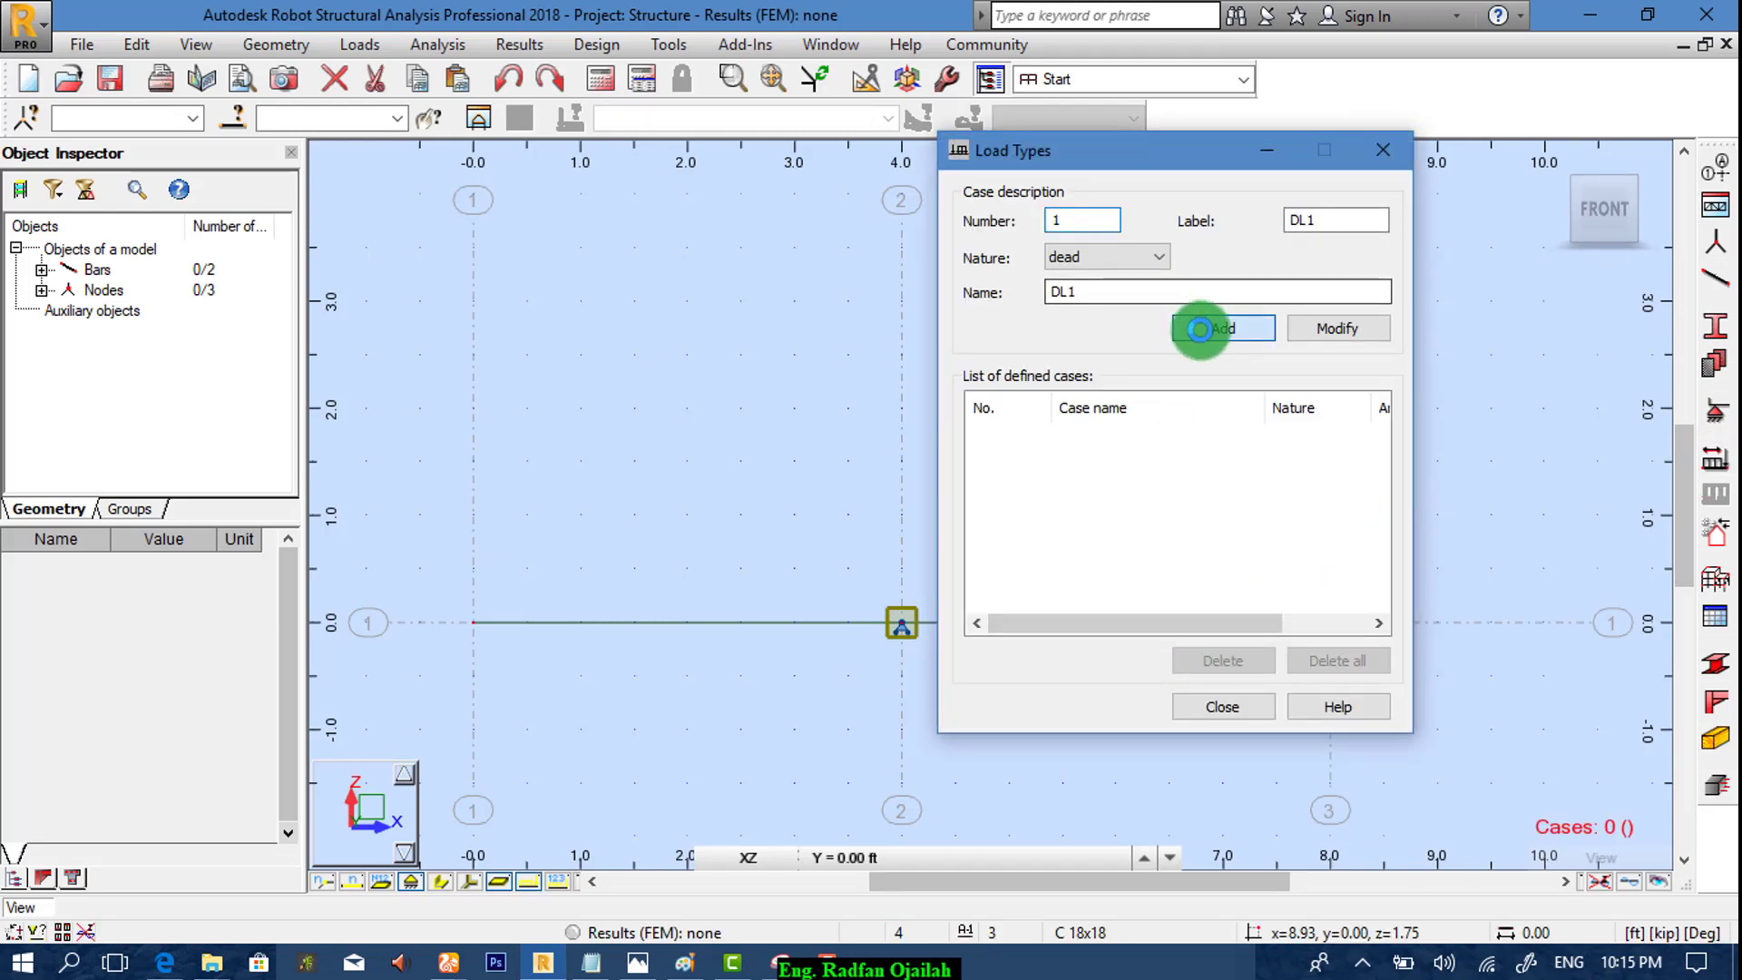
{"action": "left_click", "coordinate": [1203, 331]}
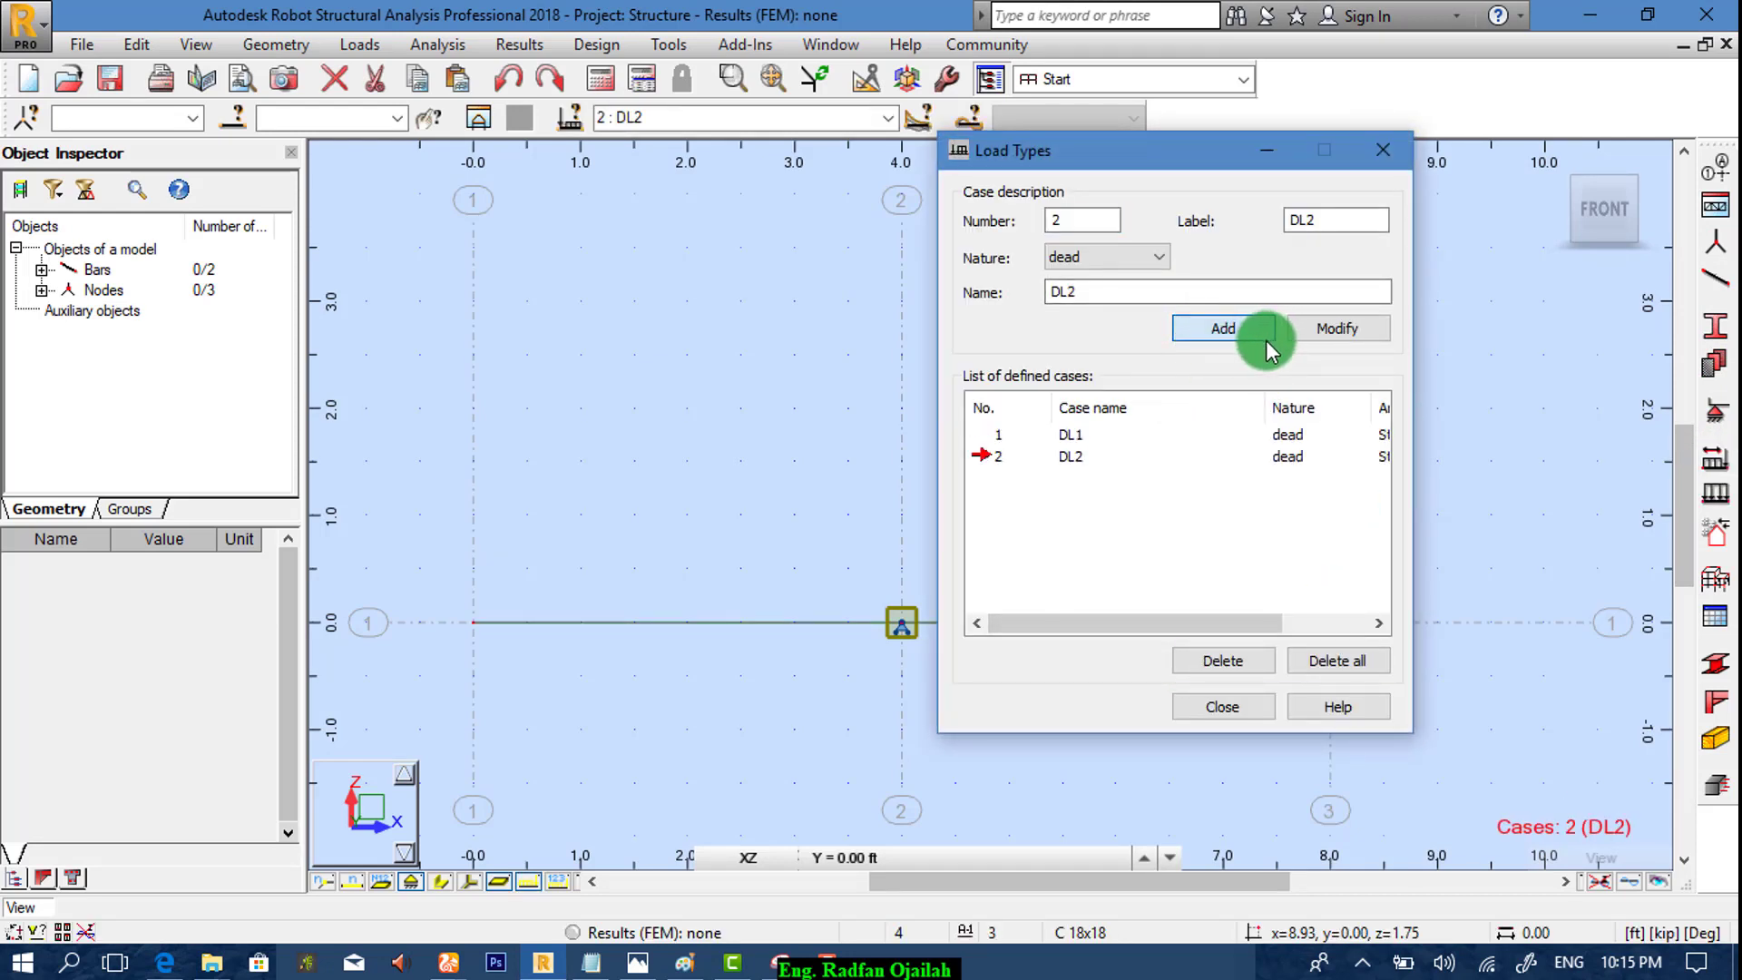
{"action": "left_click", "coordinate": [1213, 710]}
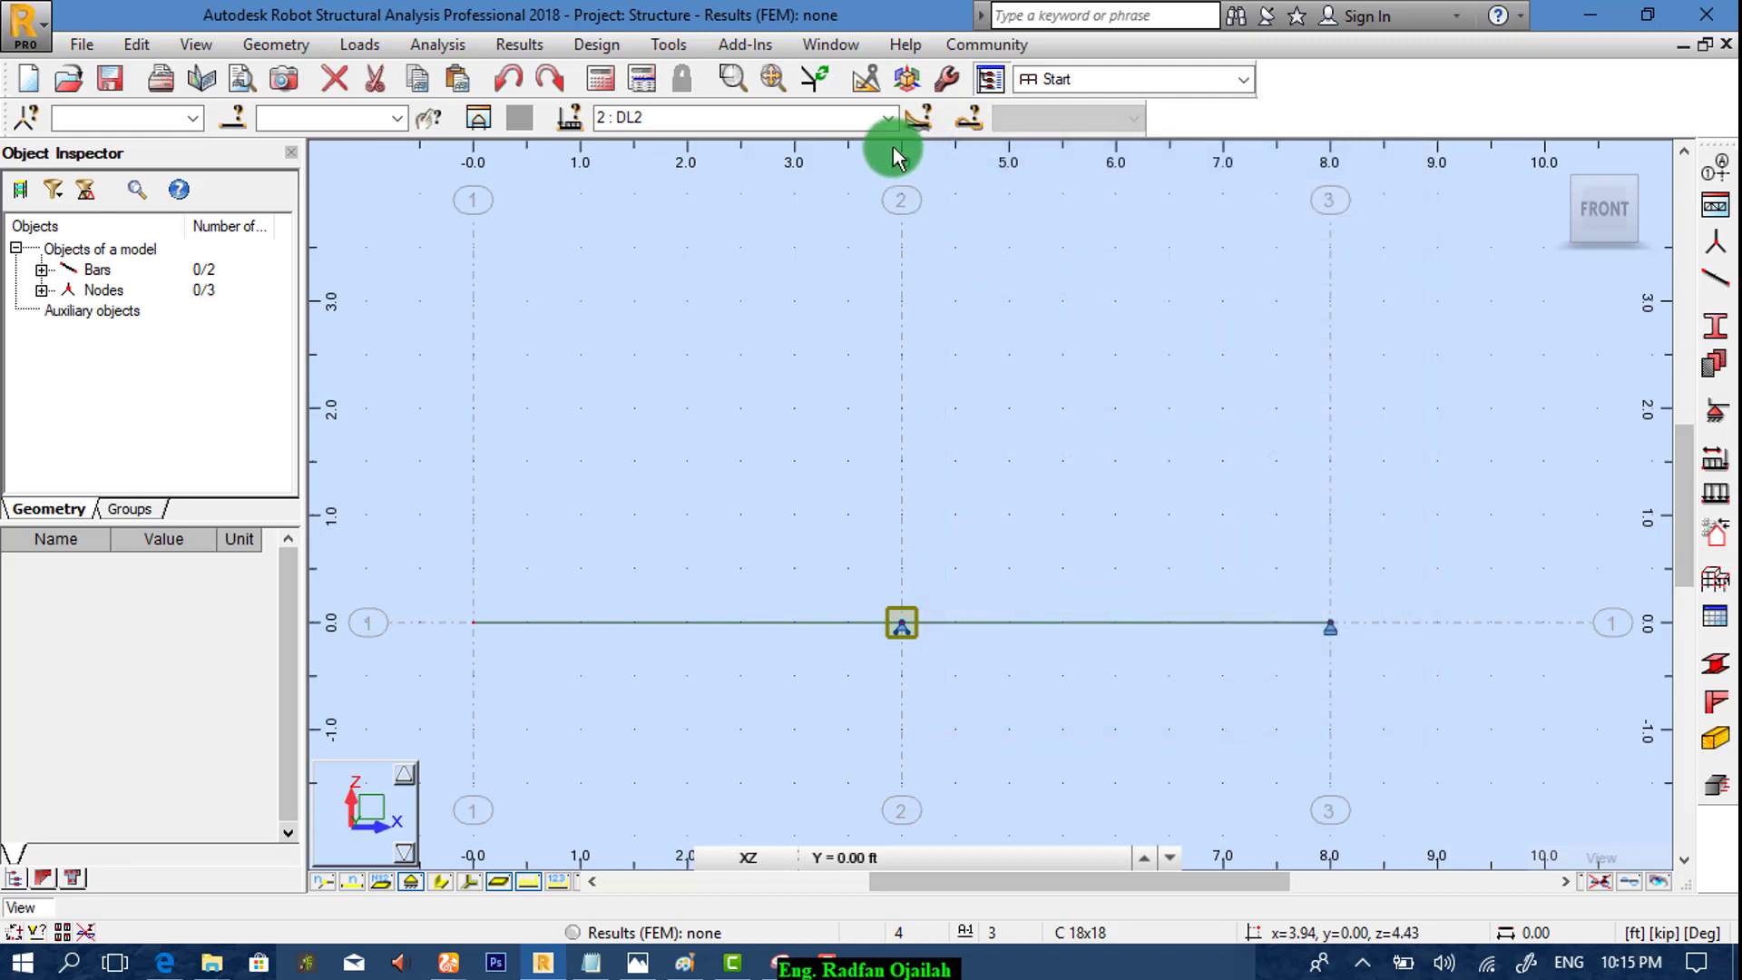
{"action": "left_click", "coordinate": [889, 118]}
{"action": "left_click", "coordinate": [862, 156]}
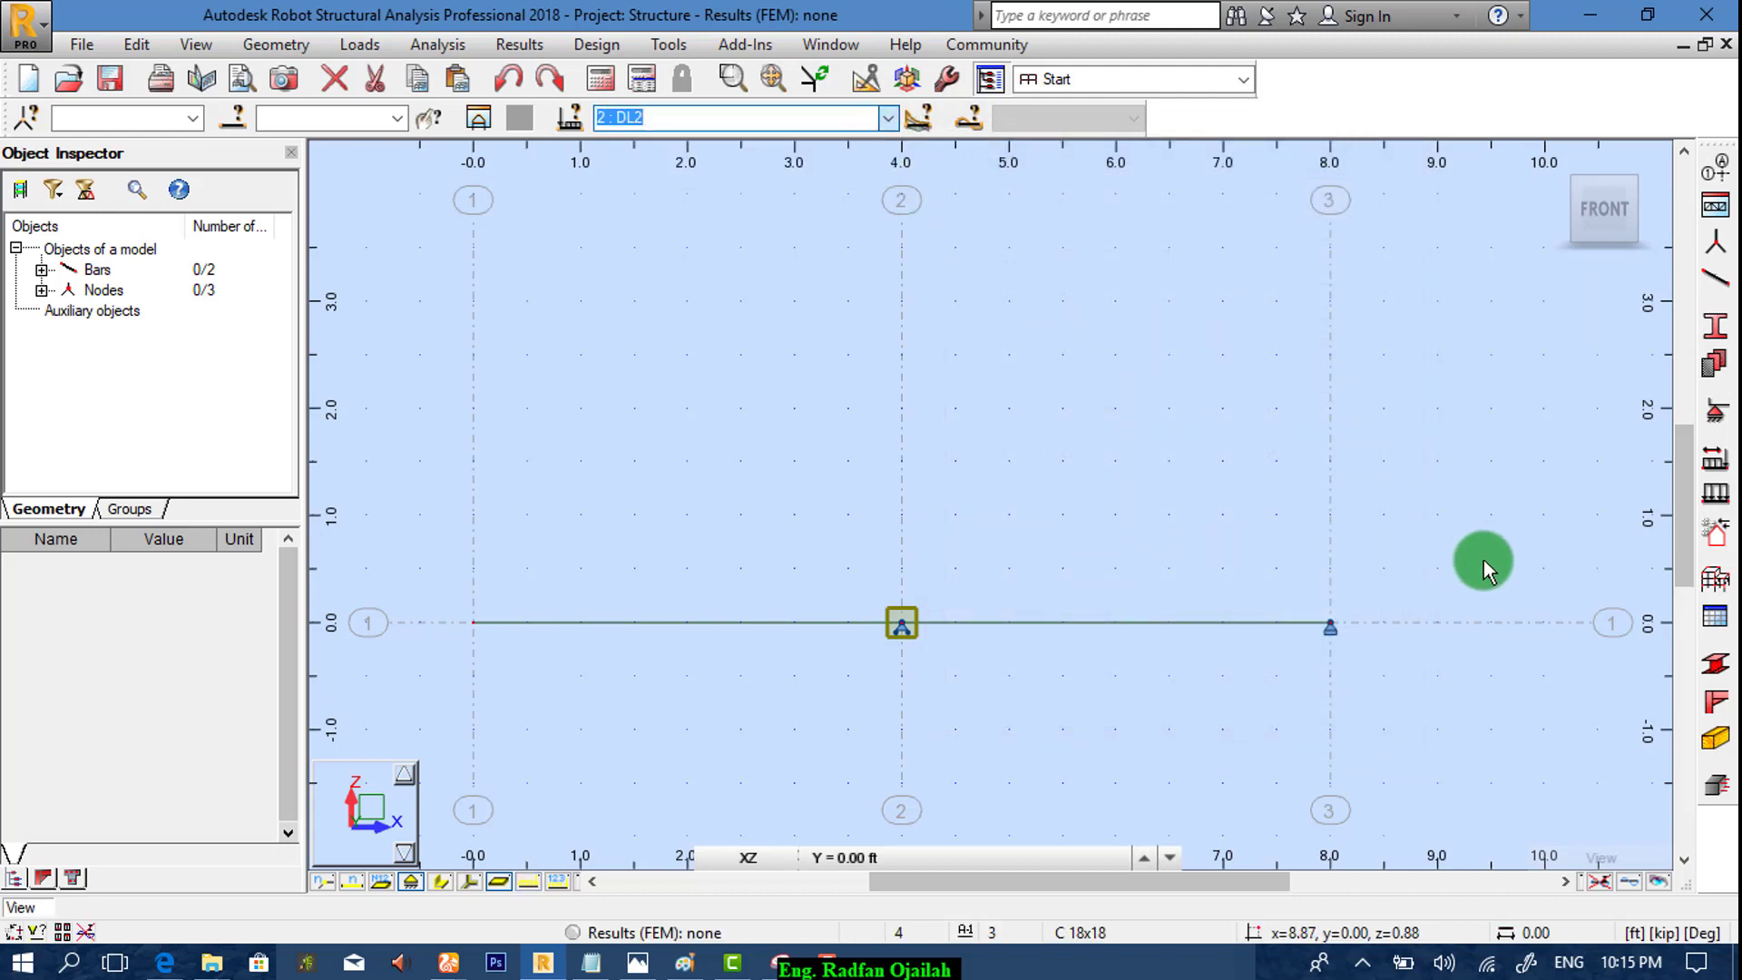
Step: Define a bar force with a -20 kip·ft Y moment at x = 0 and apply it to bar 1
{"action": "left_click", "coordinate": [1718, 495]}
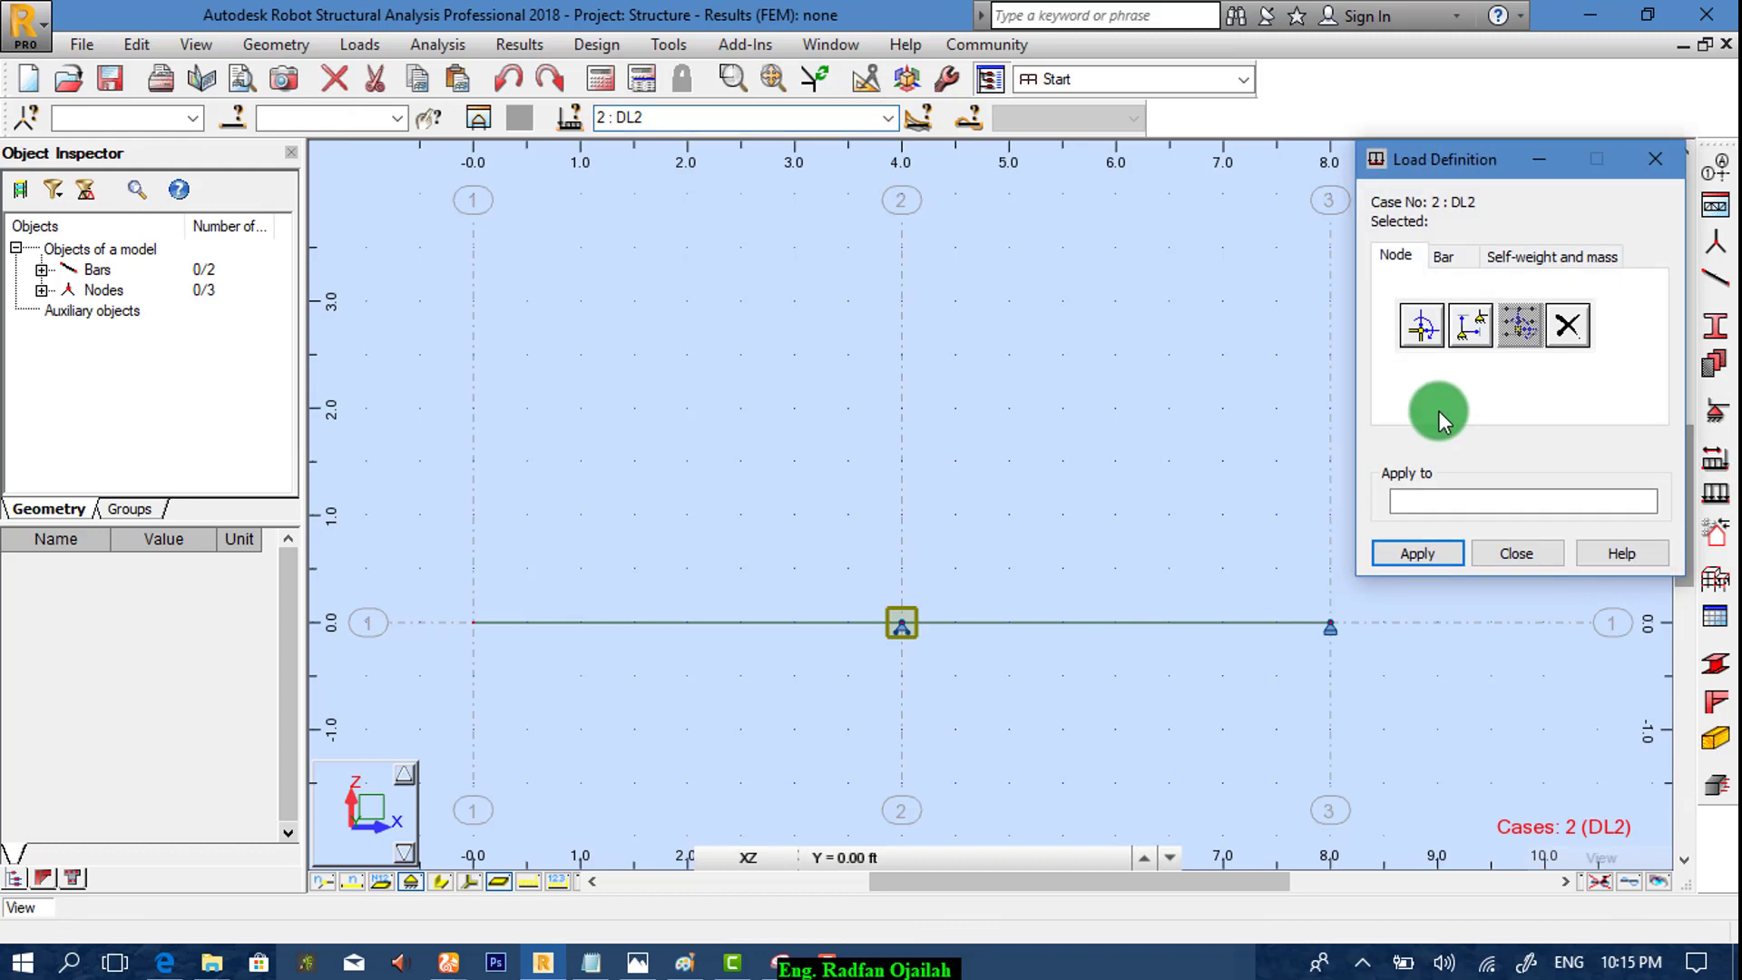
{"action": "left_click", "coordinate": [1444, 255]}
{"action": "left_click", "coordinate": [1566, 352]}
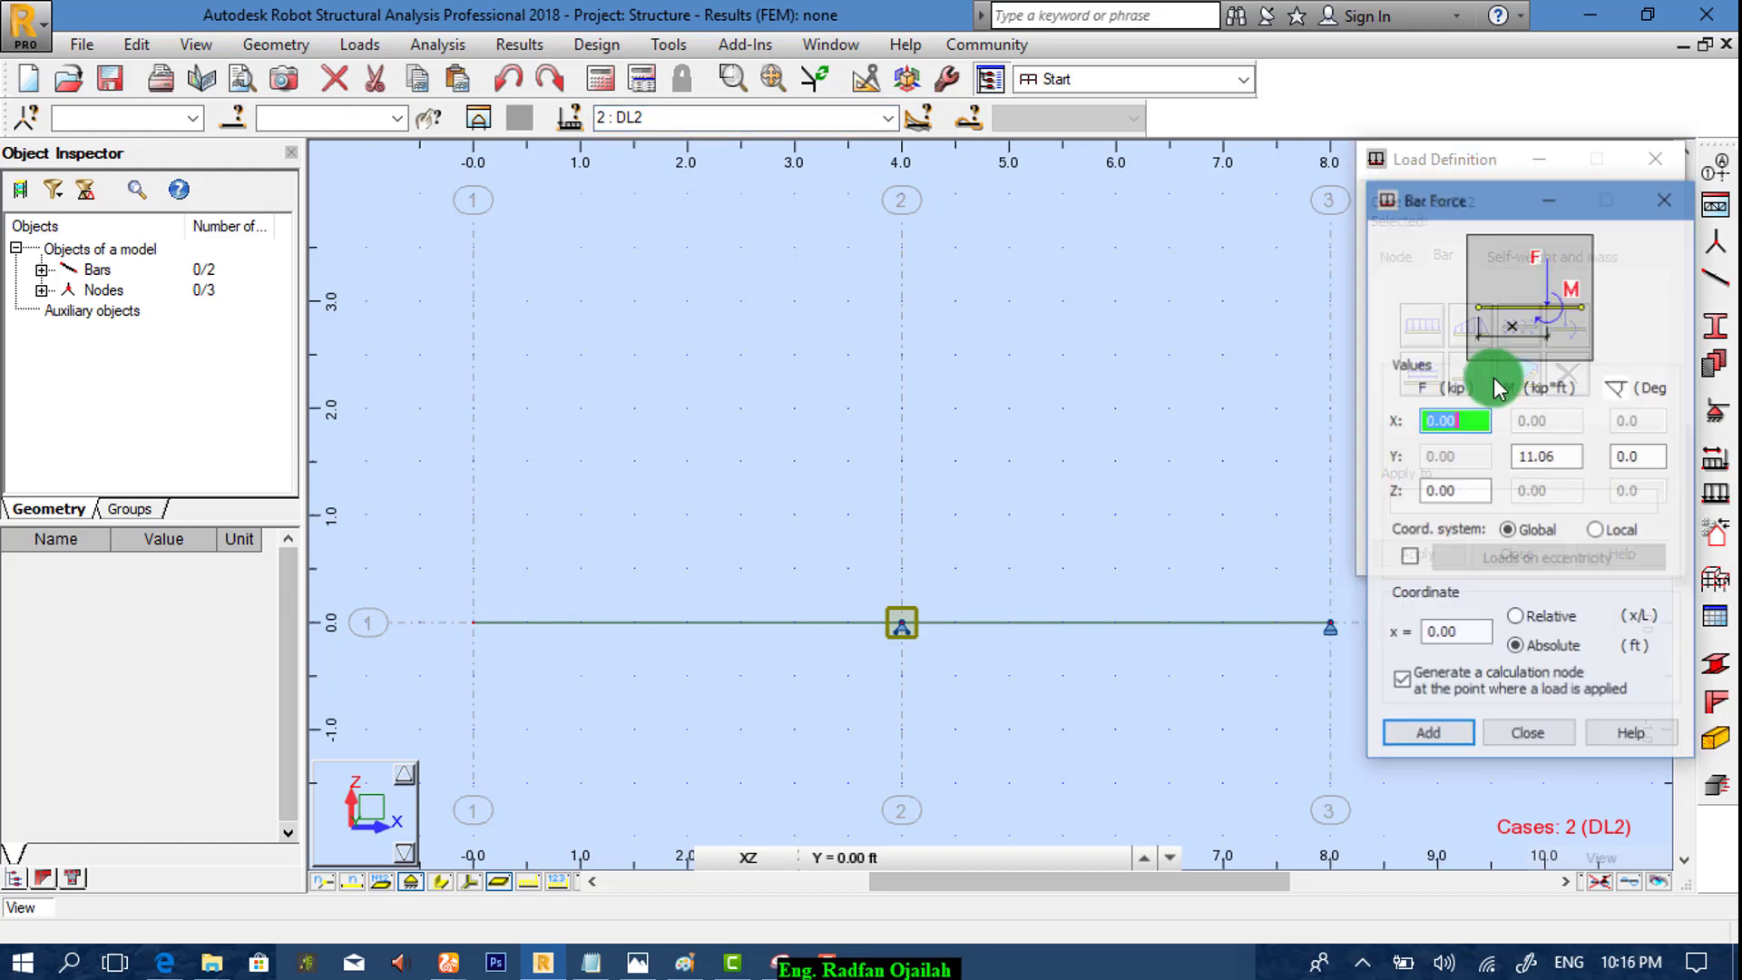
{"action": "left_click", "coordinate": [1468, 499]}
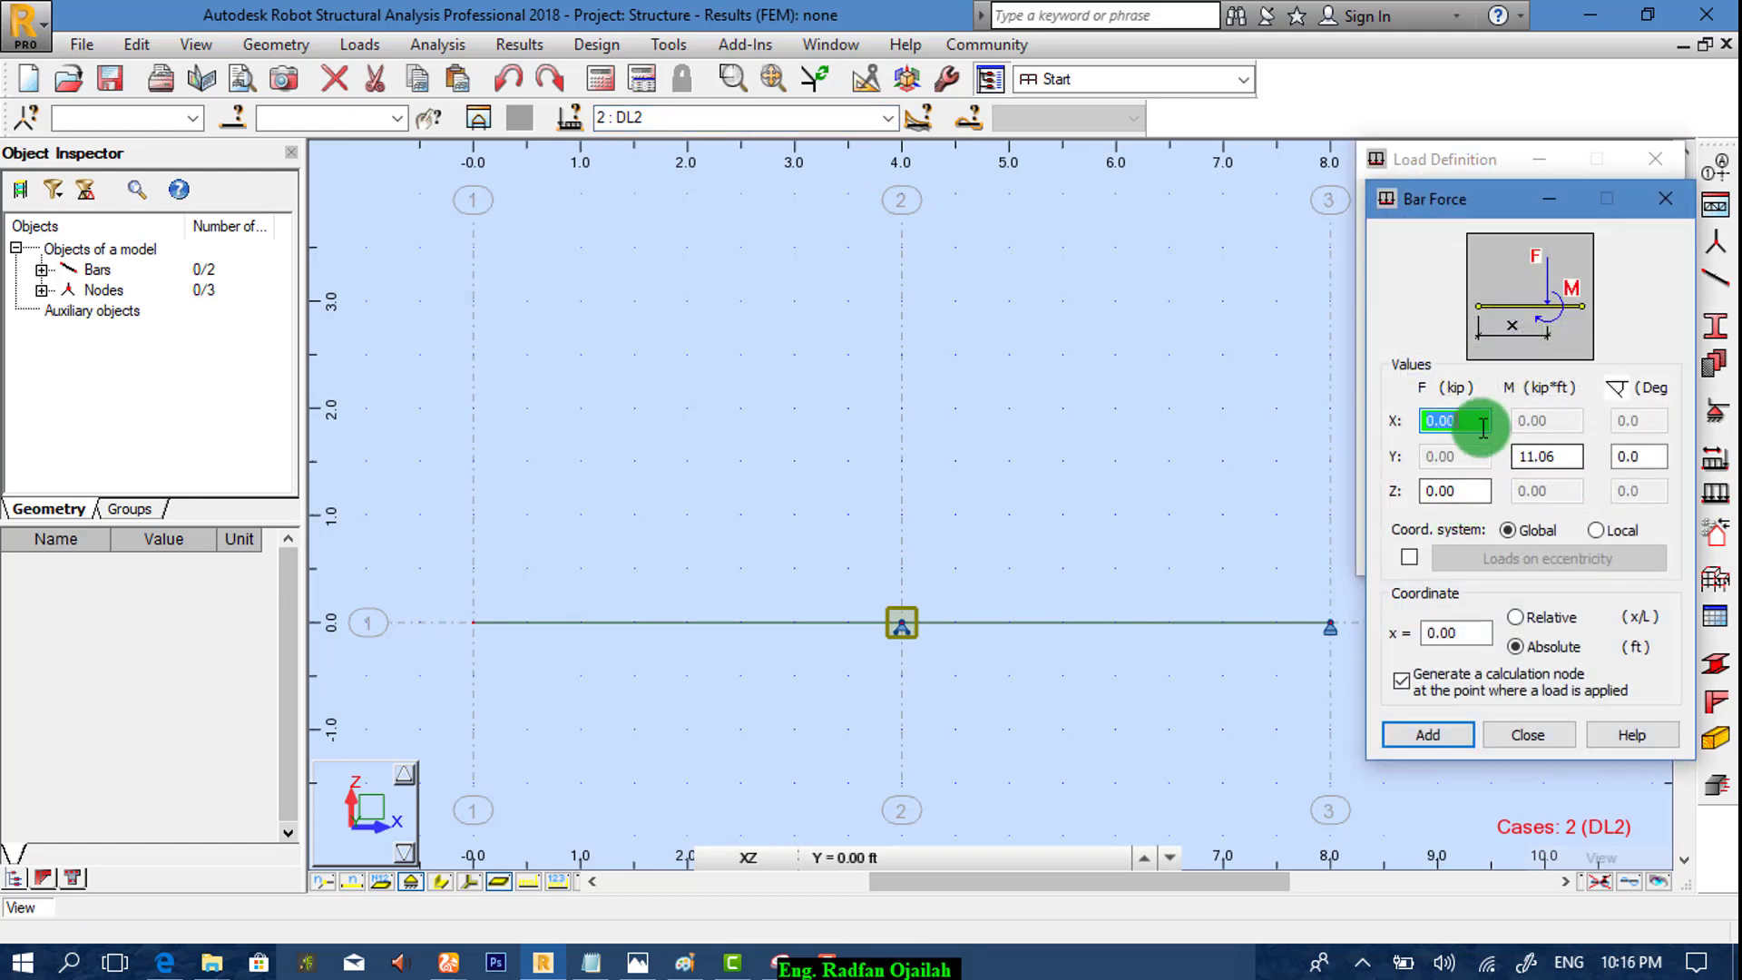
{"action": "left_click_drag", "start_coordinate": [1561, 463], "coordinate": [1489, 464]}
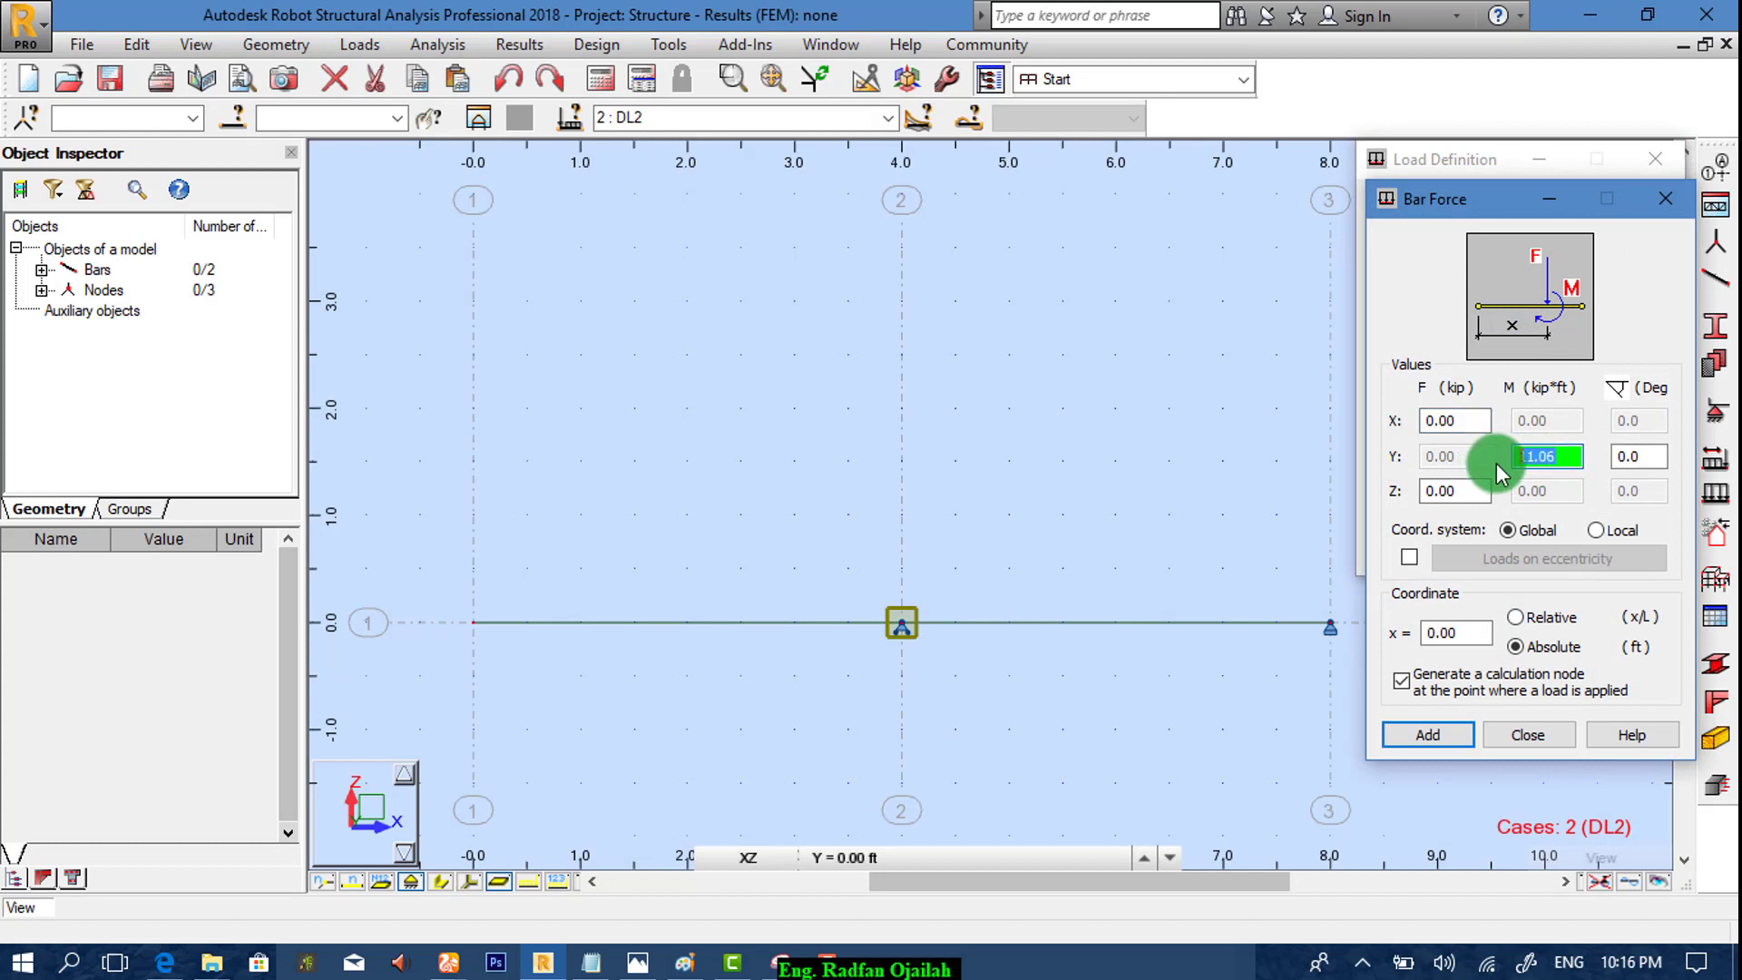
{"action": "key", "text": "BackSpace"}
{"action": "type", "text": "-15"}
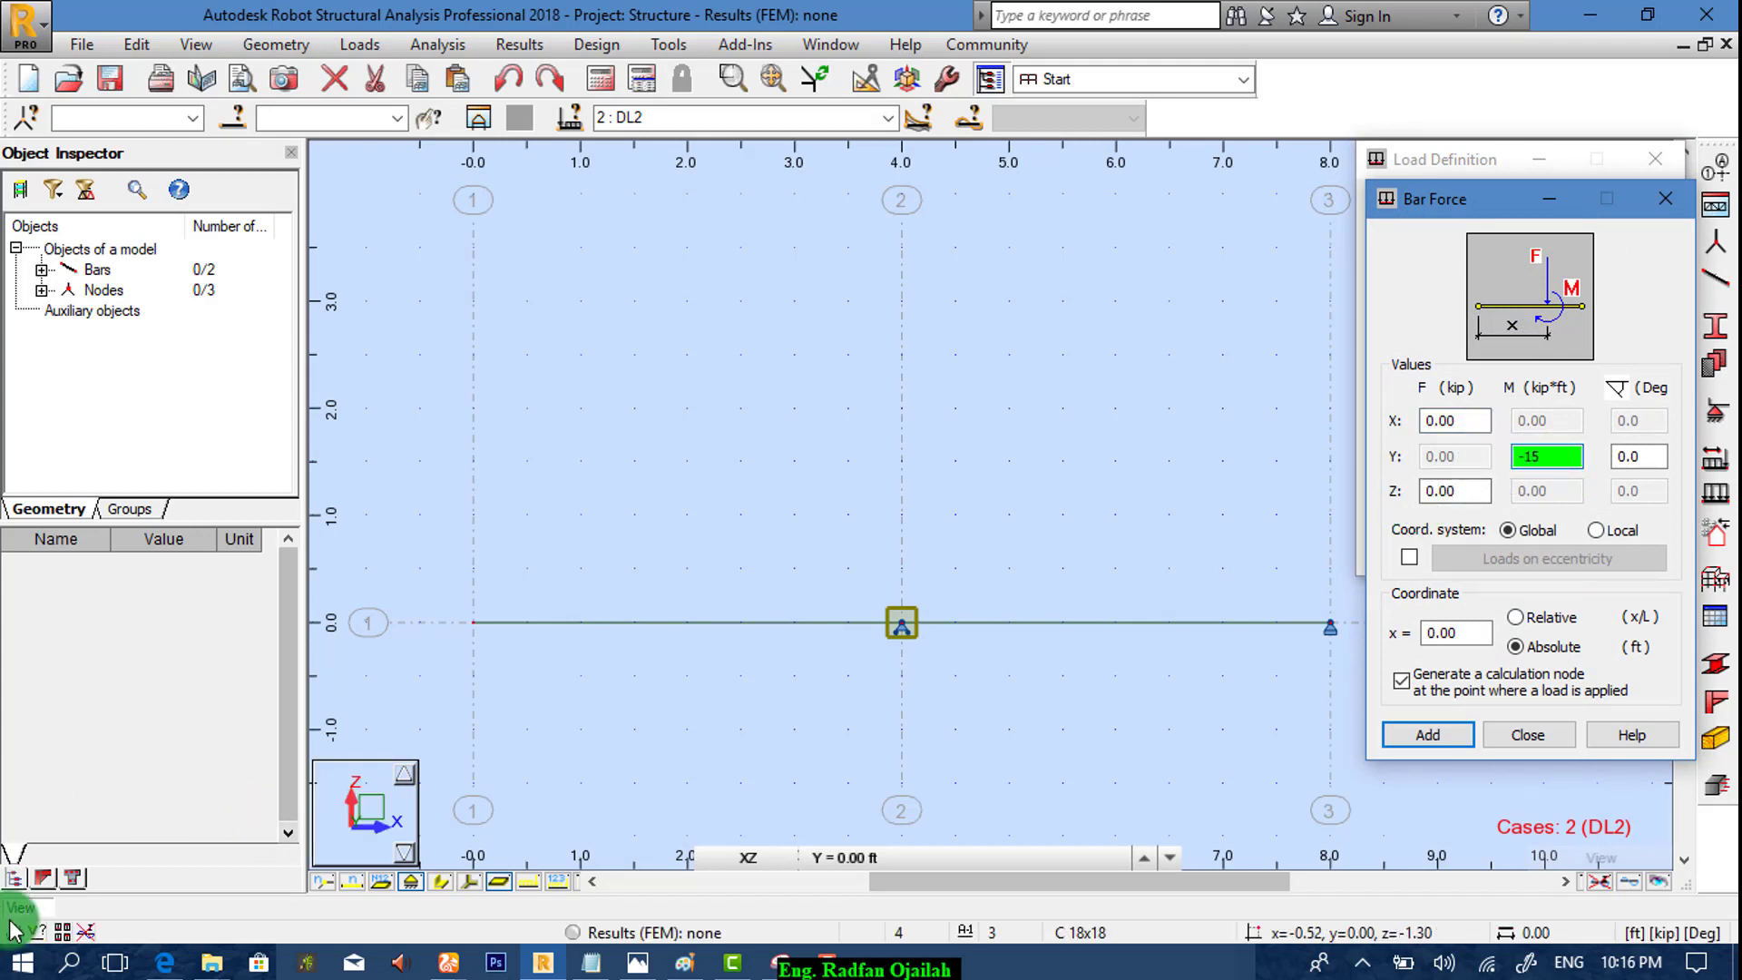
{"action": "left_click", "coordinate": [162, 968]}
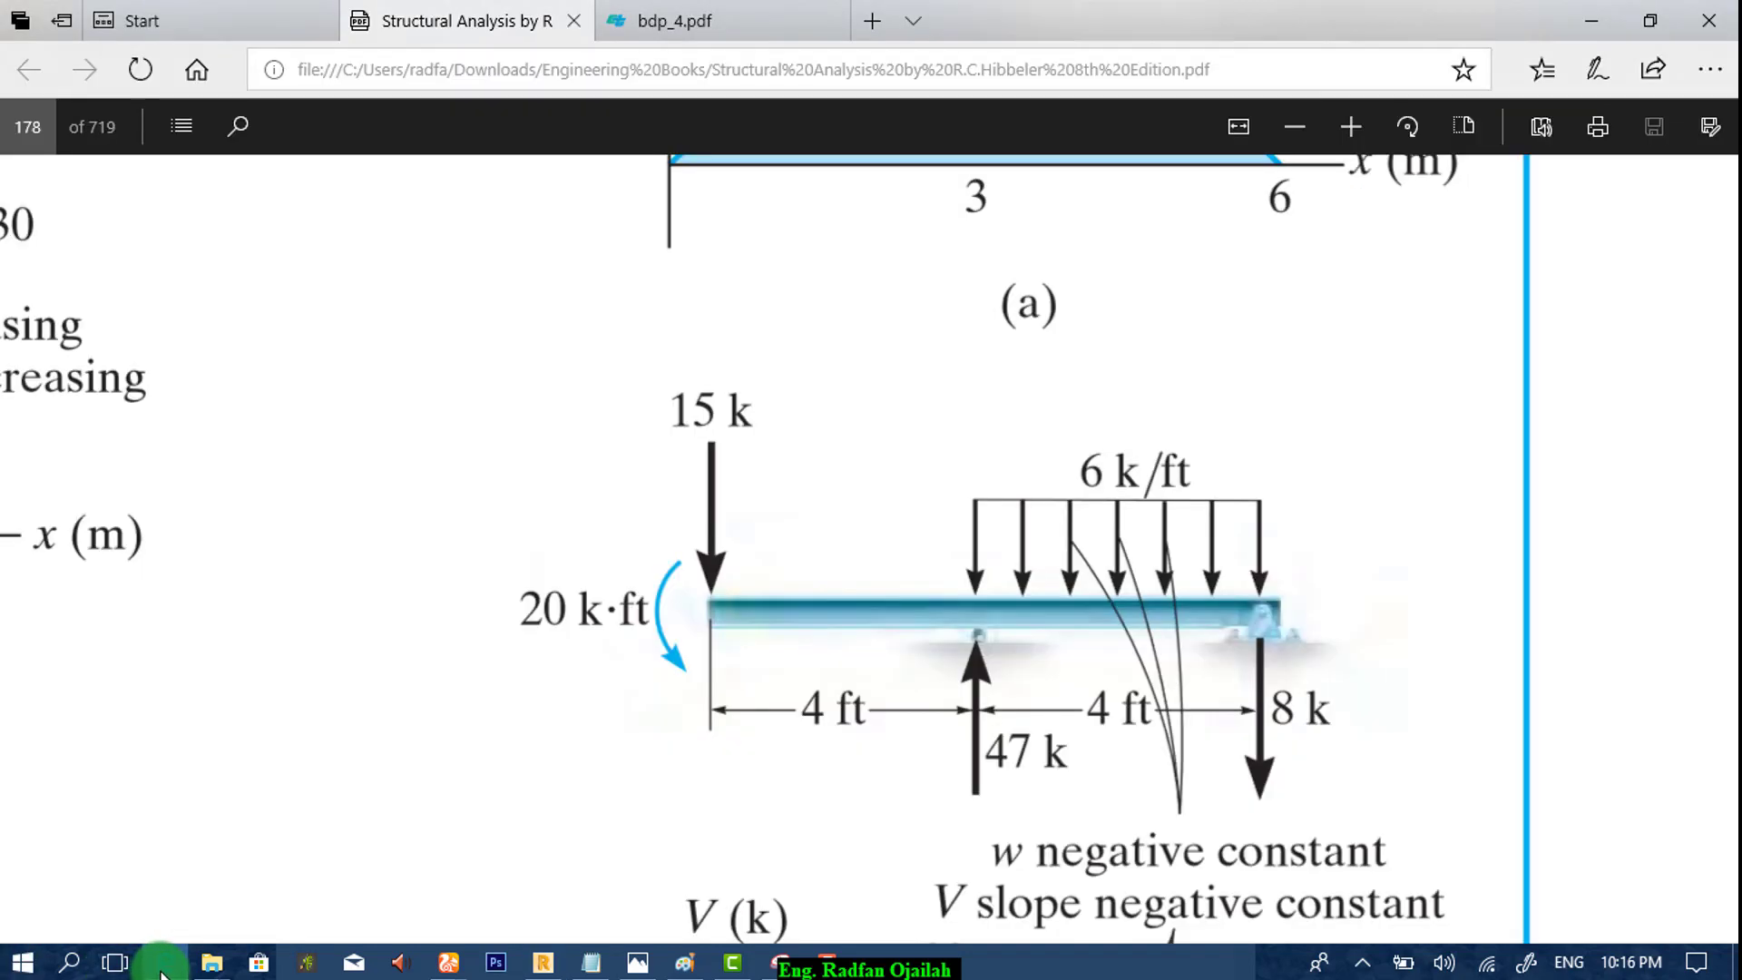
{"action": "left_click", "coordinate": [161, 968]}
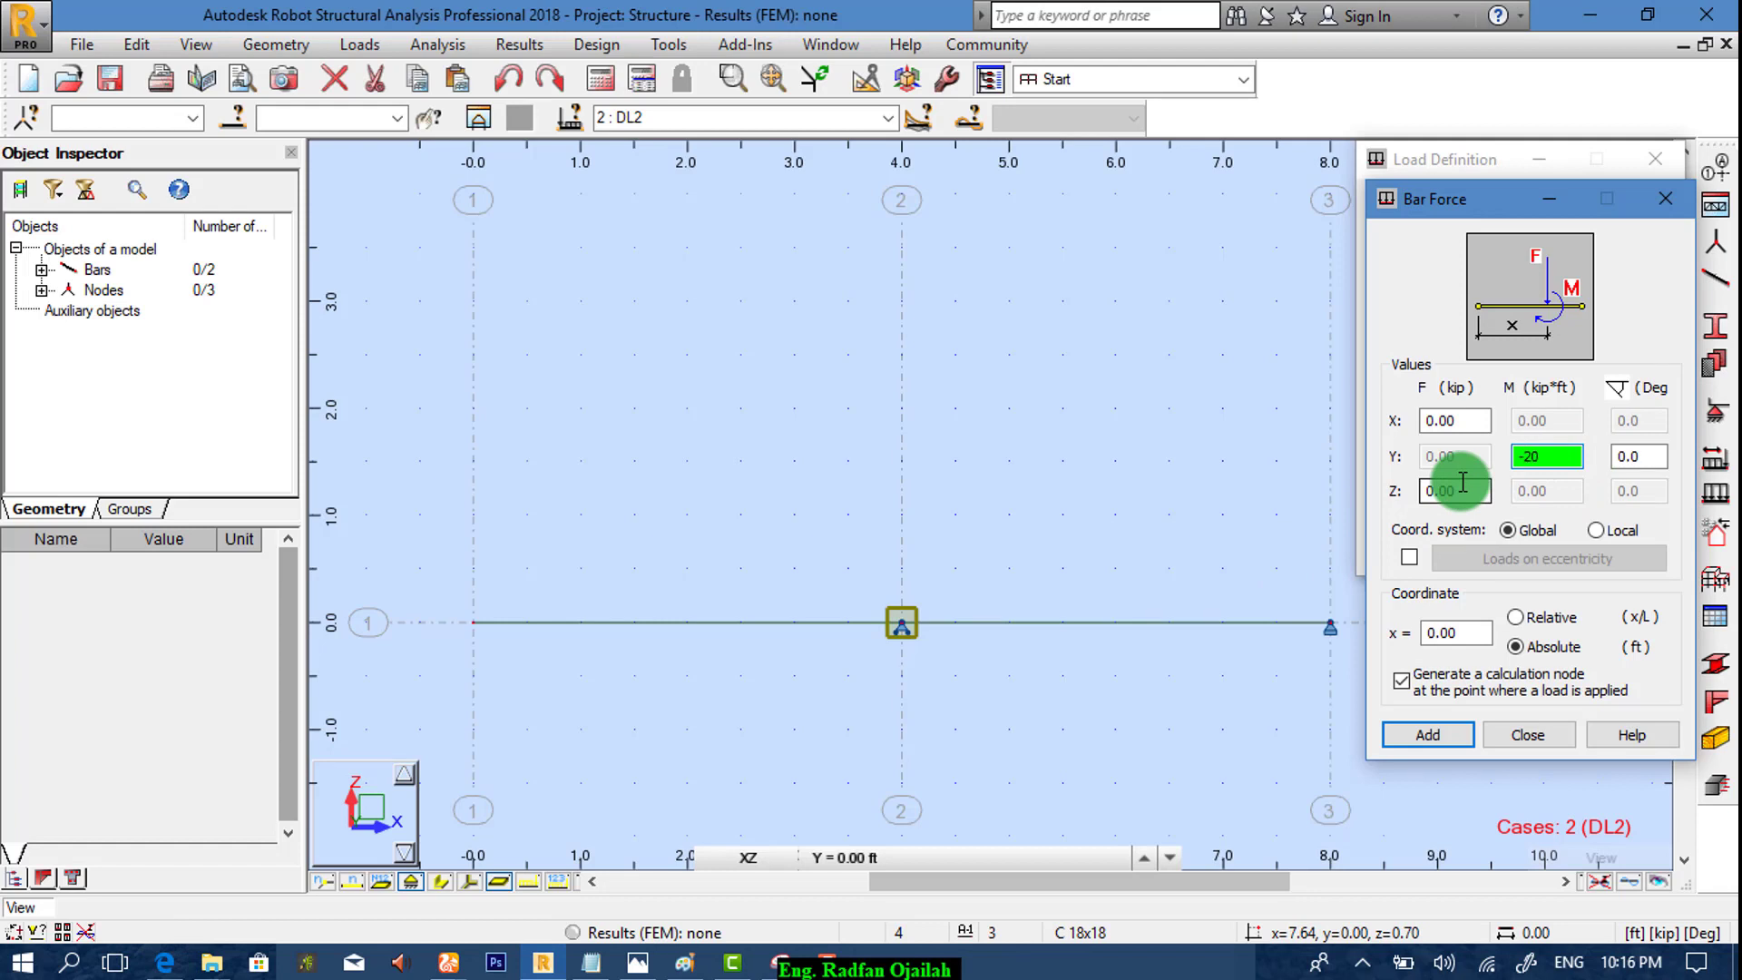
{"action": "left_click", "coordinate": [1481, 712]}
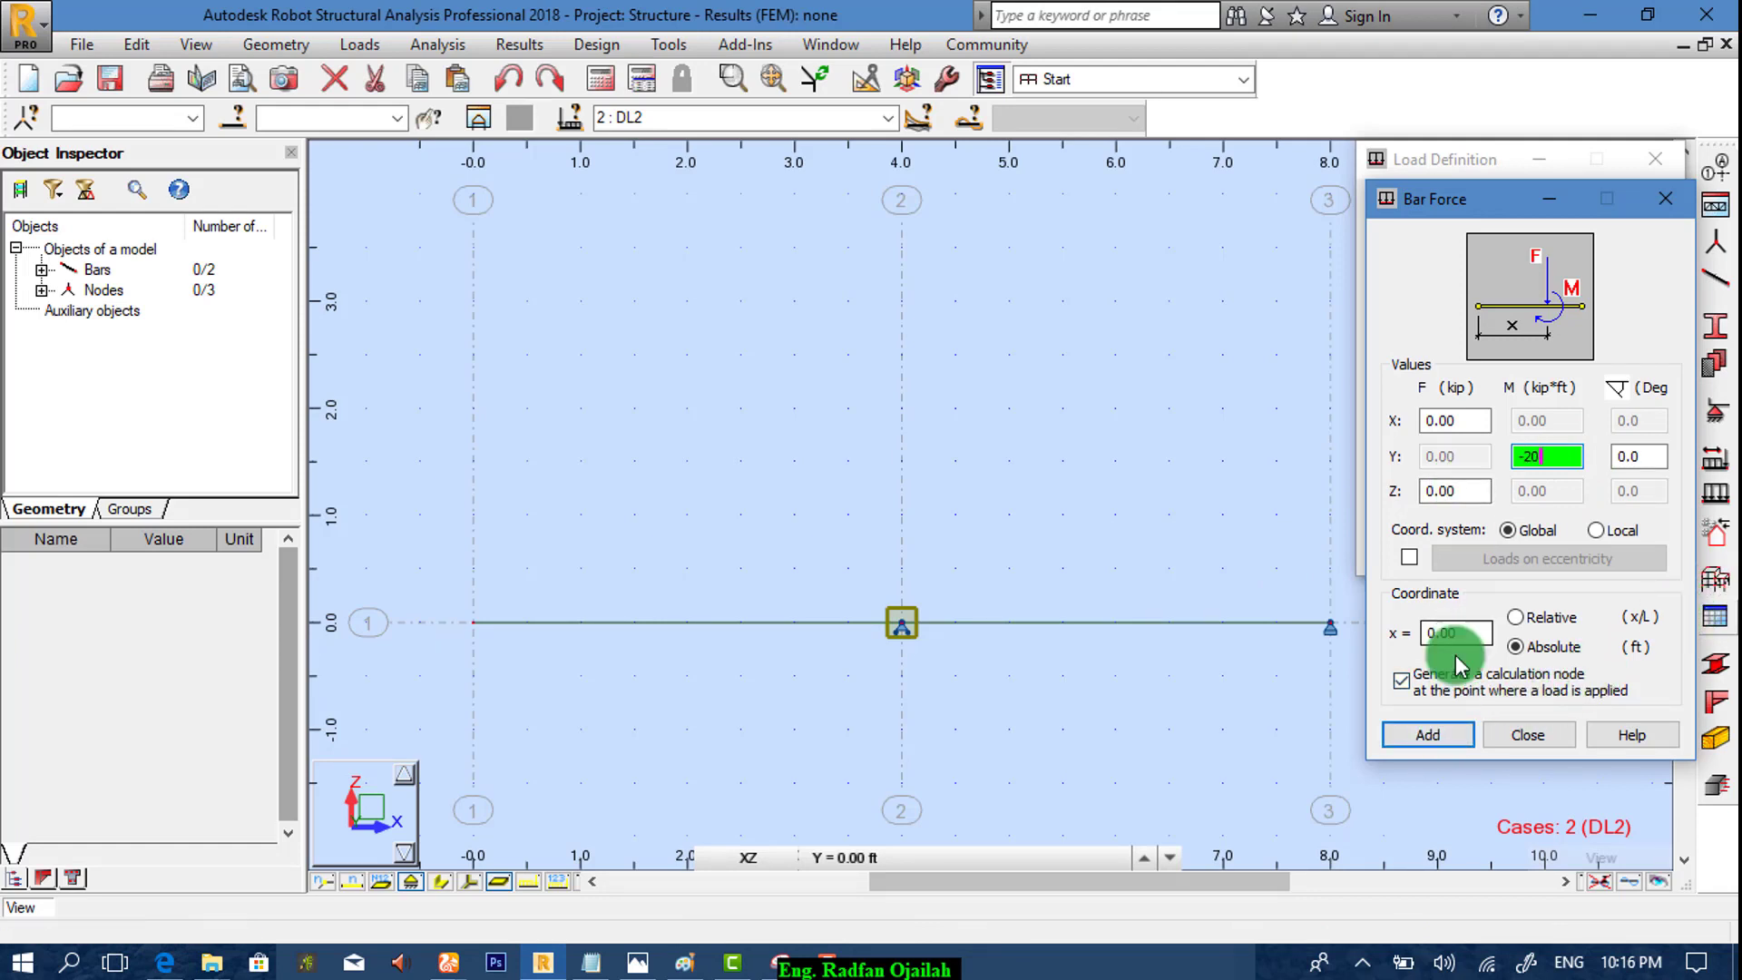
{"action": "left_click", "coordinate": [1427, 733]}
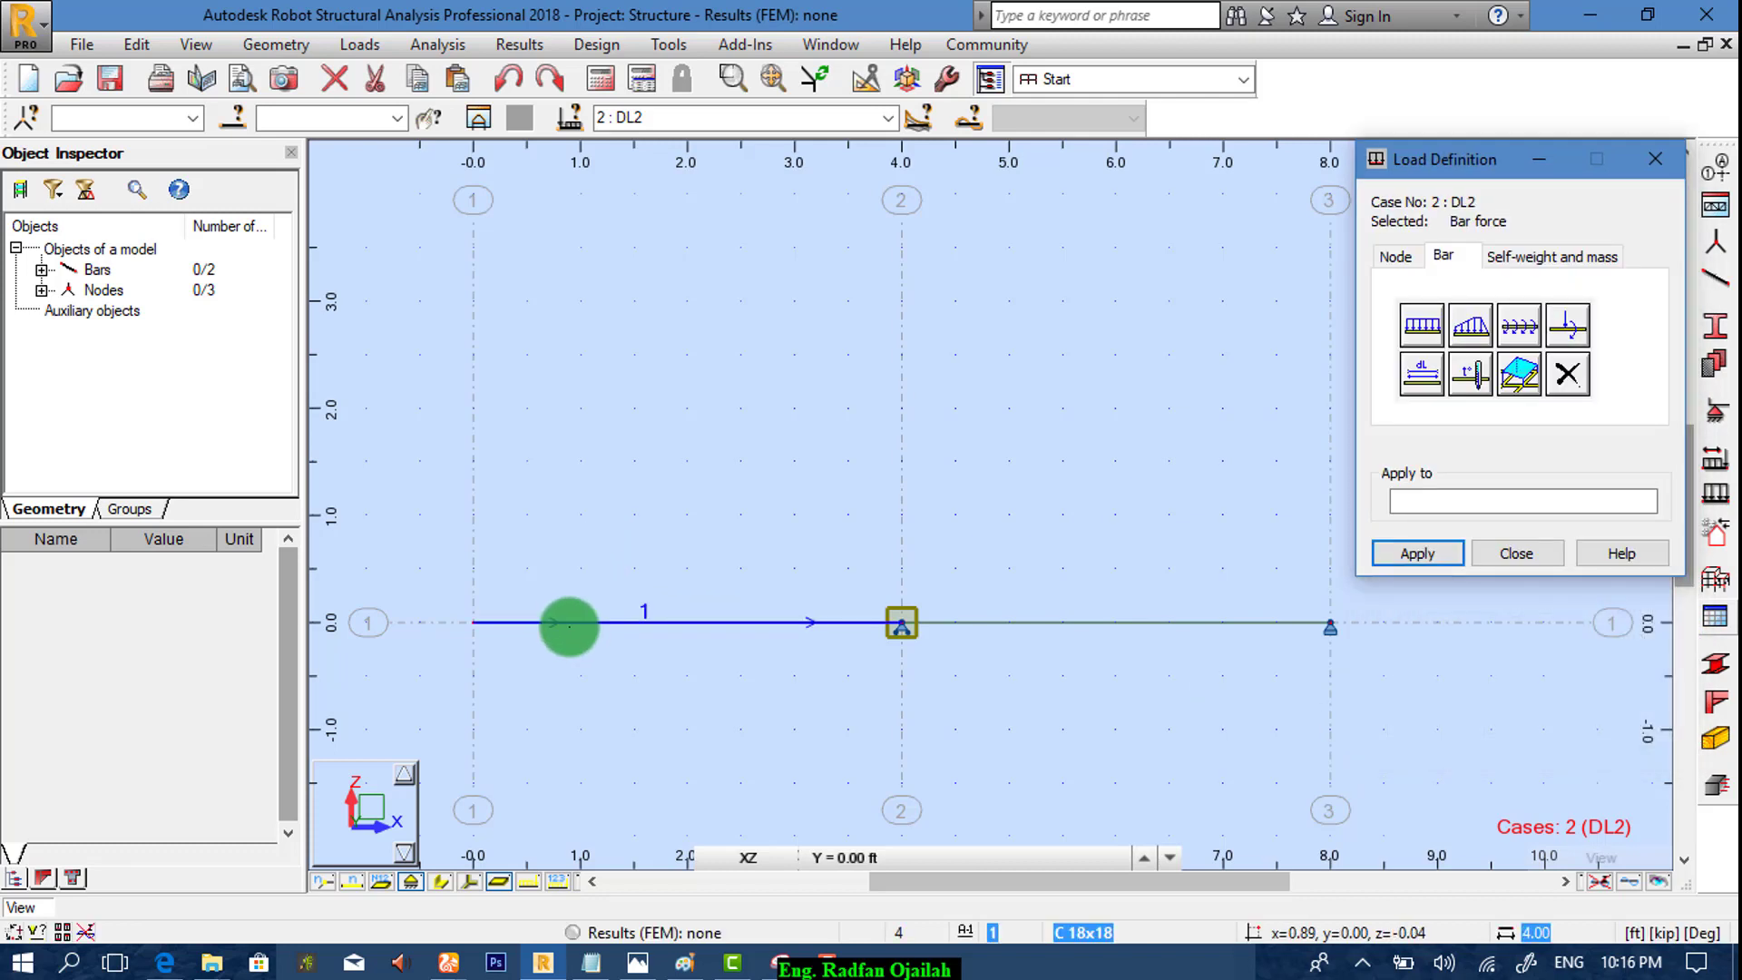
{"action": "left_click", "coordinate": [569, 627]}
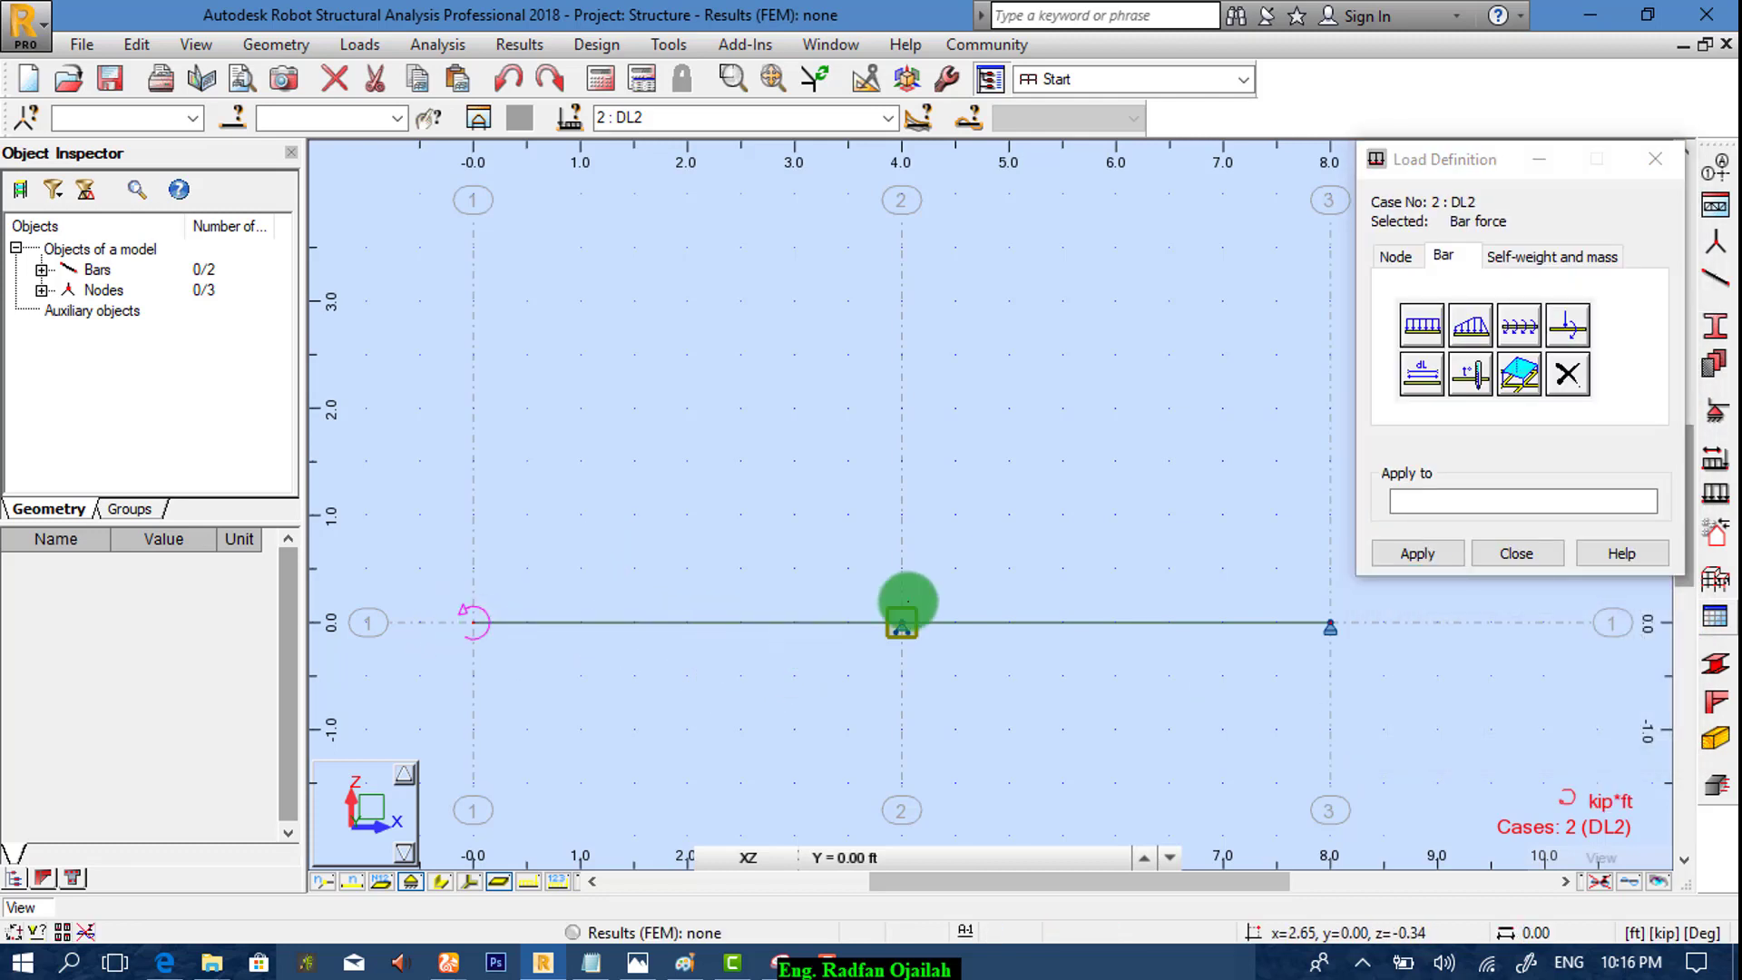
Step: Define a bar force of Z = -15 kips with zero moment at x = 0 and apply it to bar 1
{"action": "left_click", "coordinate": [1568, 324]}
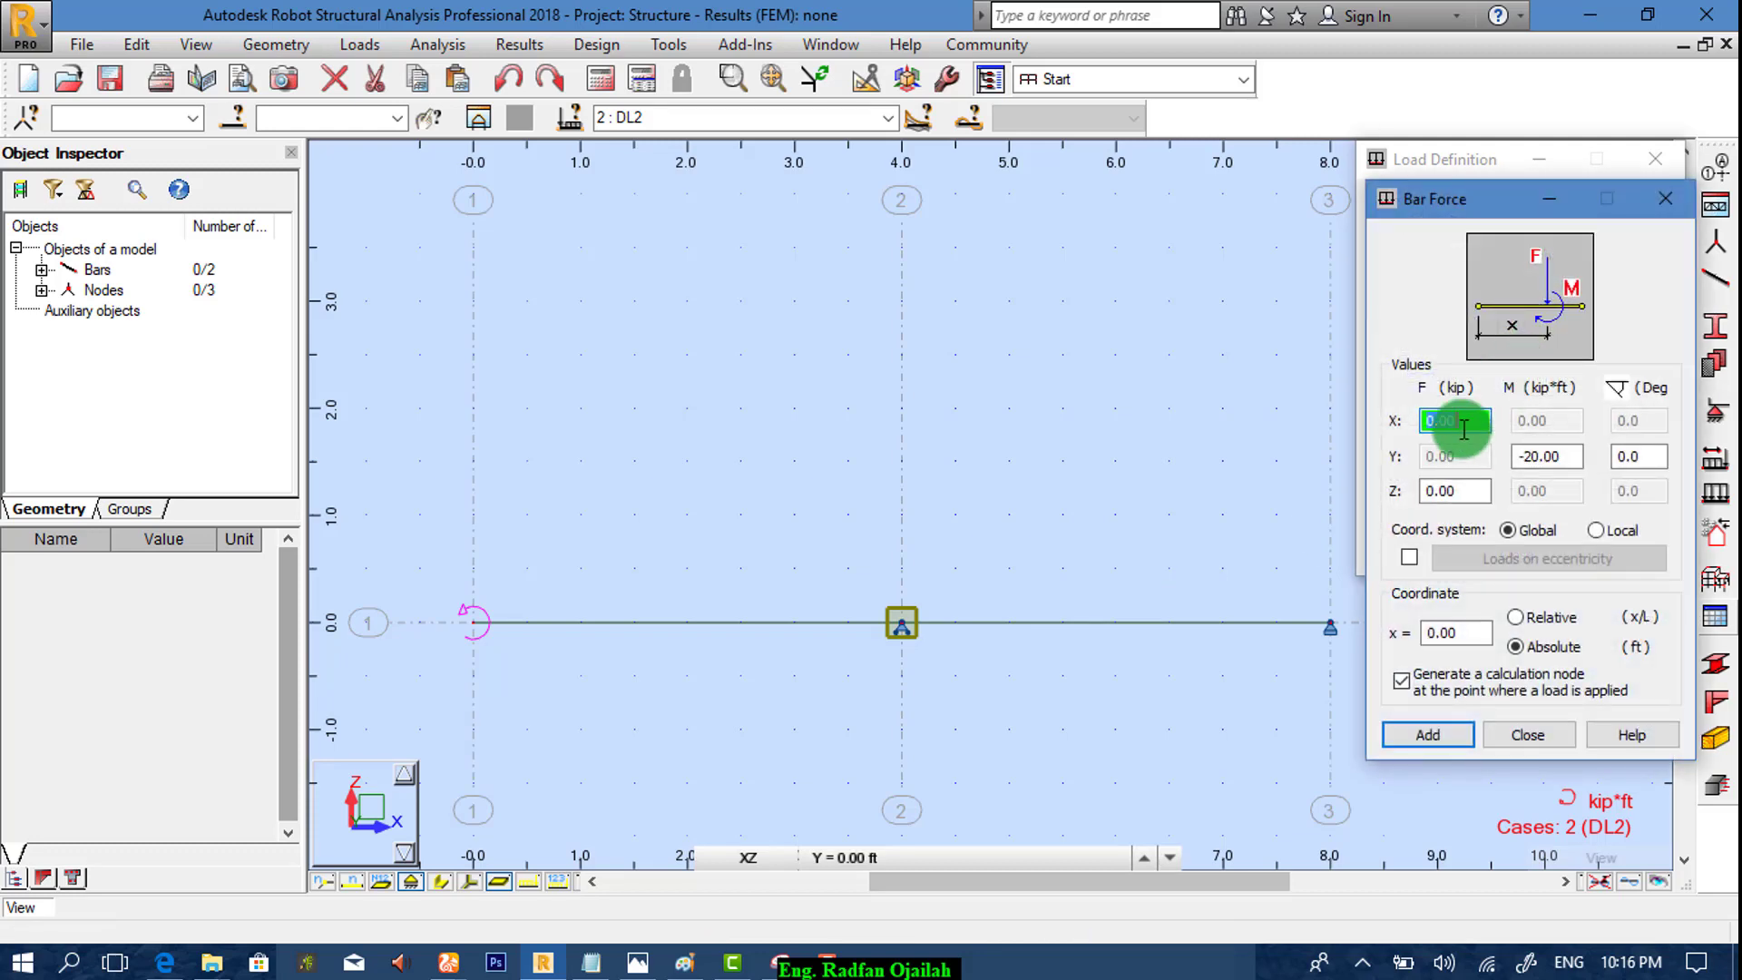
{"action": "left_click", "coordinate": [1462, 490]}
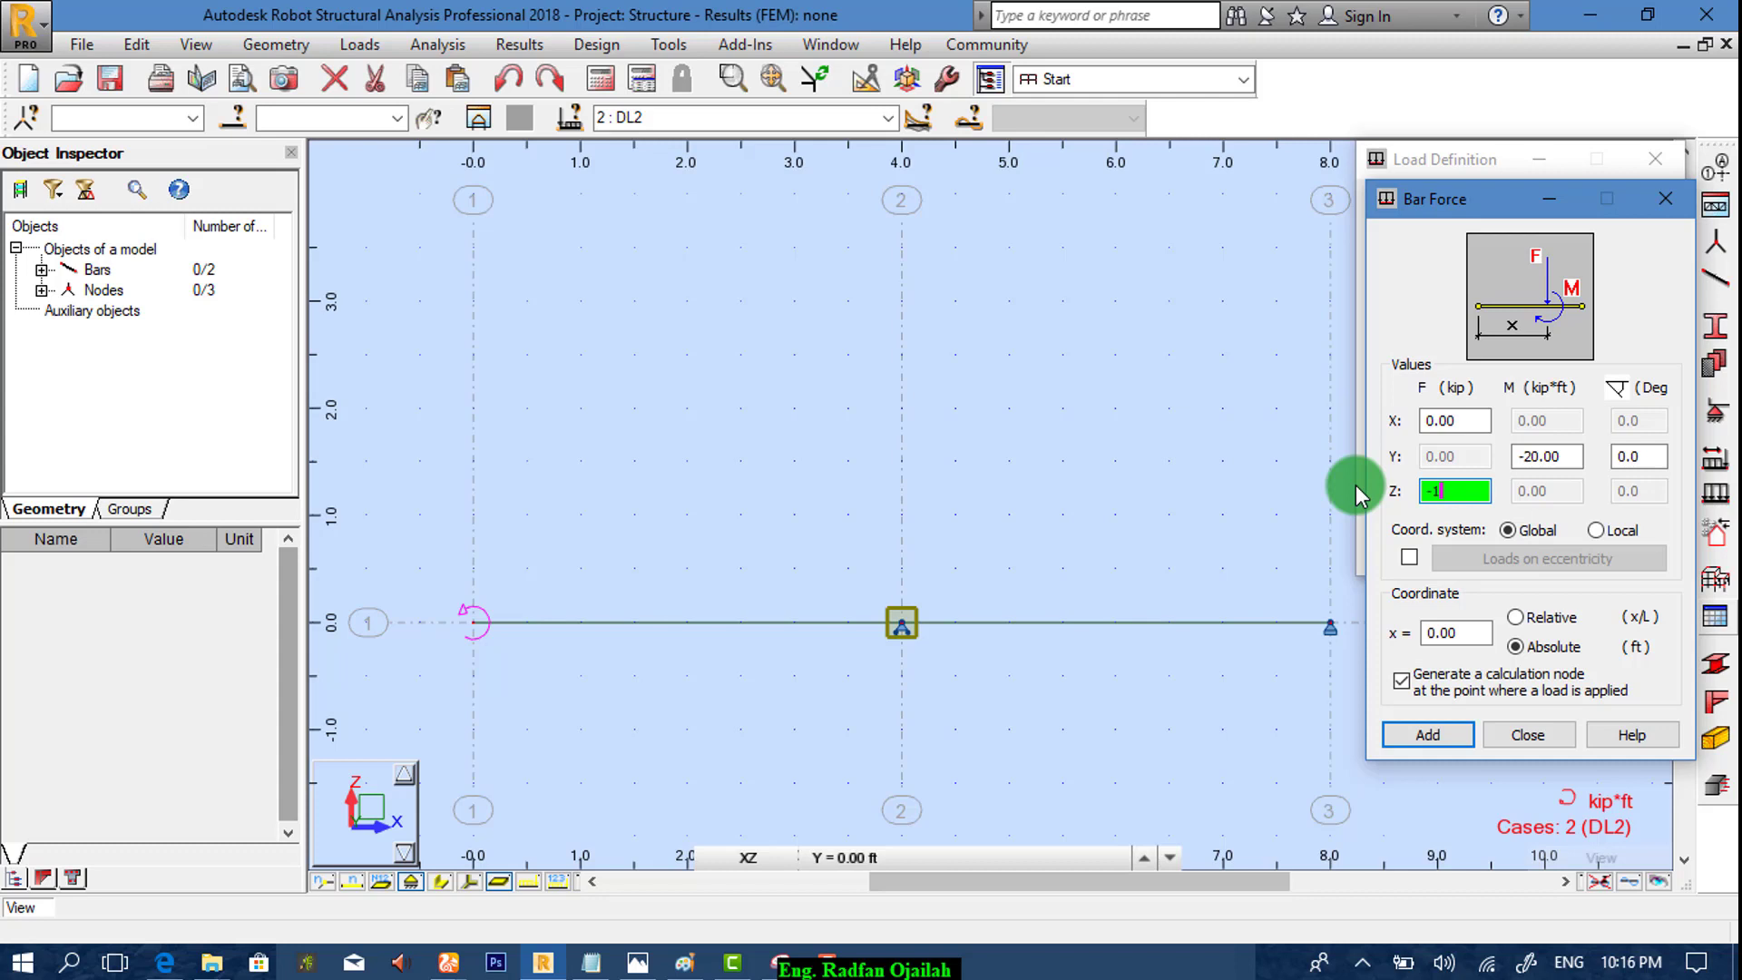
{"action": "type", "text": "-15"}
{"action": "double_click", "coordinate": [1553, 455]}
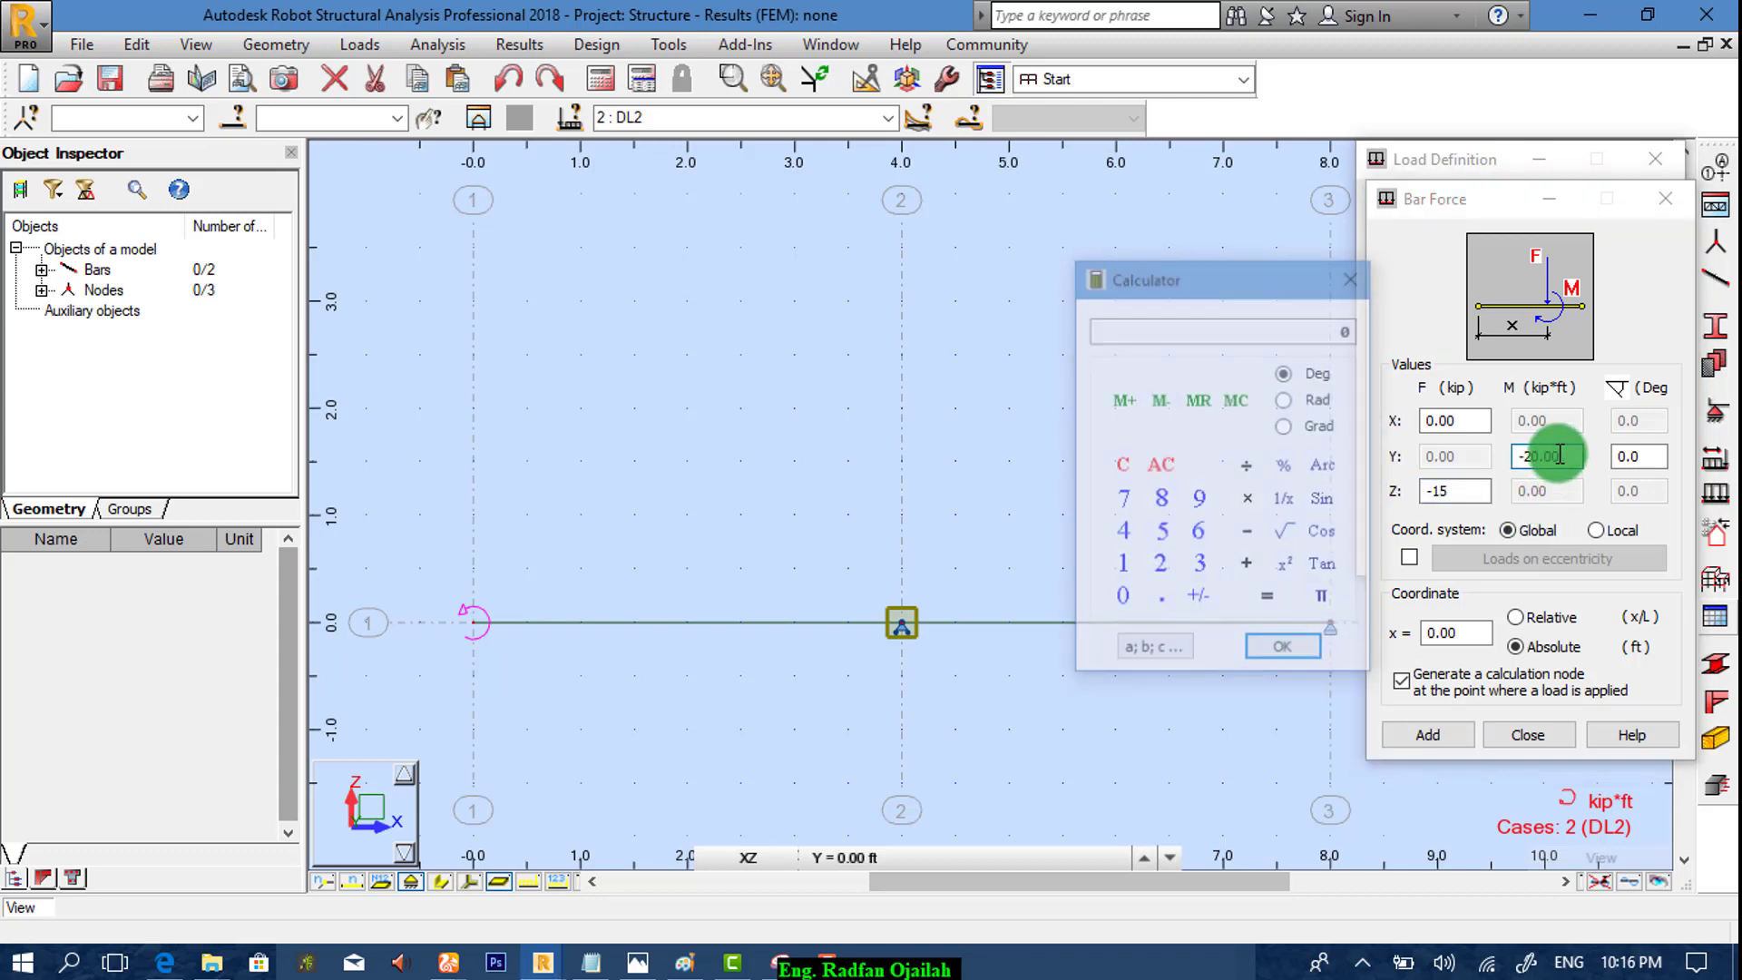
{"action": "left_click", "coordinate": [1284, 655]}
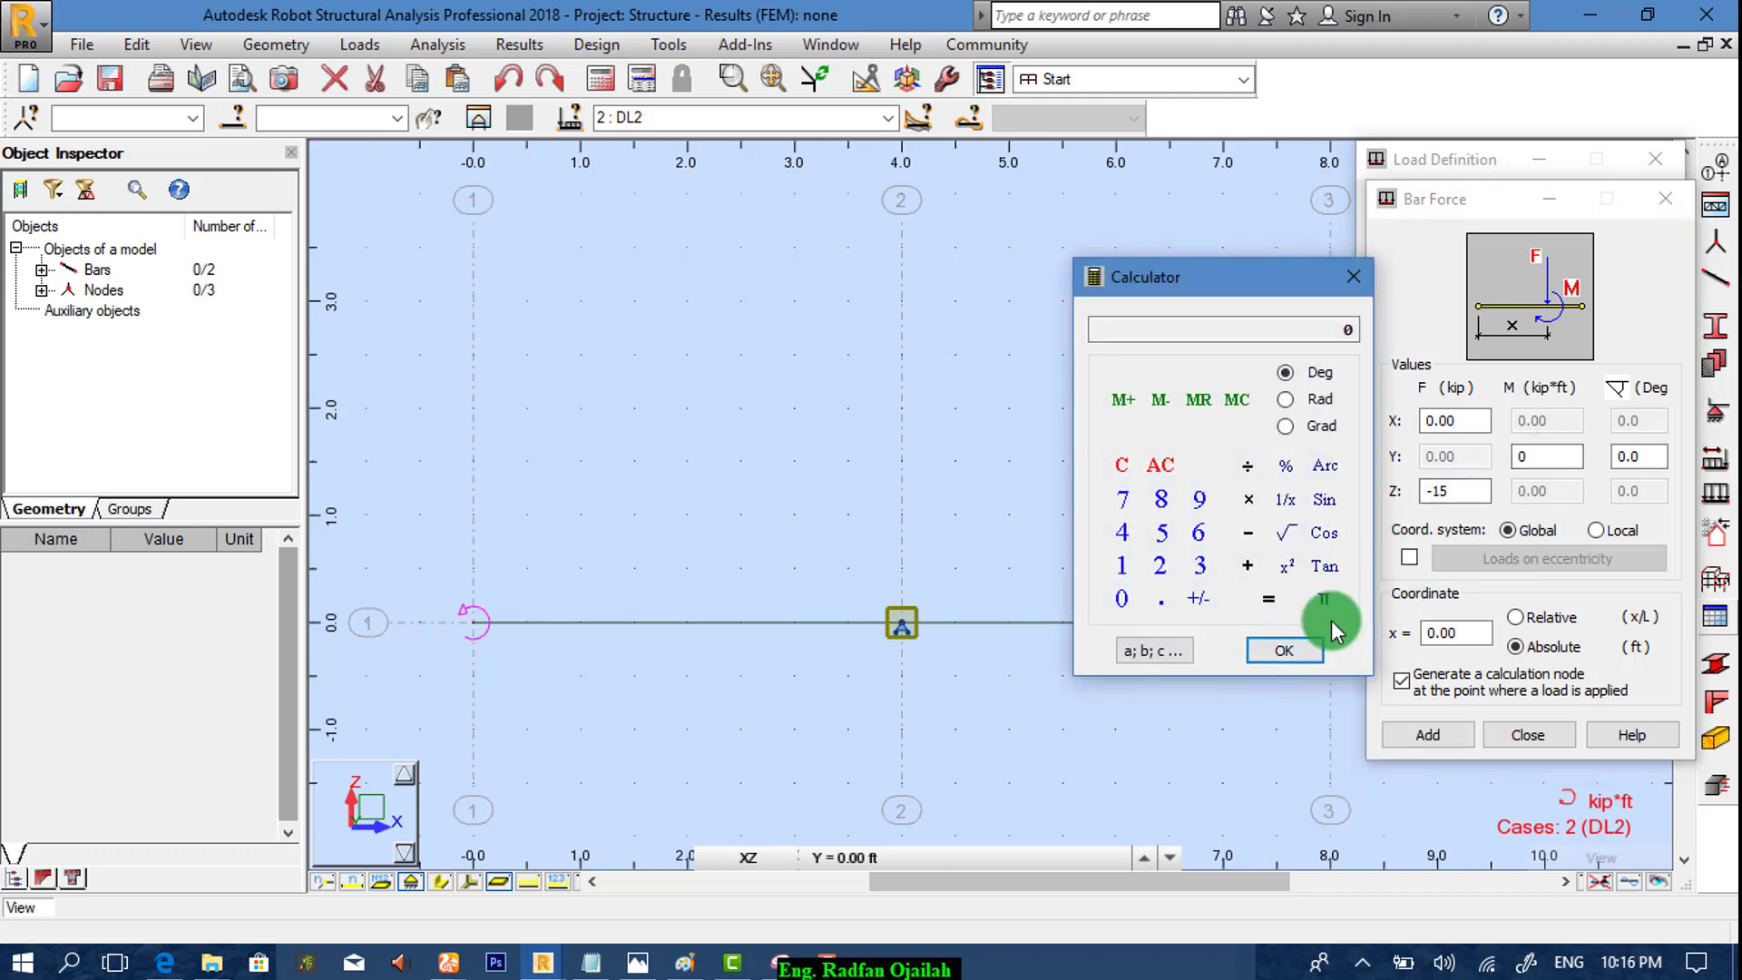
{"action": "left_click", "coordinate": [1343, 323]}
{"action": "left_click", "coordinate": [1357, 277]}
{"action": "left_click", "coordinate": [1481, 461]}
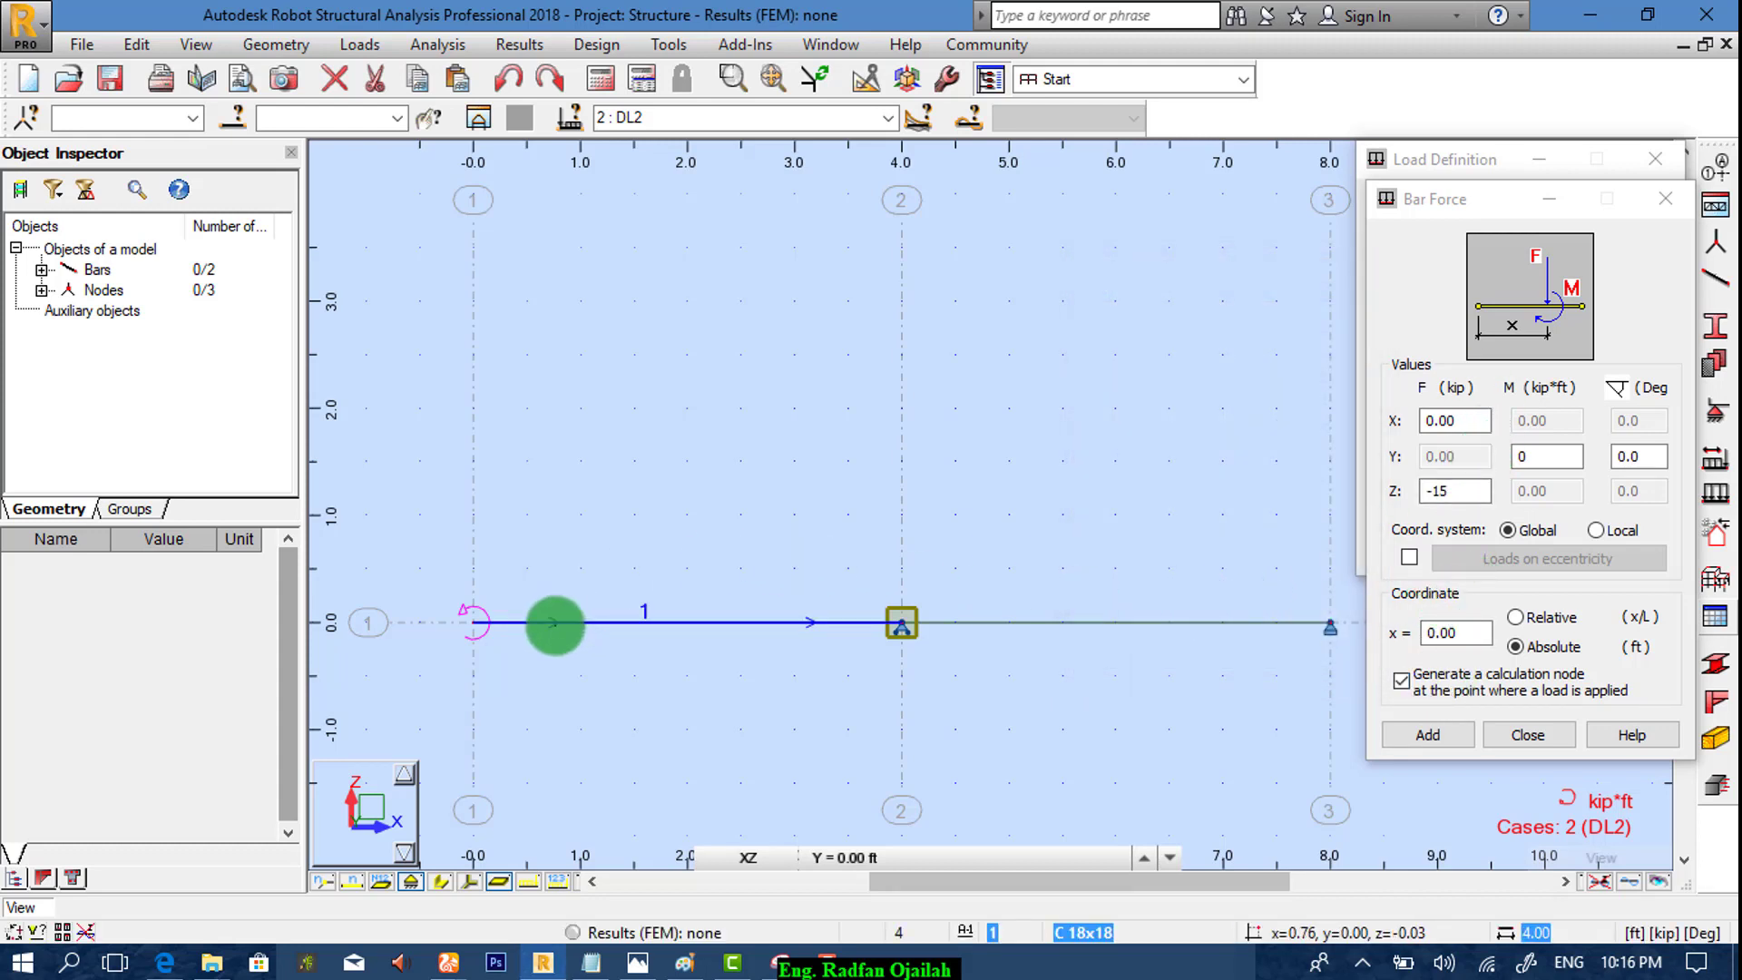
{"action": "left_click", "coordinate": [1430, 732]}
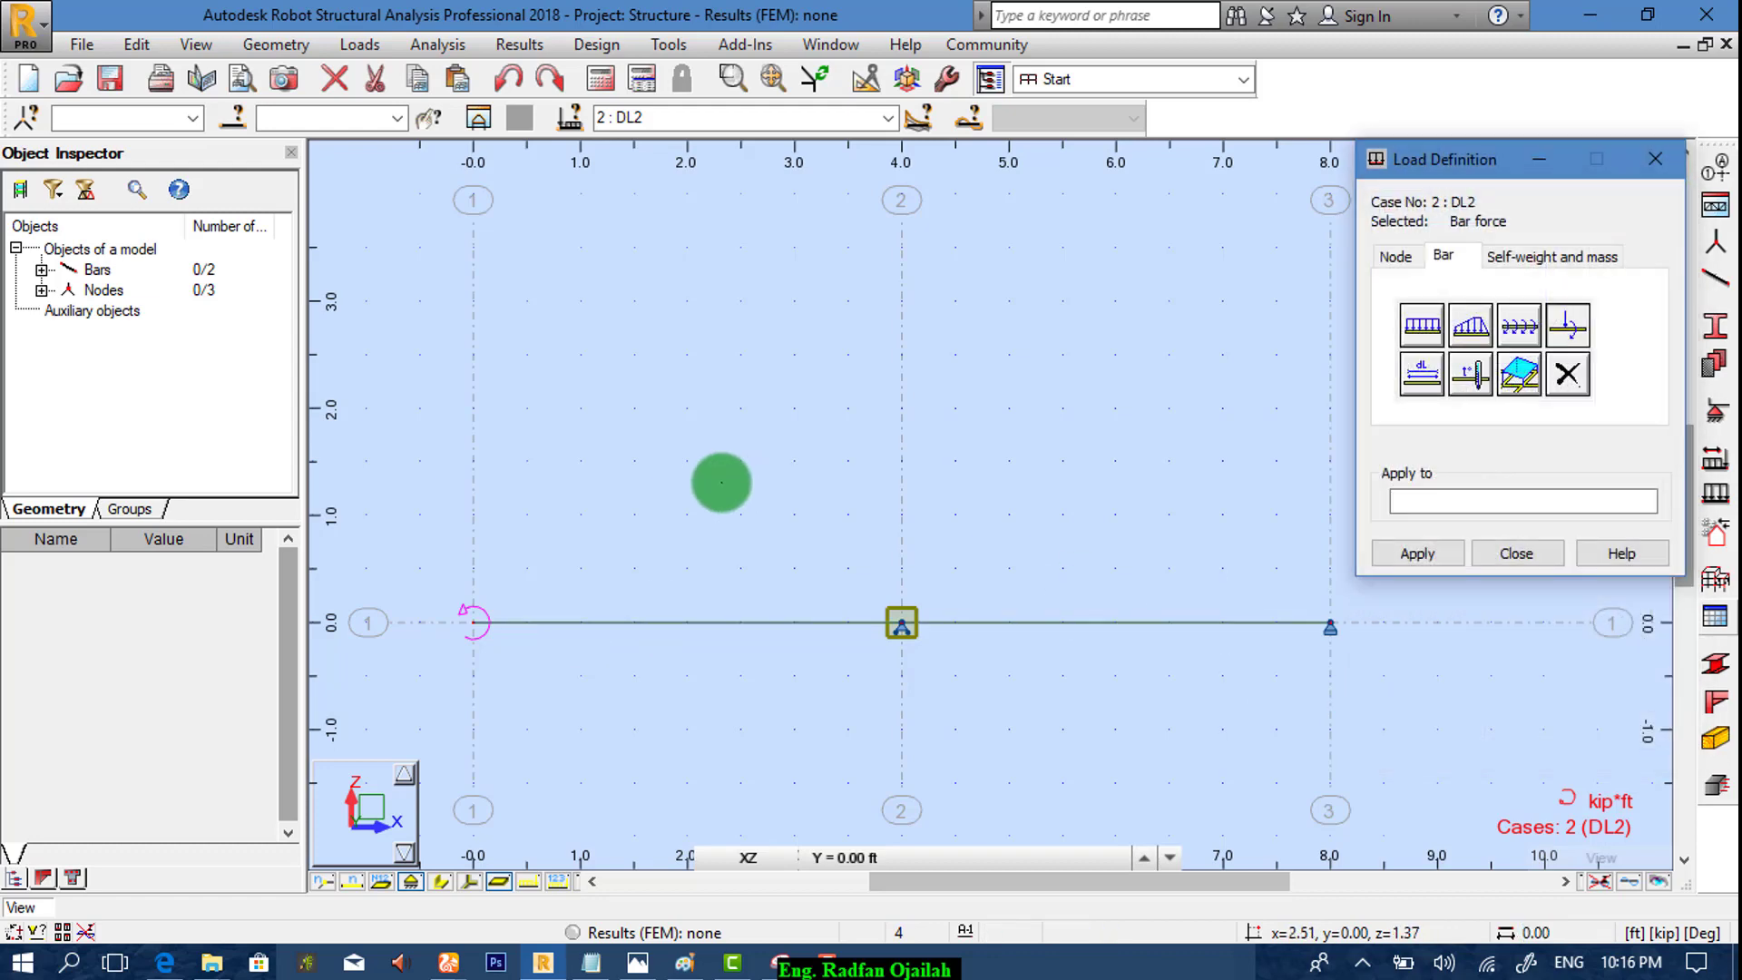
{"action": "left_click", "coordinate": [650, 622]}
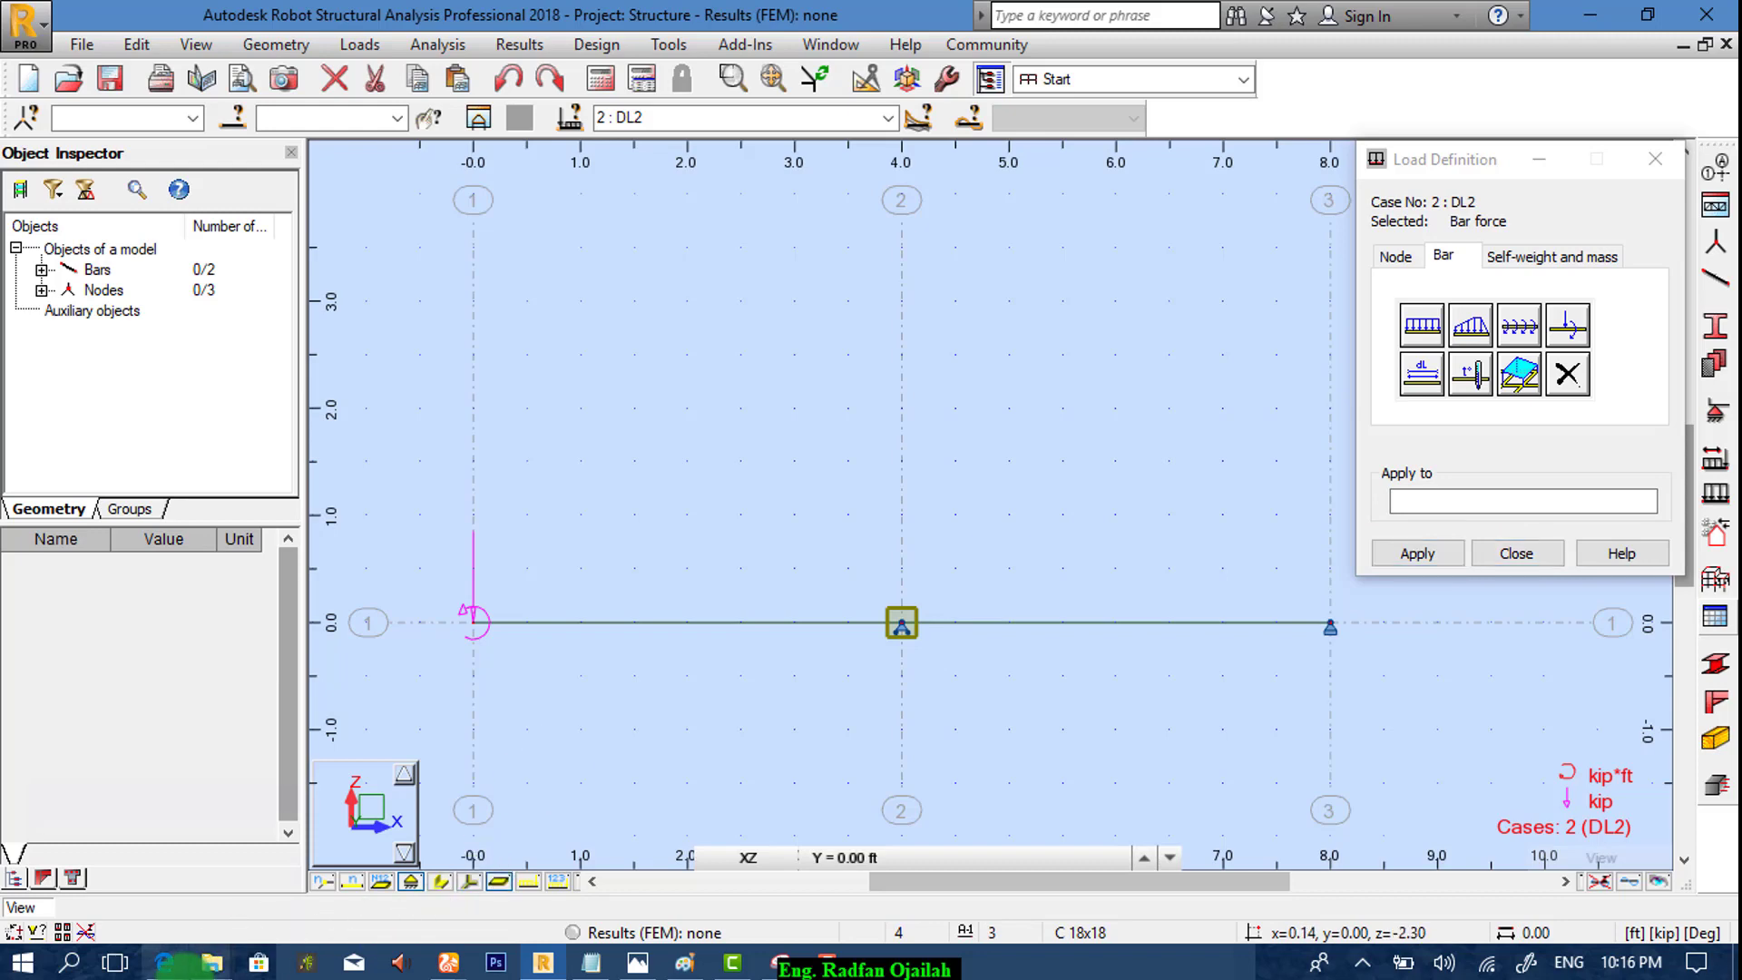
Step: Apply a Z = -6 kip/ft uniform load to bar 2 and close the Load Definition window
{"action": "left_click", "coordinate": [182, 968]}
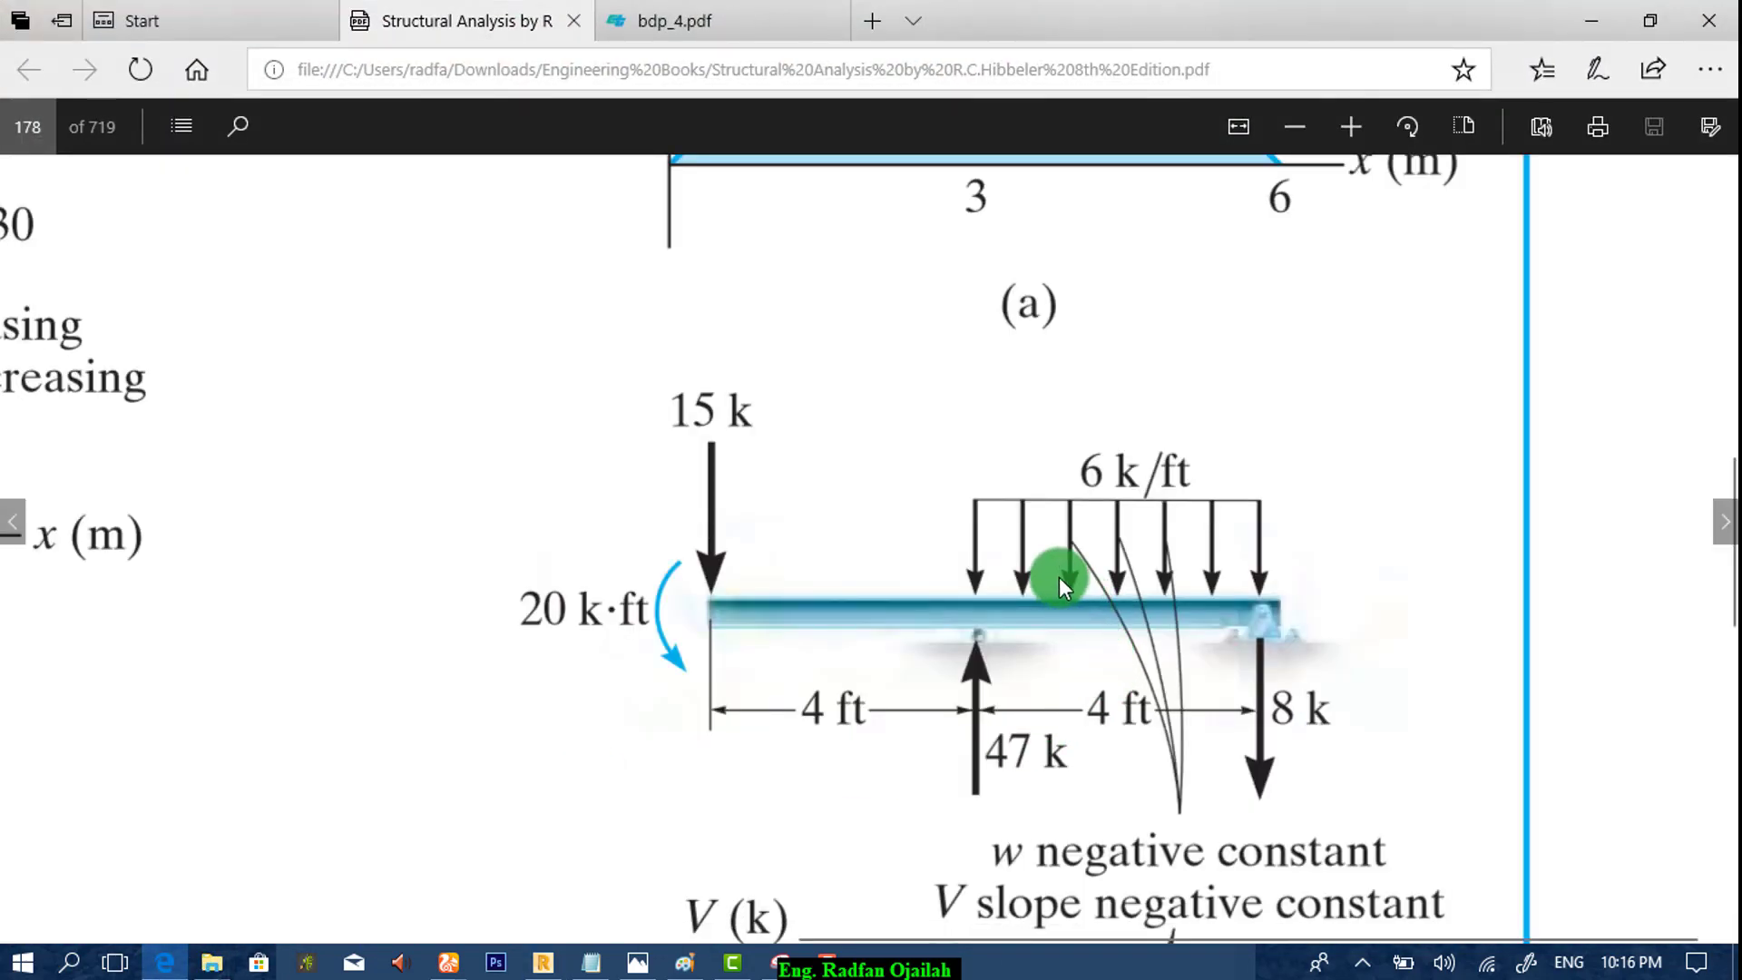
{"action": "left_click", "coordinate": [1591, 20]}
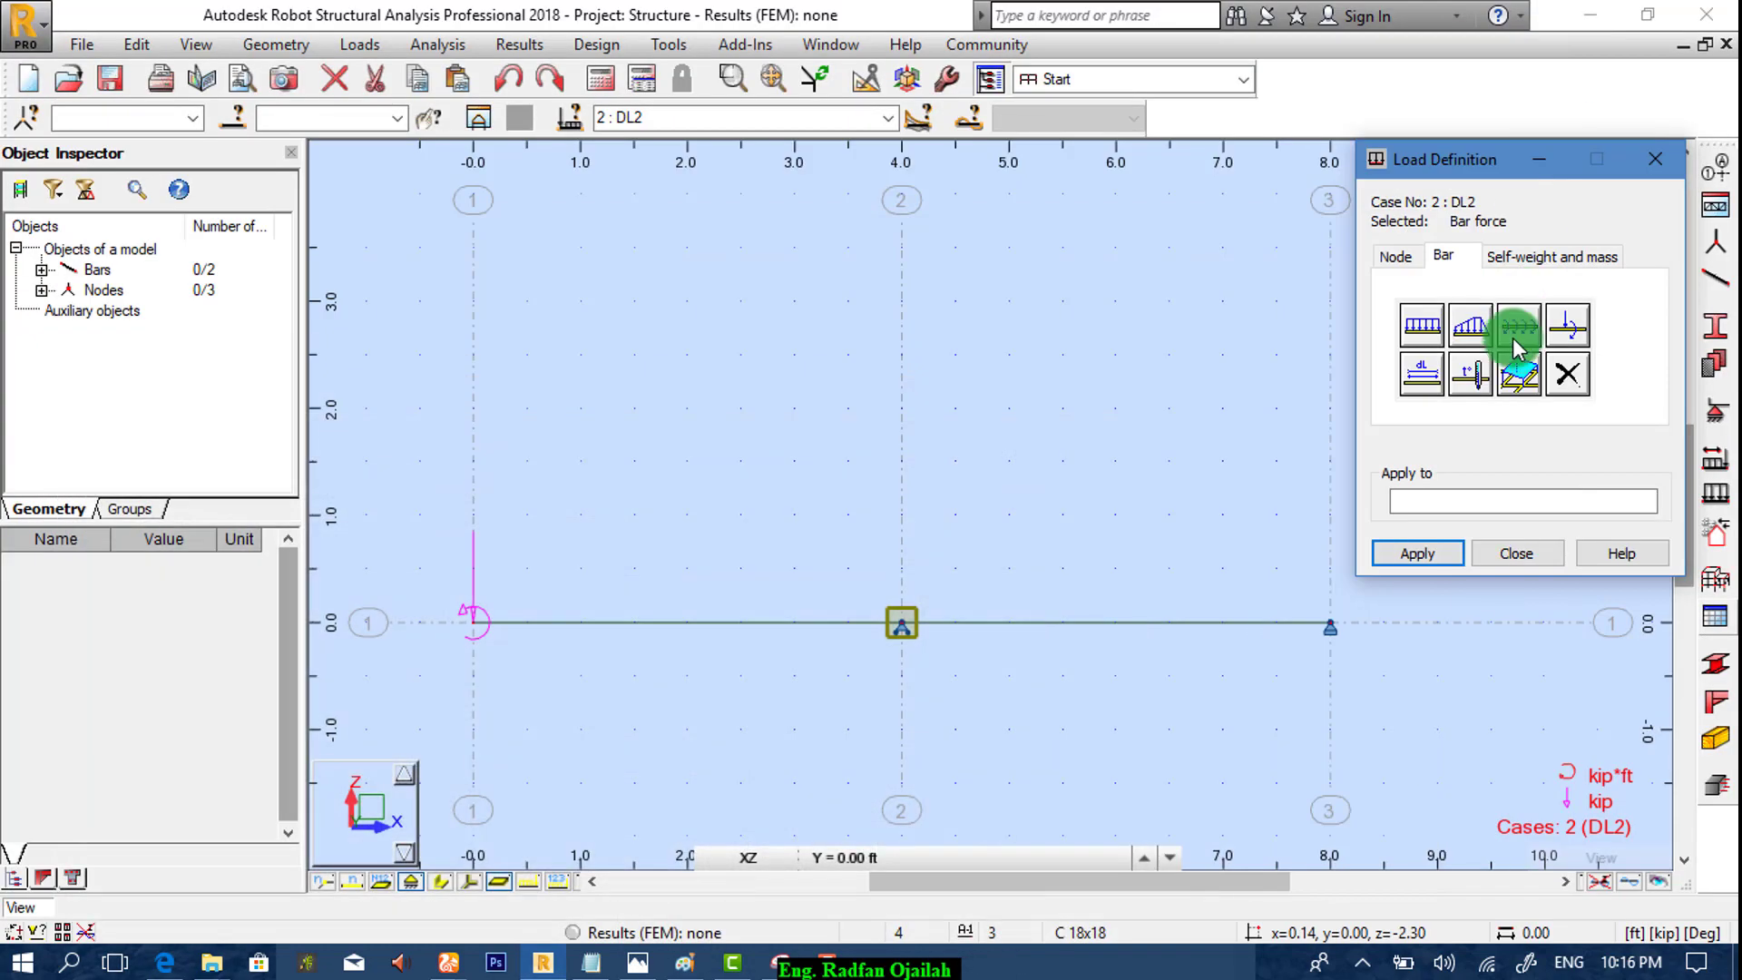
{"action": "left_click", "coordinate": [1570, 329]}
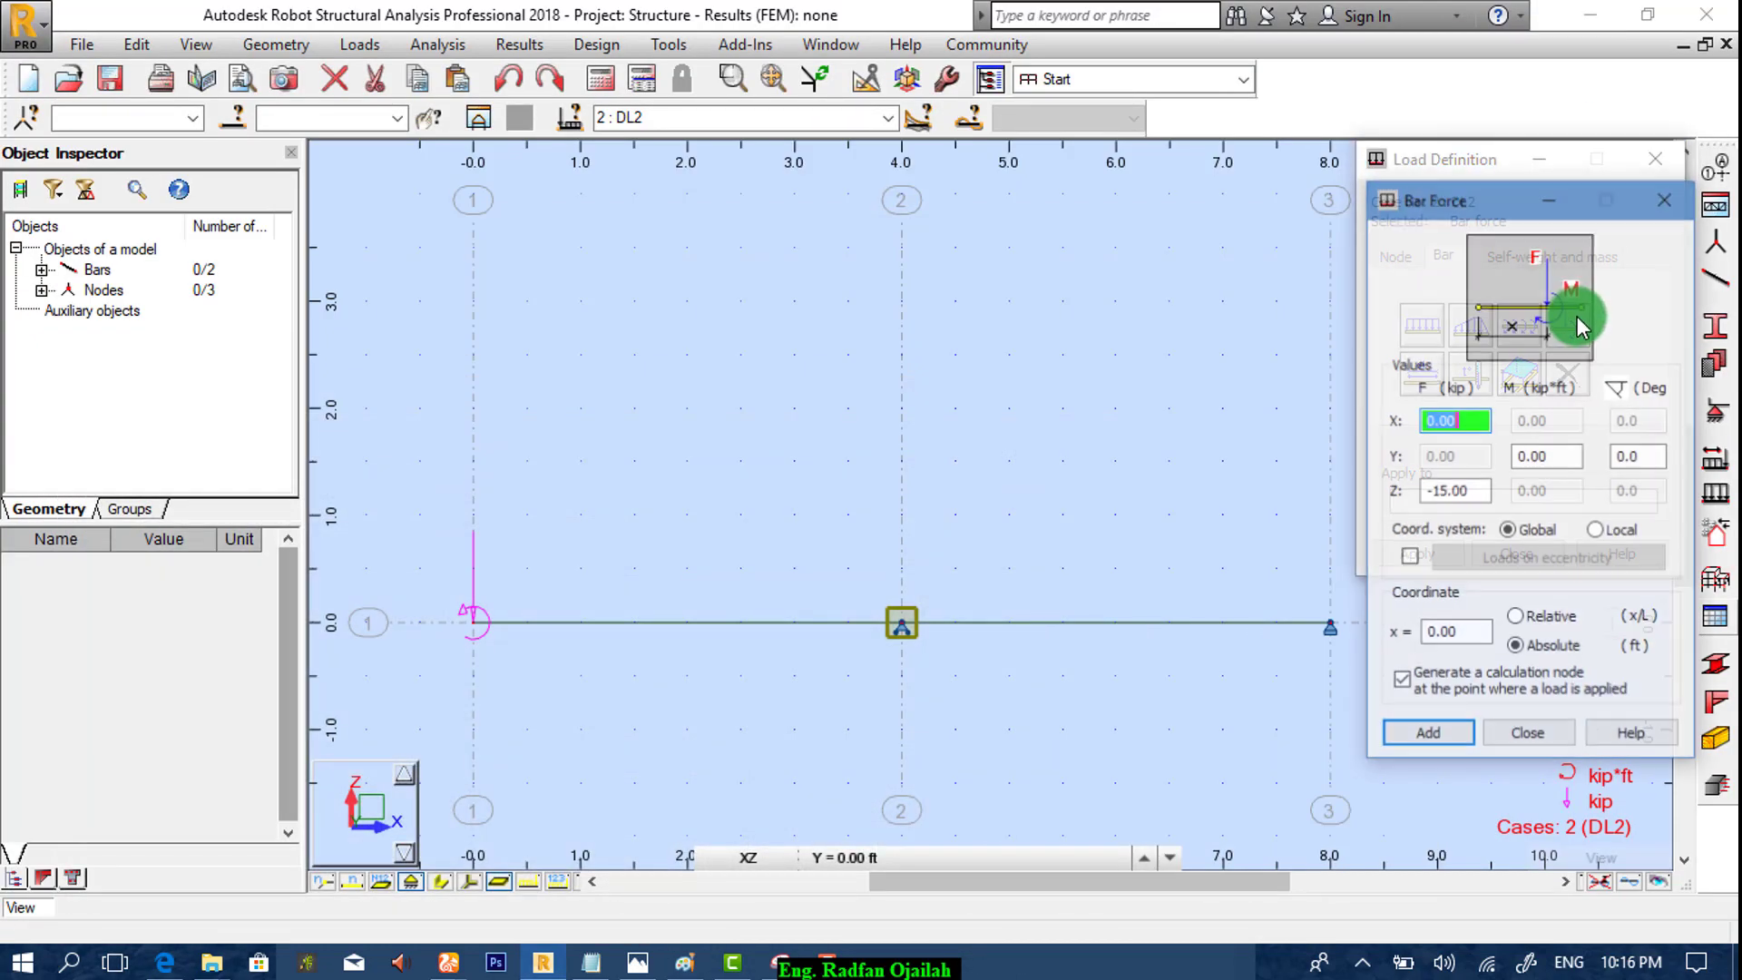
{"action": "left_click", "coordinate": [1525, 739]}
{"action": "left_click", "coordinate": [1423, 327]}
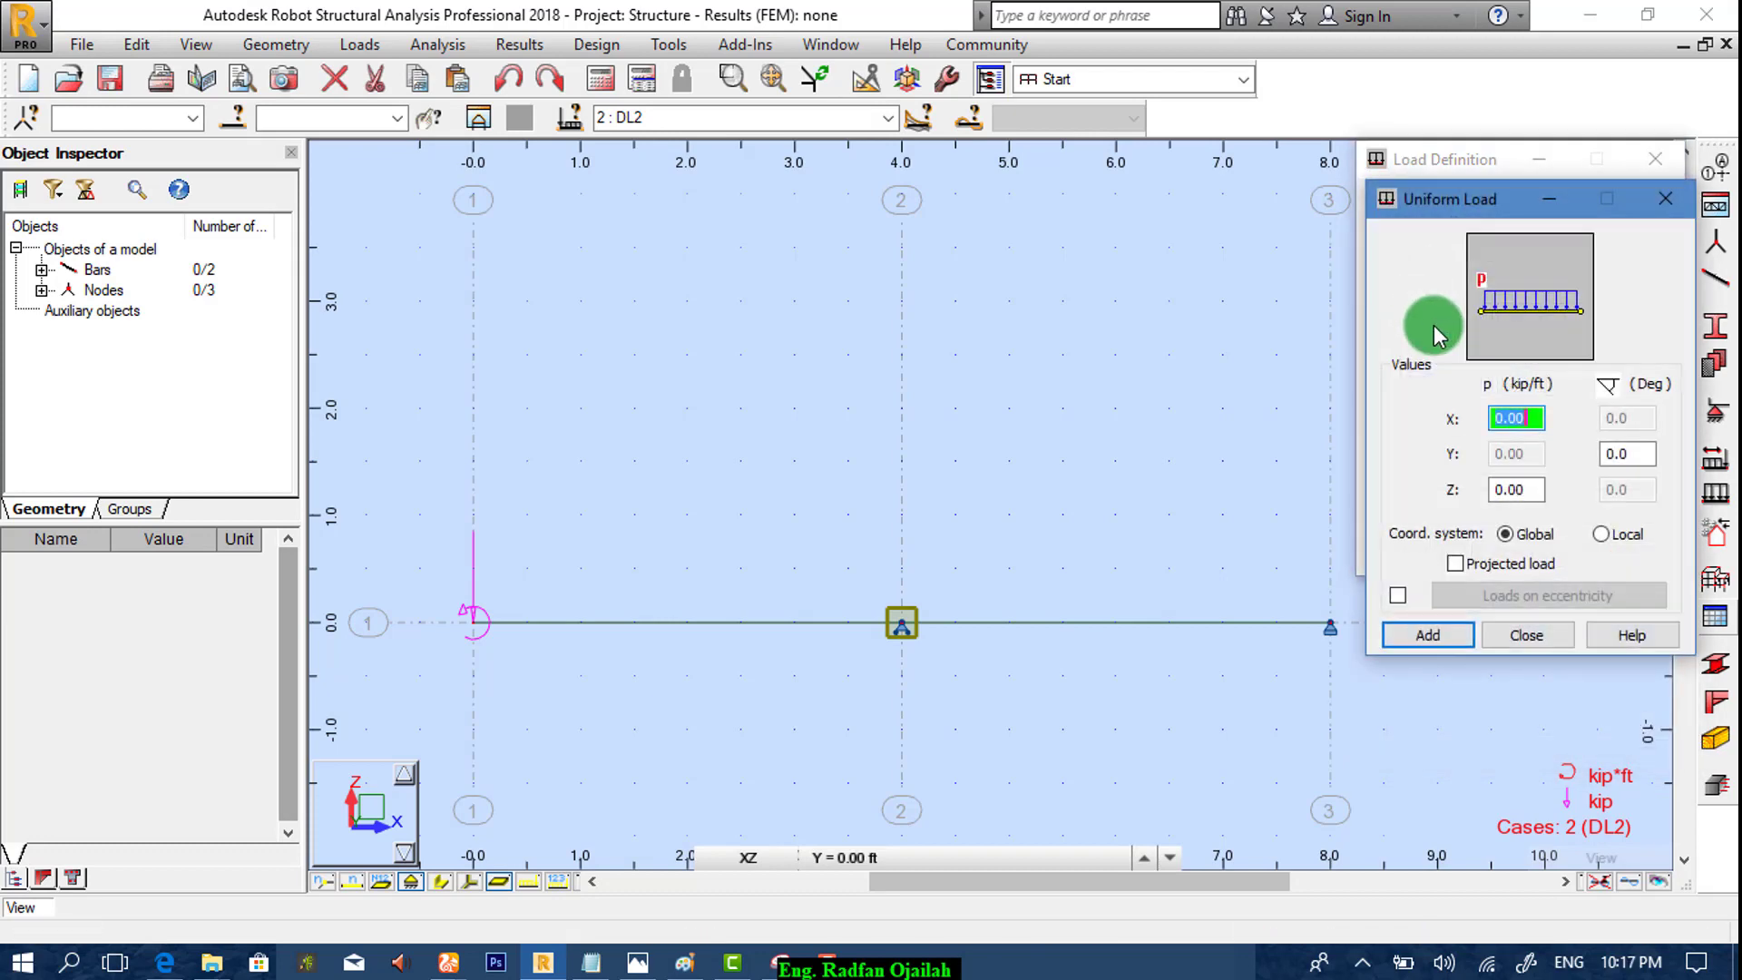
{"action": "left_click_drag", "start_coordinate": [1537, 484], "coordinate": [1454, 486]}
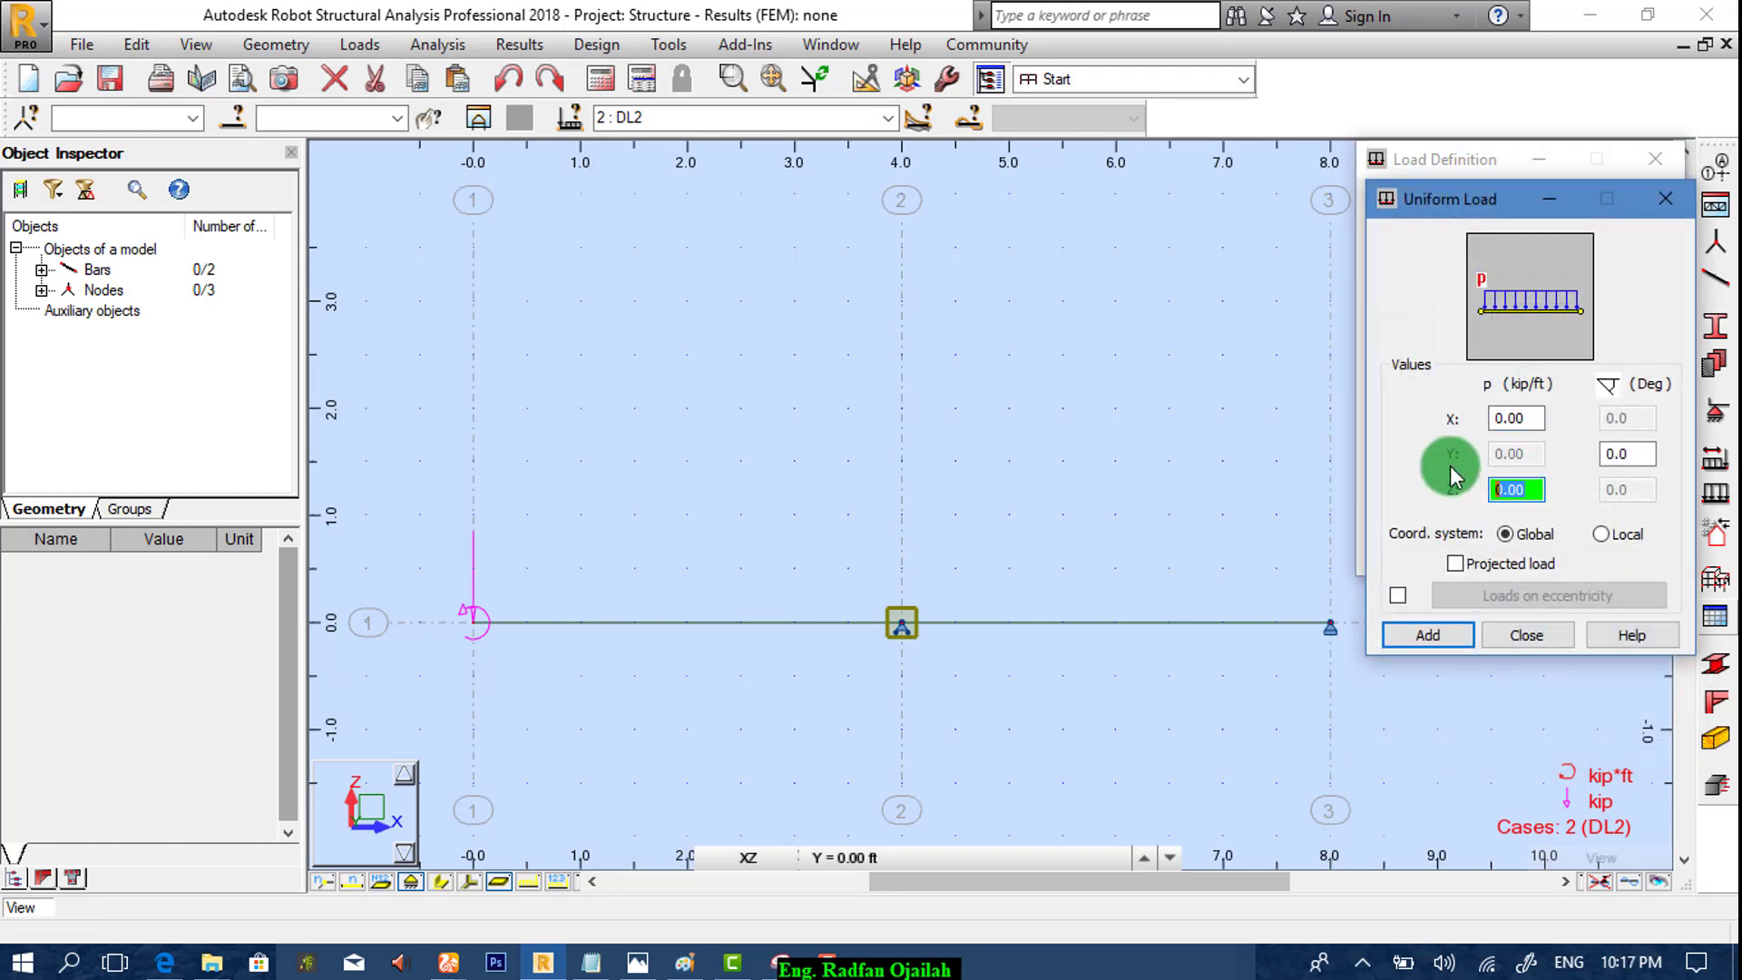
{"action": "key", "text": "BackSpace"}
{"action": "type", "text": "-6"}
{"action": "left_click", "coordinate": [1433, 629]}
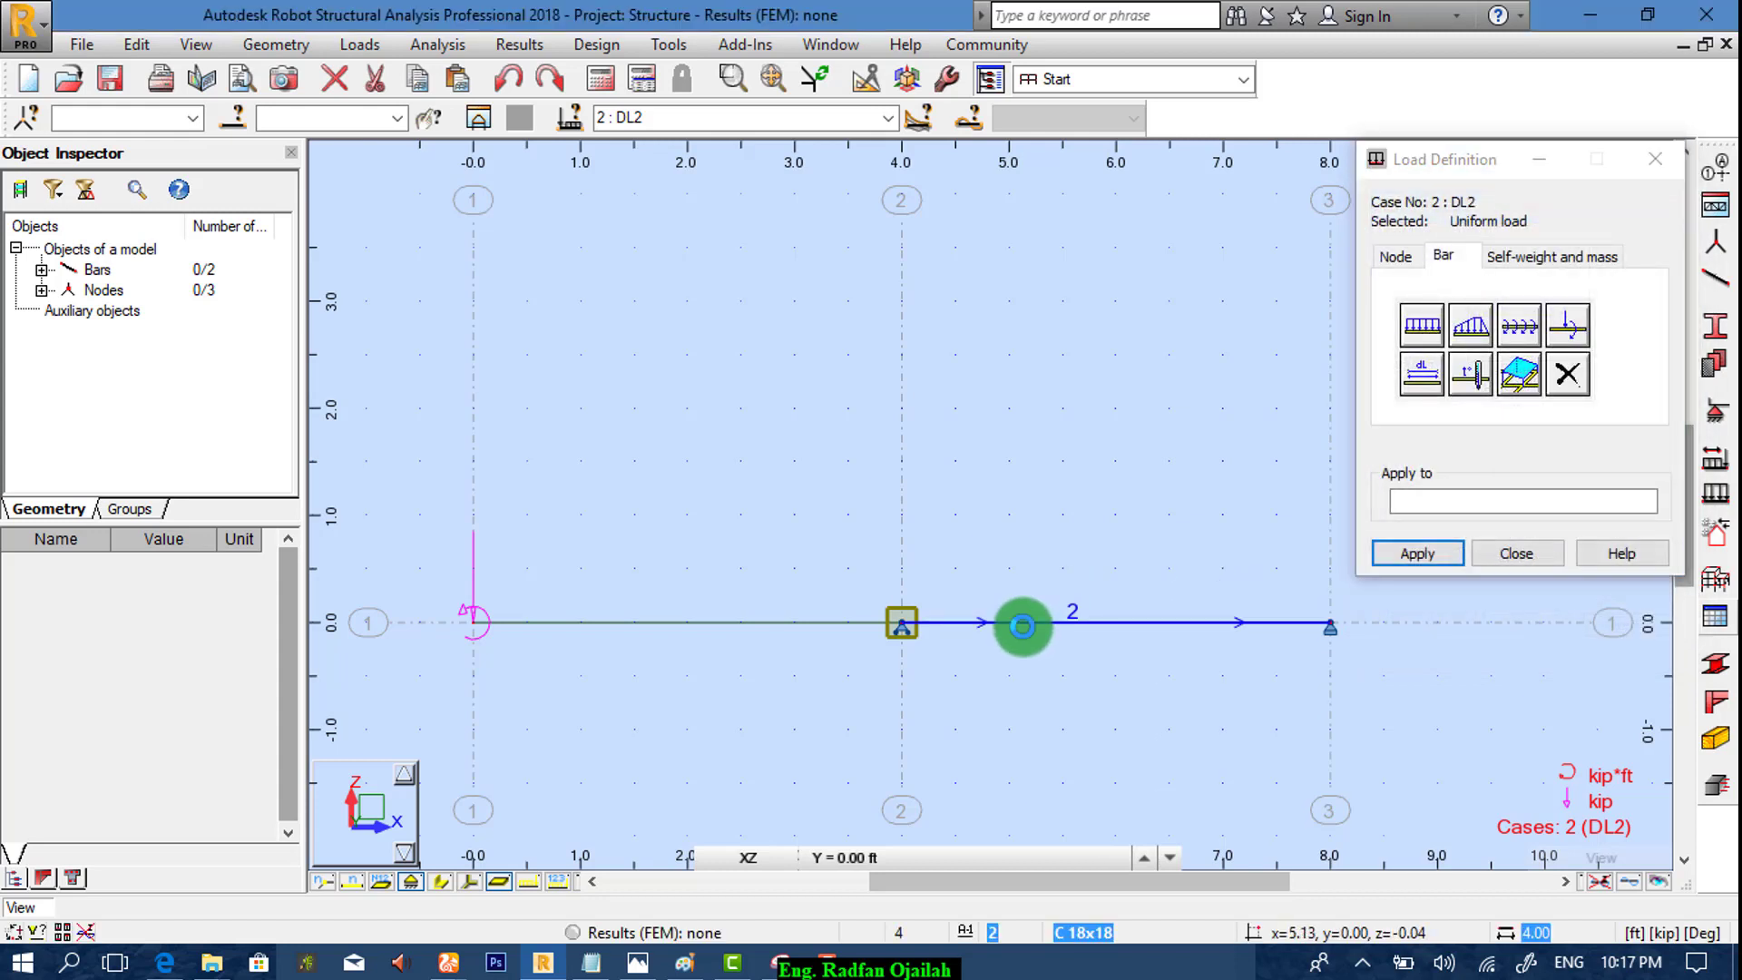
{"action": "left_click", "coordinate": [1023, 626]}
{"action": "left_click", "coordinate": [1542, 555]}
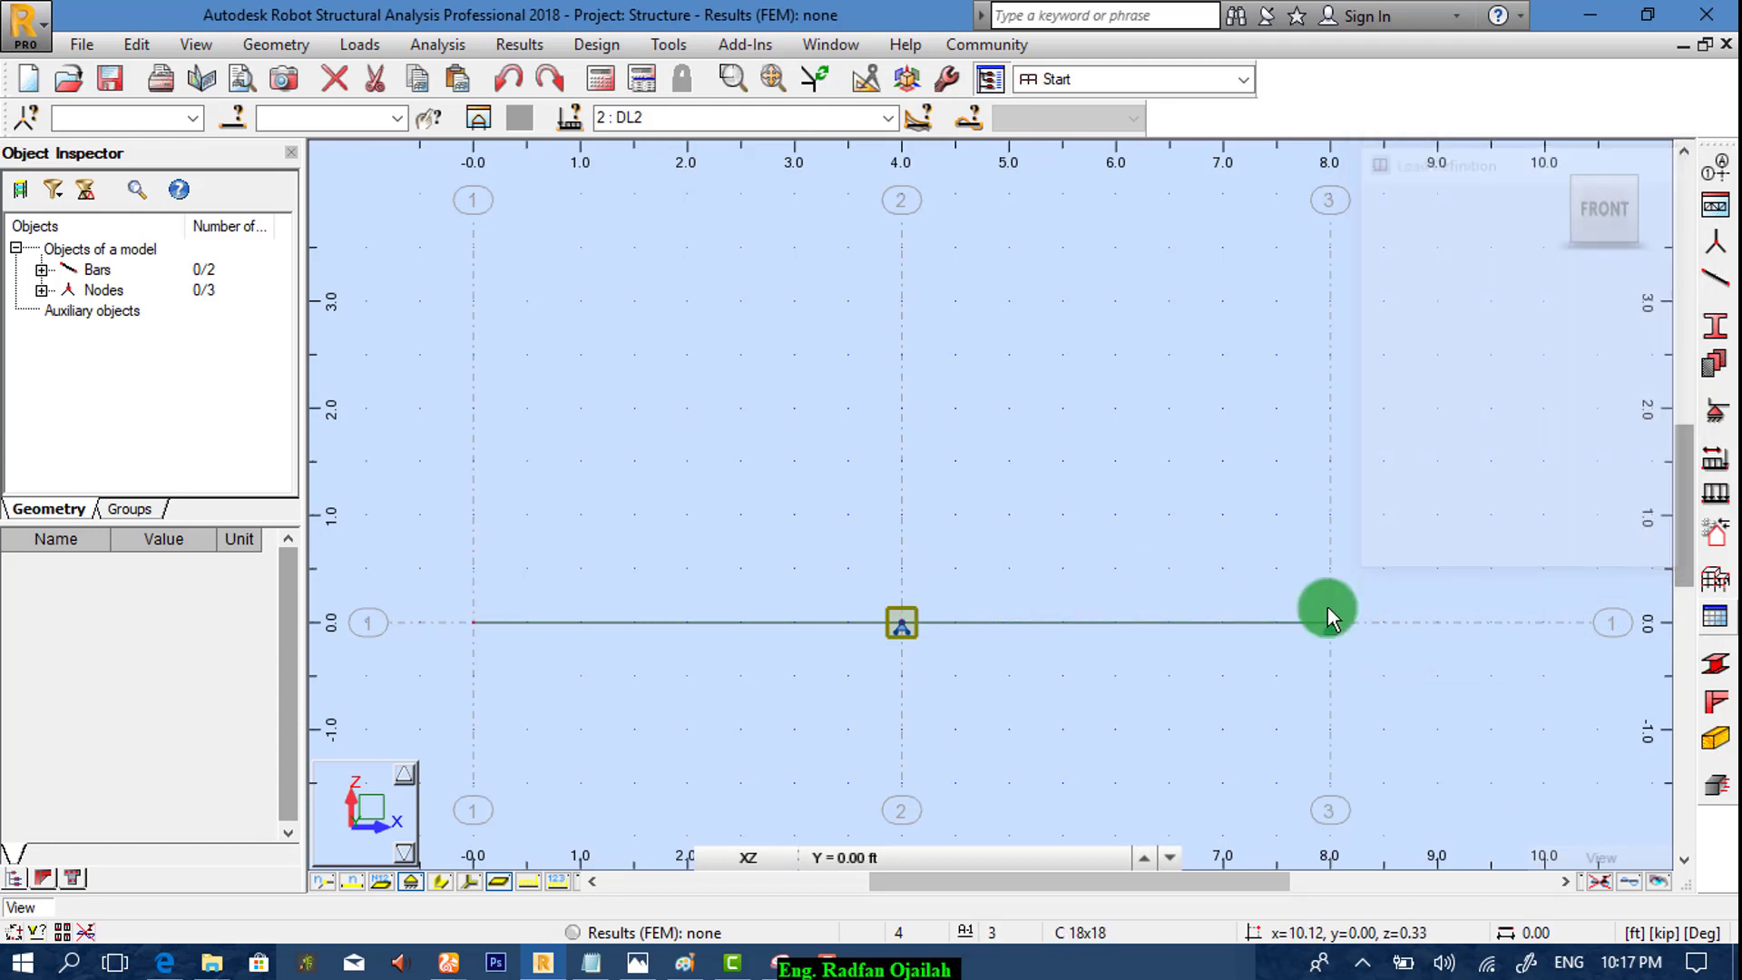
Step: Show the beam's load symbols and values, check them against the textbook, and run the calculations
{"action": "left_click", "coordinate": [527, 882]}
{"action": "left_click", "coordinate": [557, 882]}
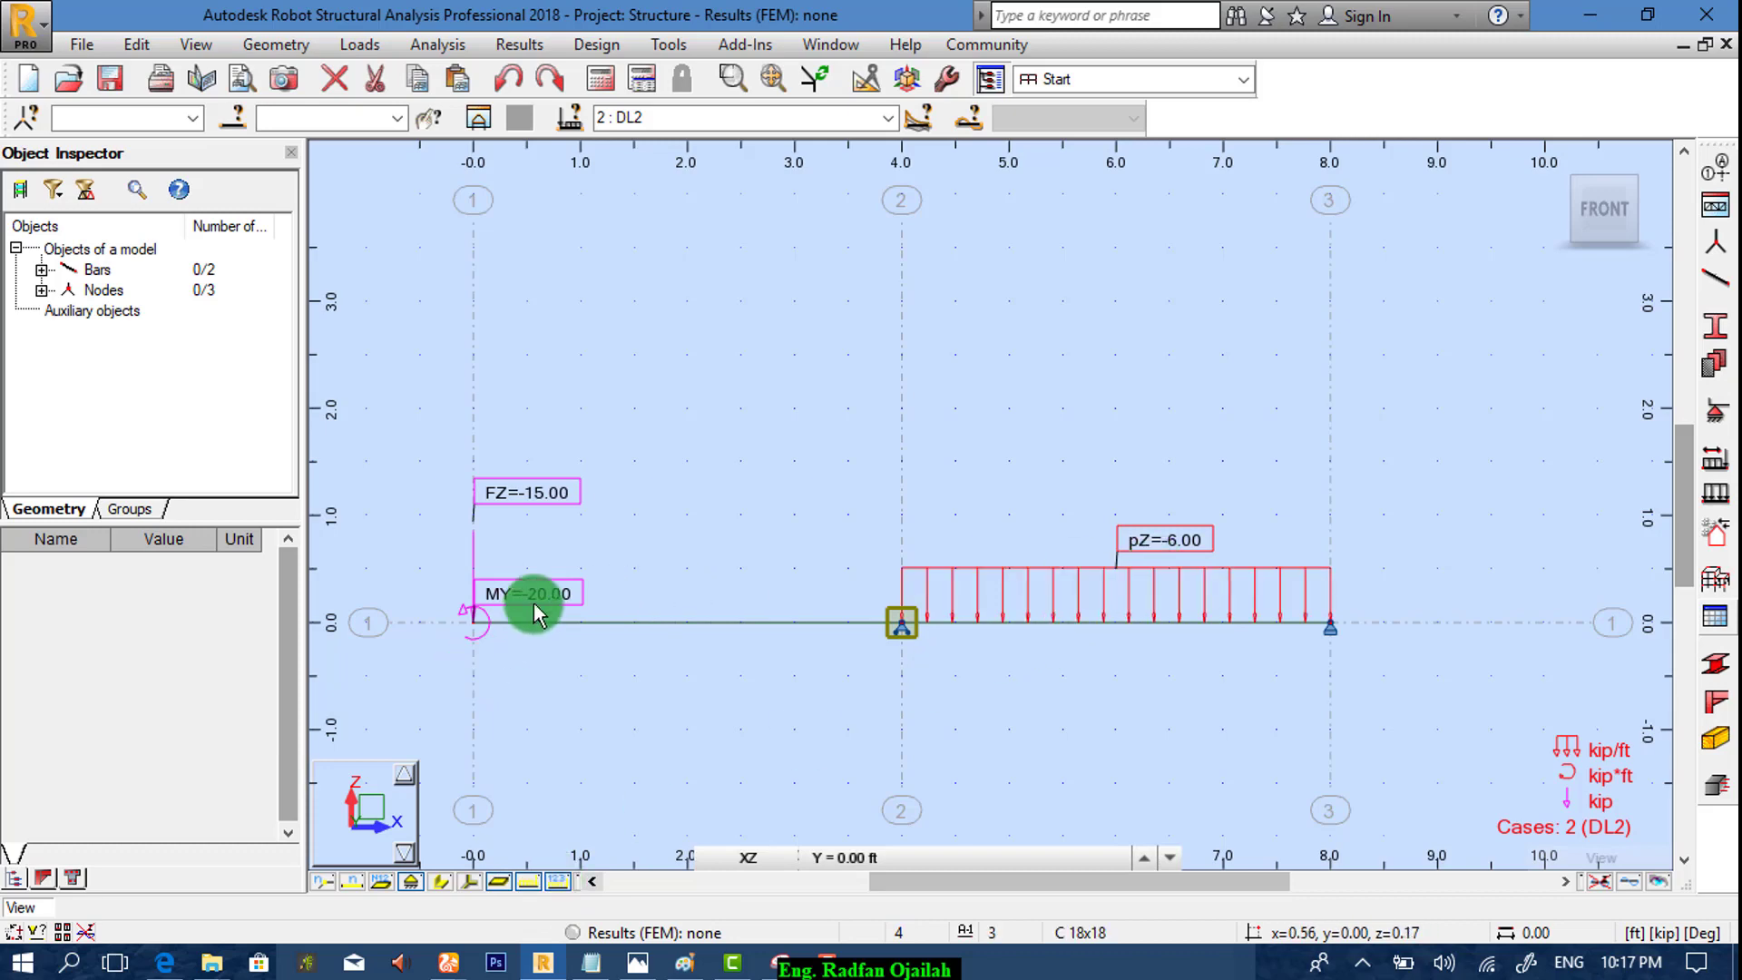
{"action": "left_click", "coordinate": [164, 962]}
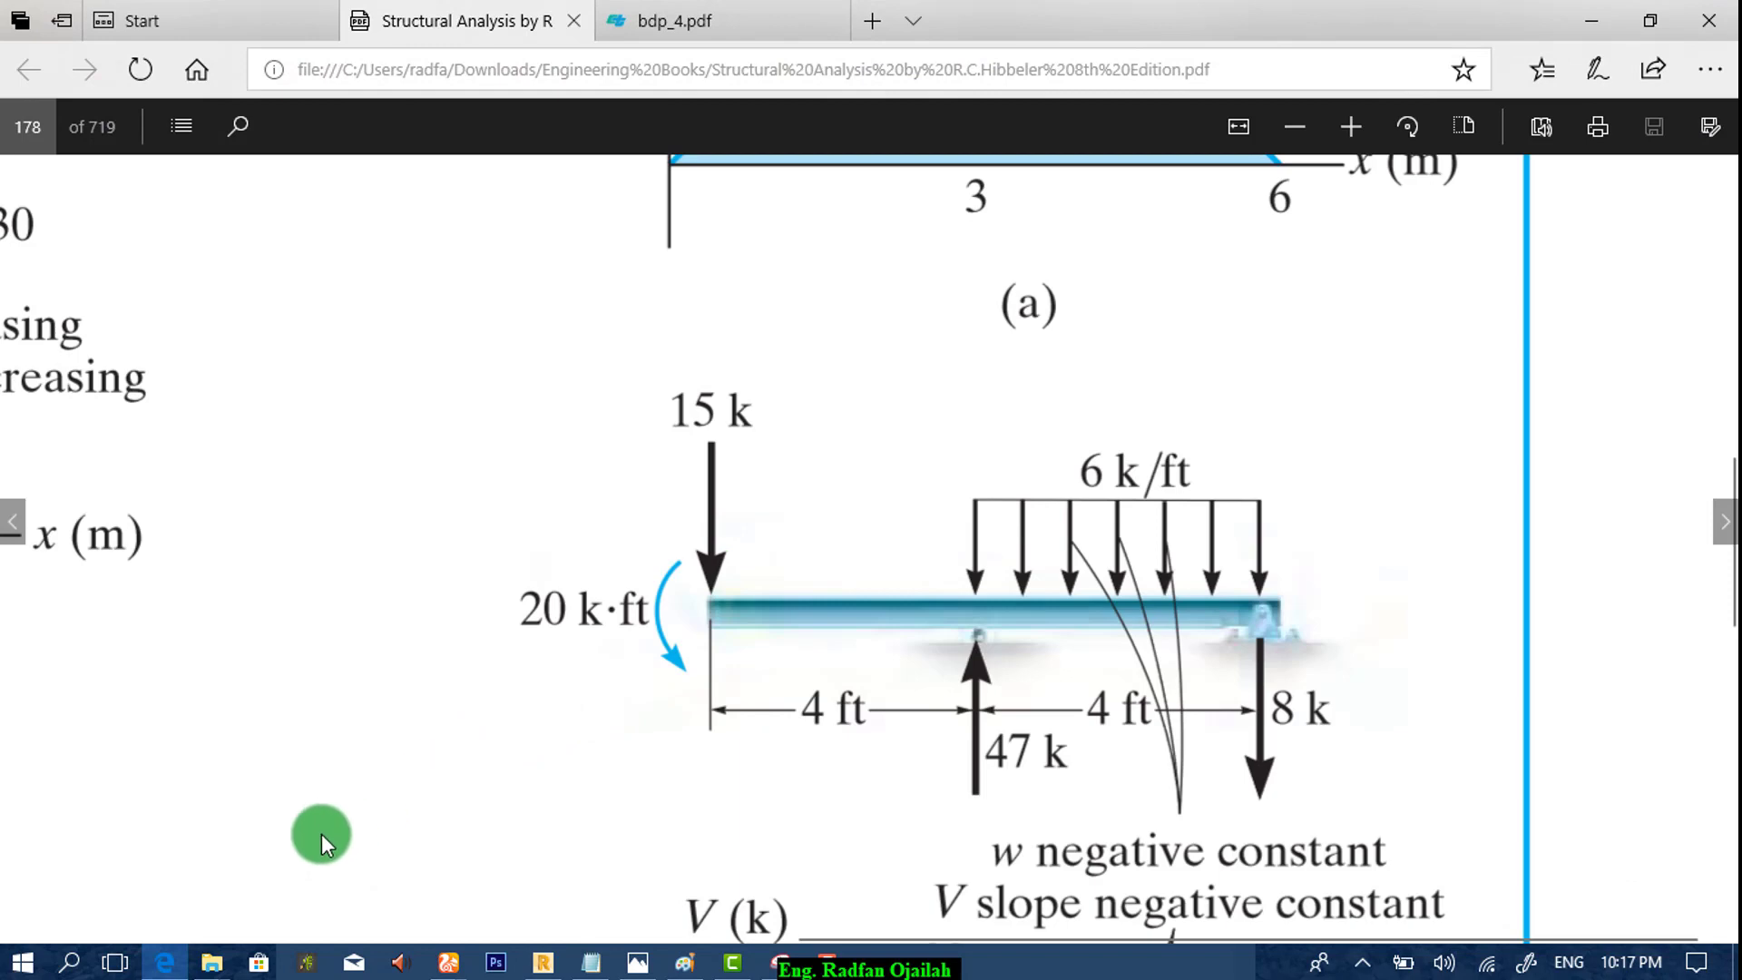
{"action": "left_click", "coordinate": [164, 961]}
{"action": "left_click", "coordinate": [602, 82]}
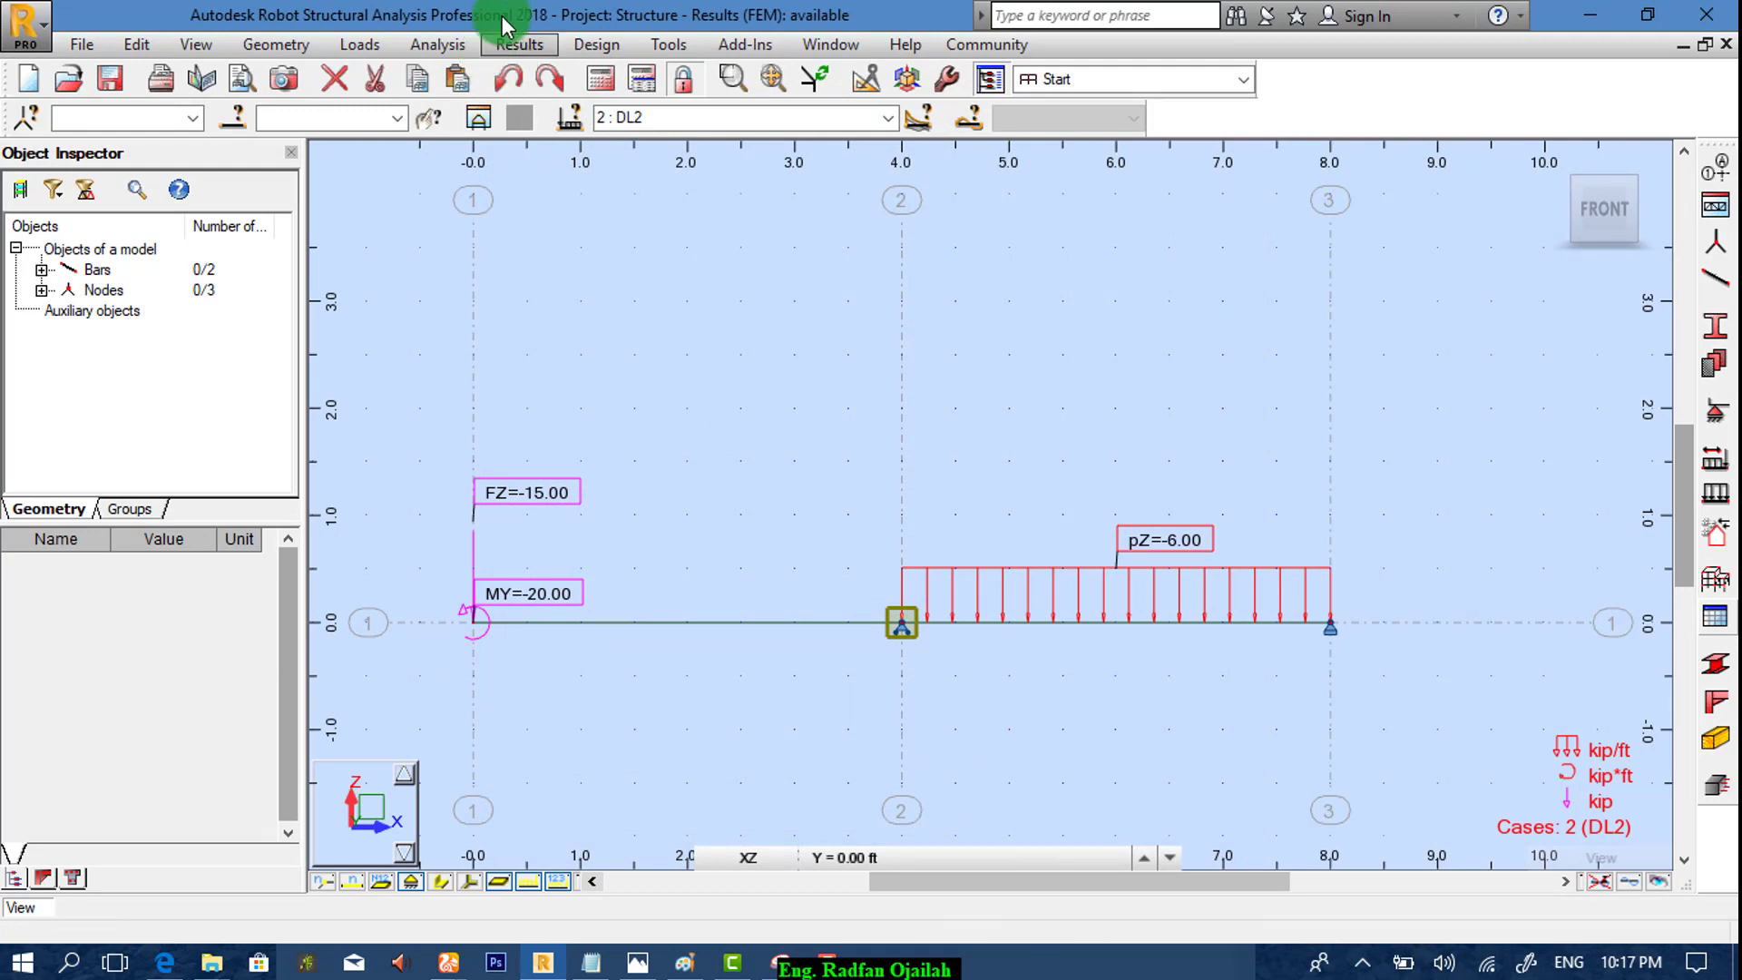
Step: Set Diagrams for Bars parameters to filled diagrams, distinct positive/negative values and text descriptions
{"action": "left_click", "coordinate": [513, 44]}
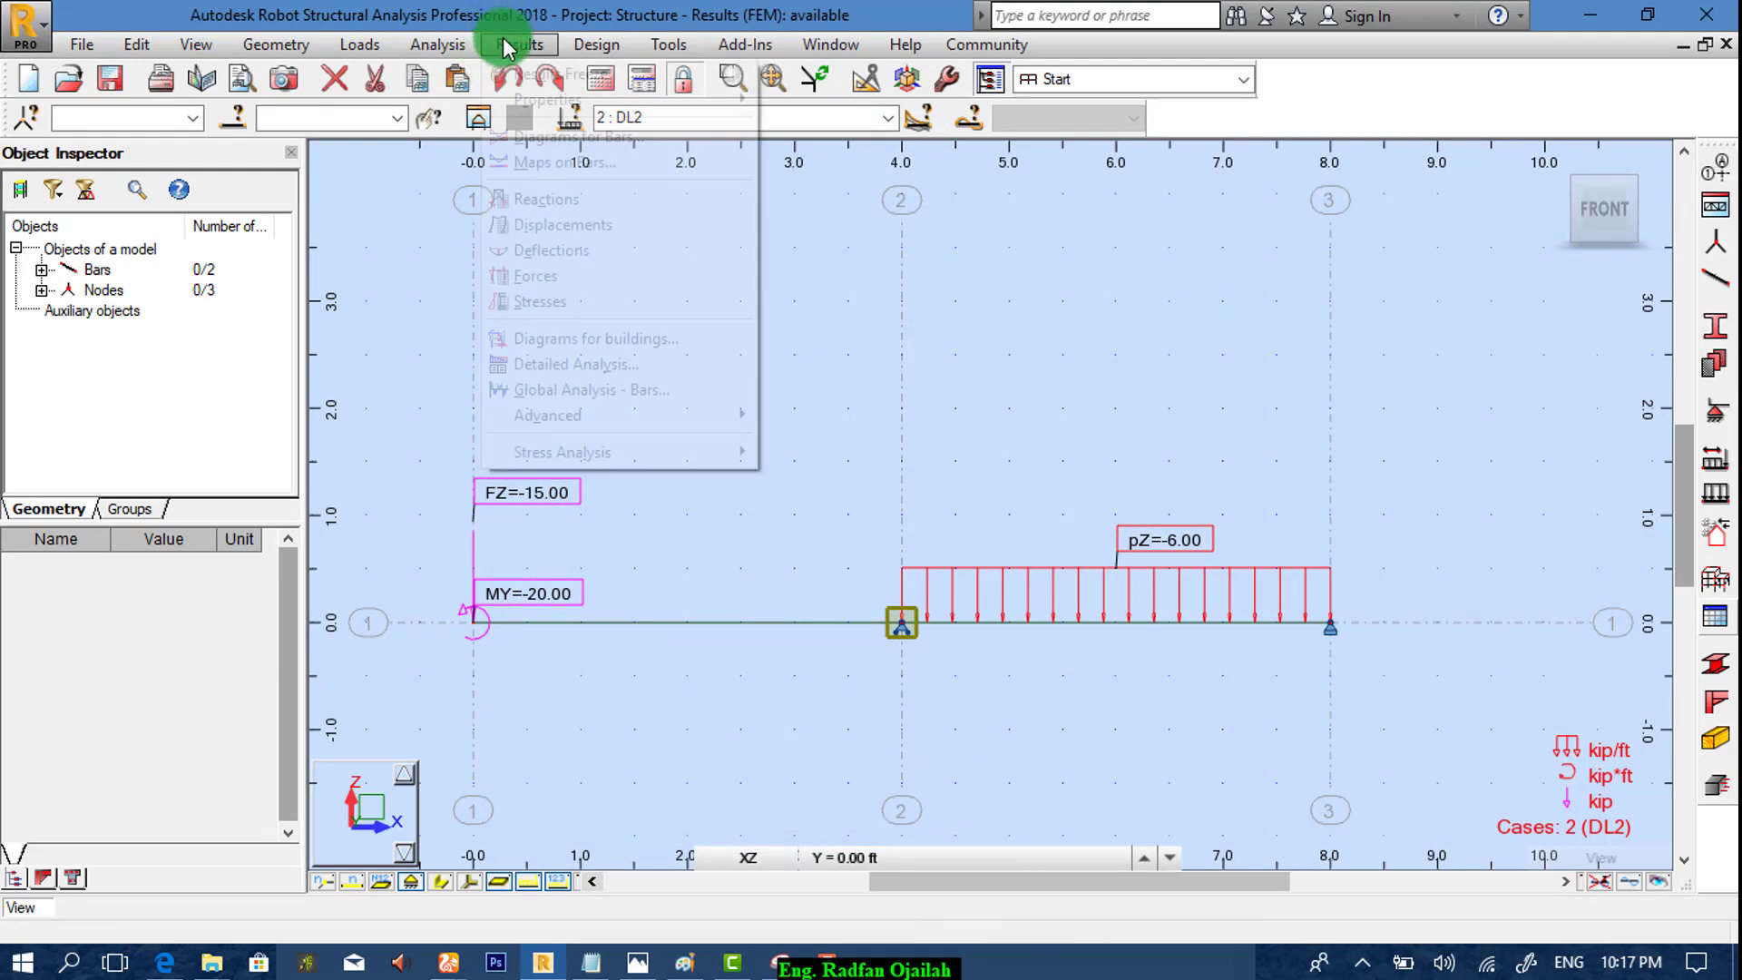
{"action": "left_click", "coordinate": [549, 140]}
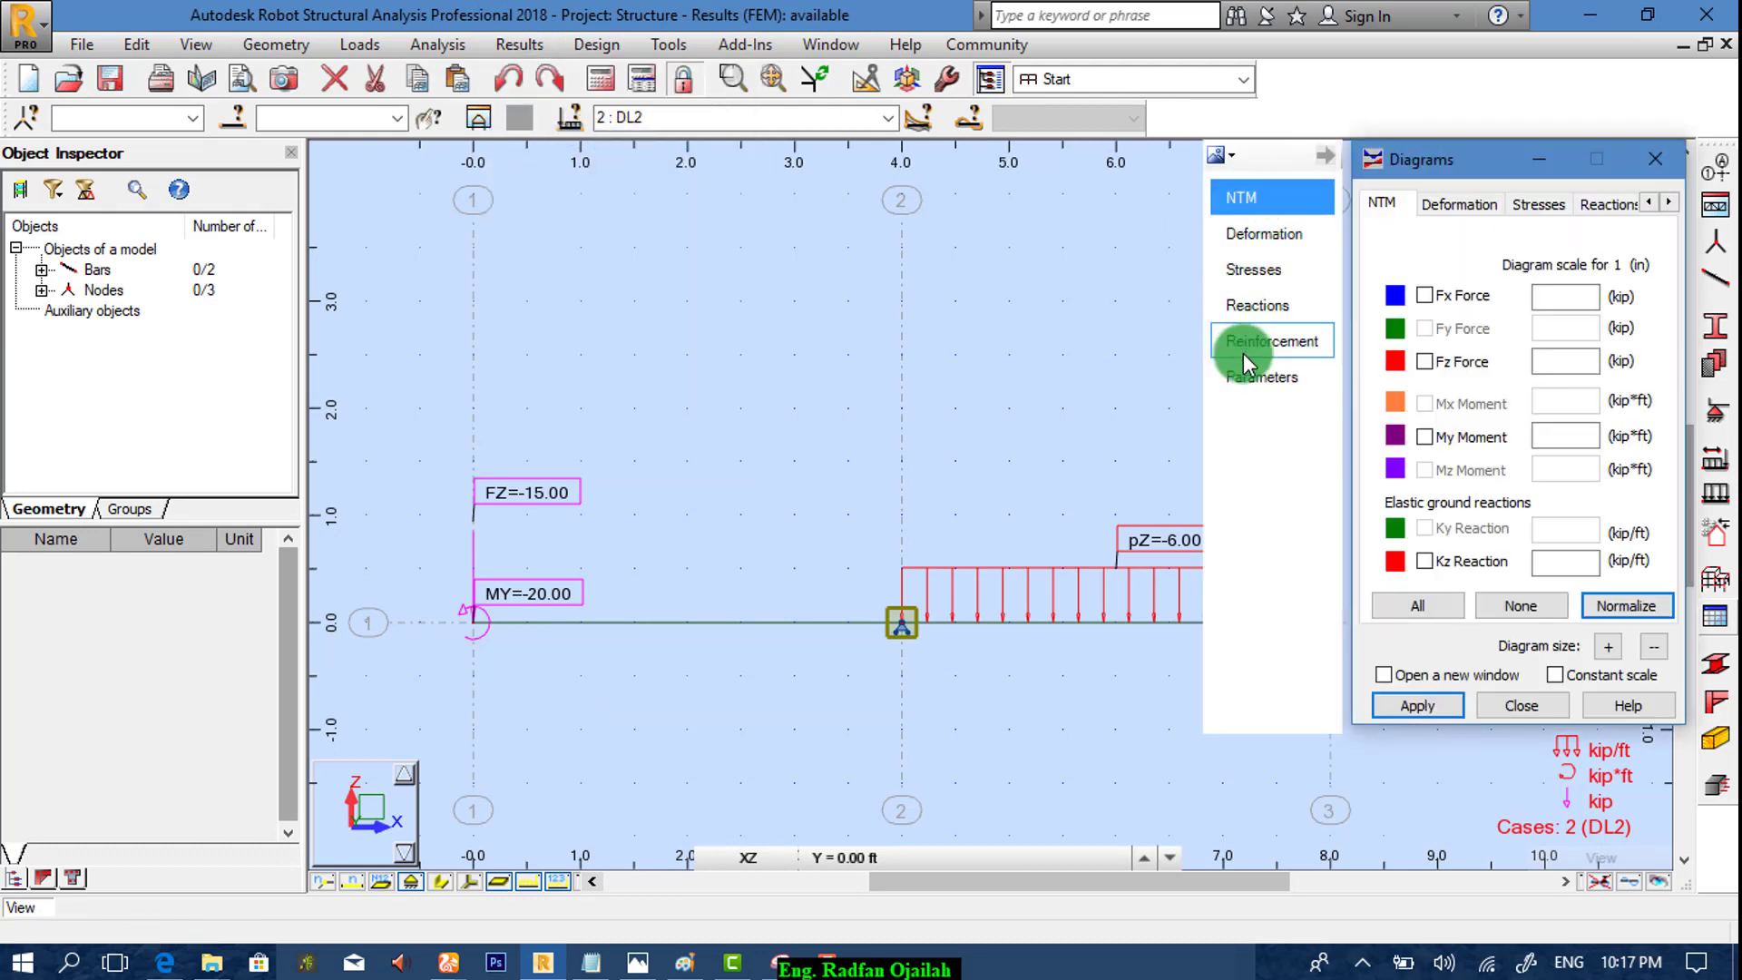
{"action": "left_click", "coordinate": [1289, 377]}
{"action": "left_click", "coordinate": [1521, 590]}
{"action": "left_click", "coordinate": [1525, 469]}
{"action": "left_click", "coordinate": [1574, 322]}
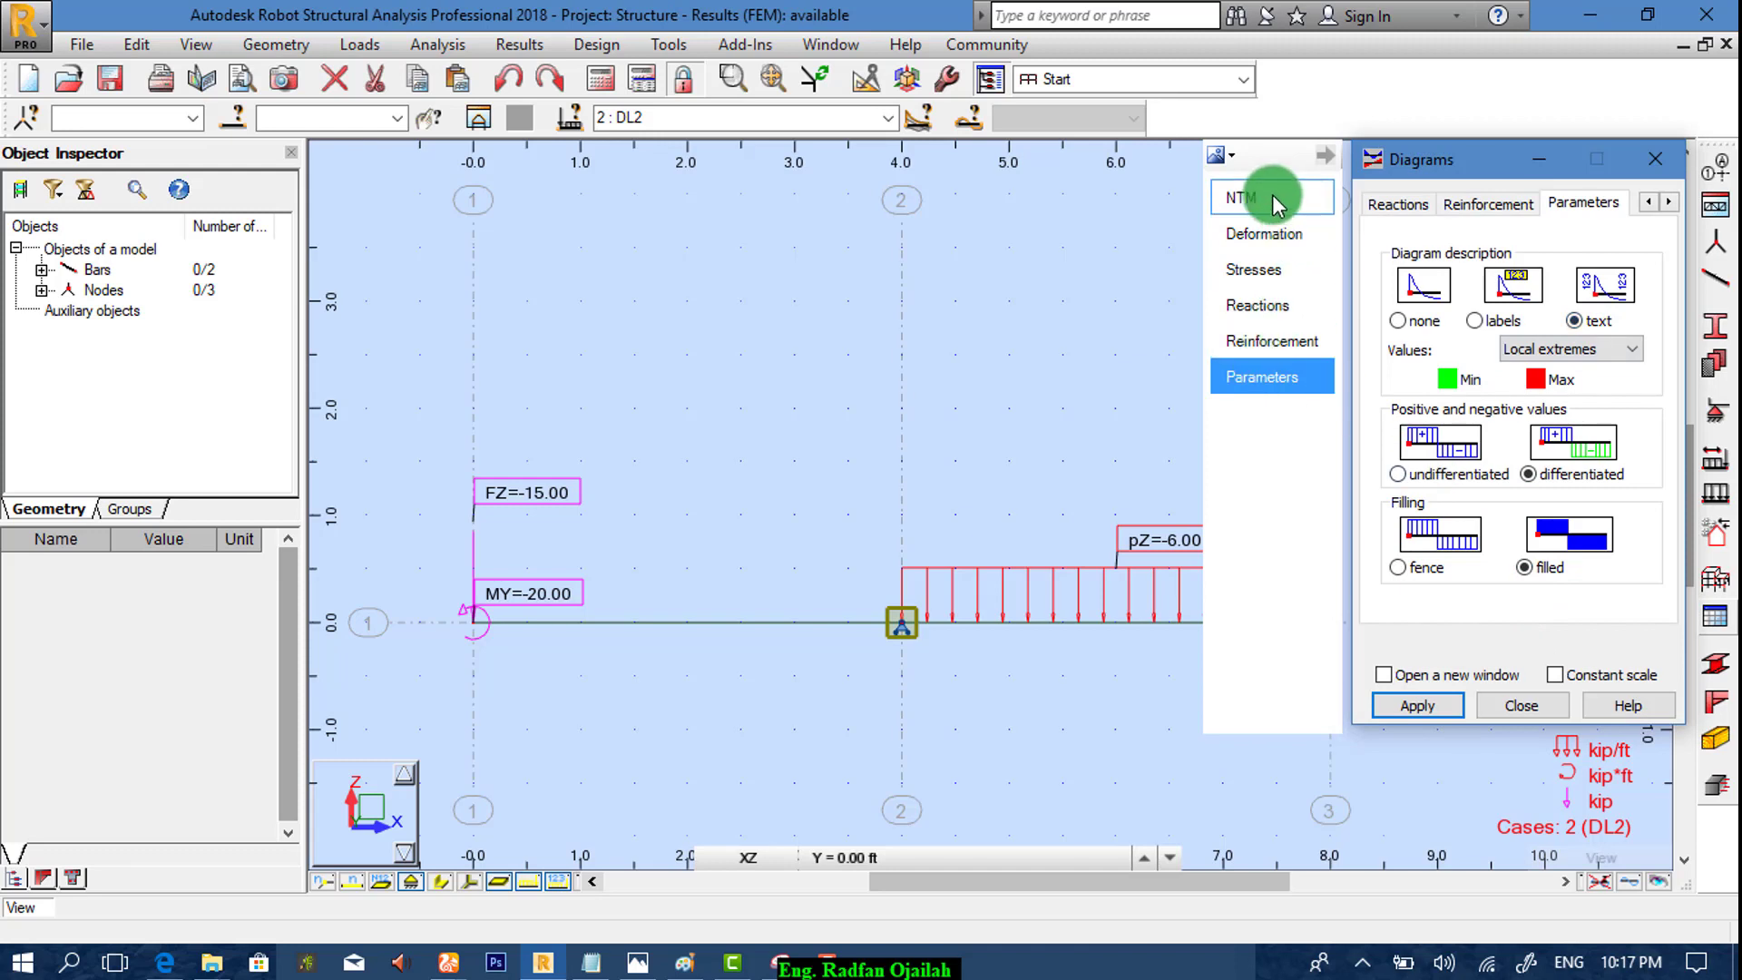
{"action": "left_click", "coordinate": [1241, 197]}
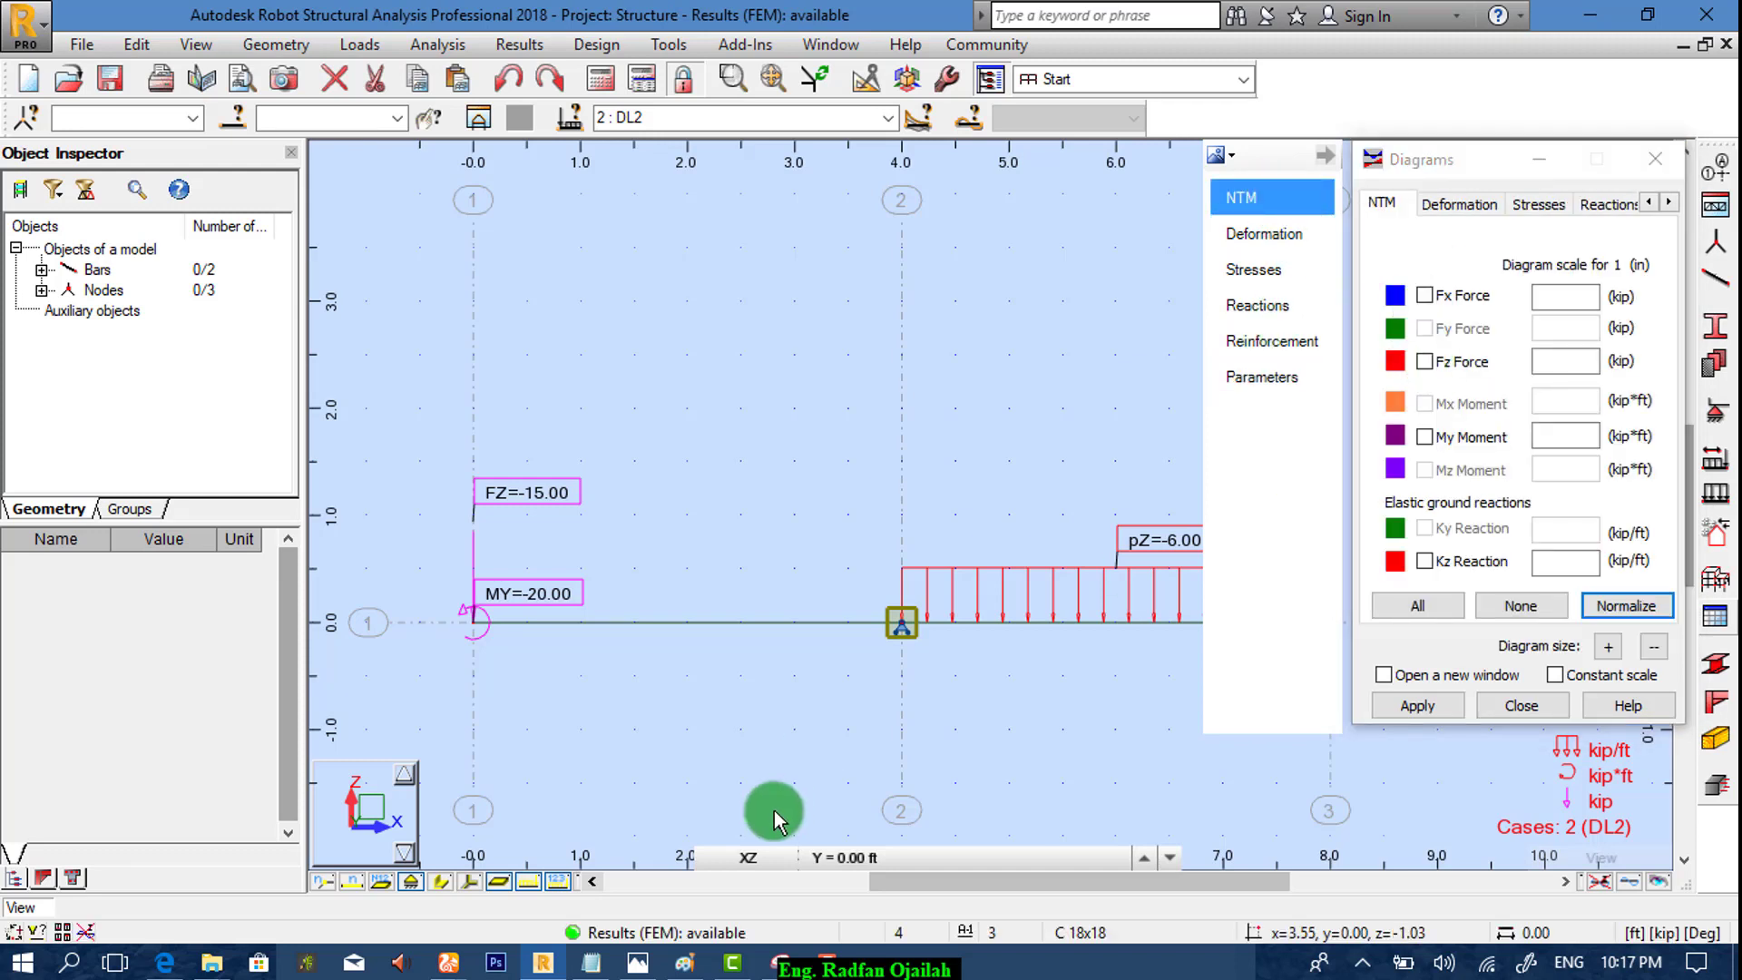
Step: Hide the load symbols and draw the My bending moment diagram on the beam
{"action": "left_click", "coordinate": [526, 880]}
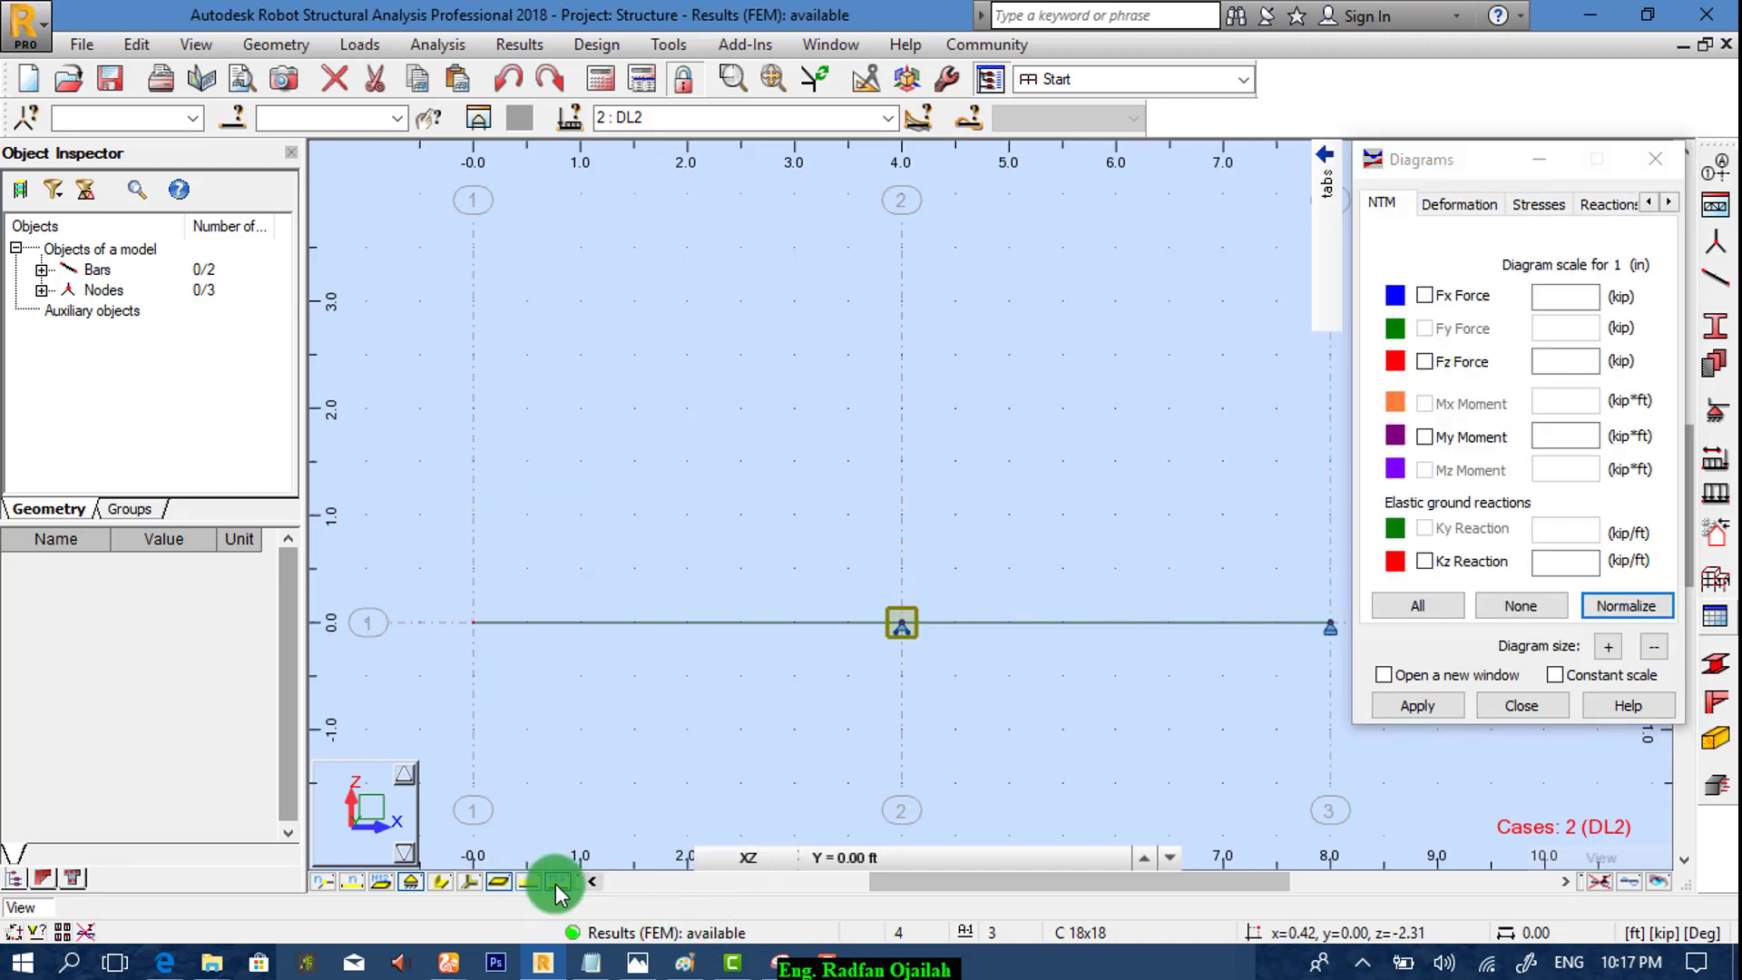
{"action": "left_click", "coordinate": [1431, 443]}
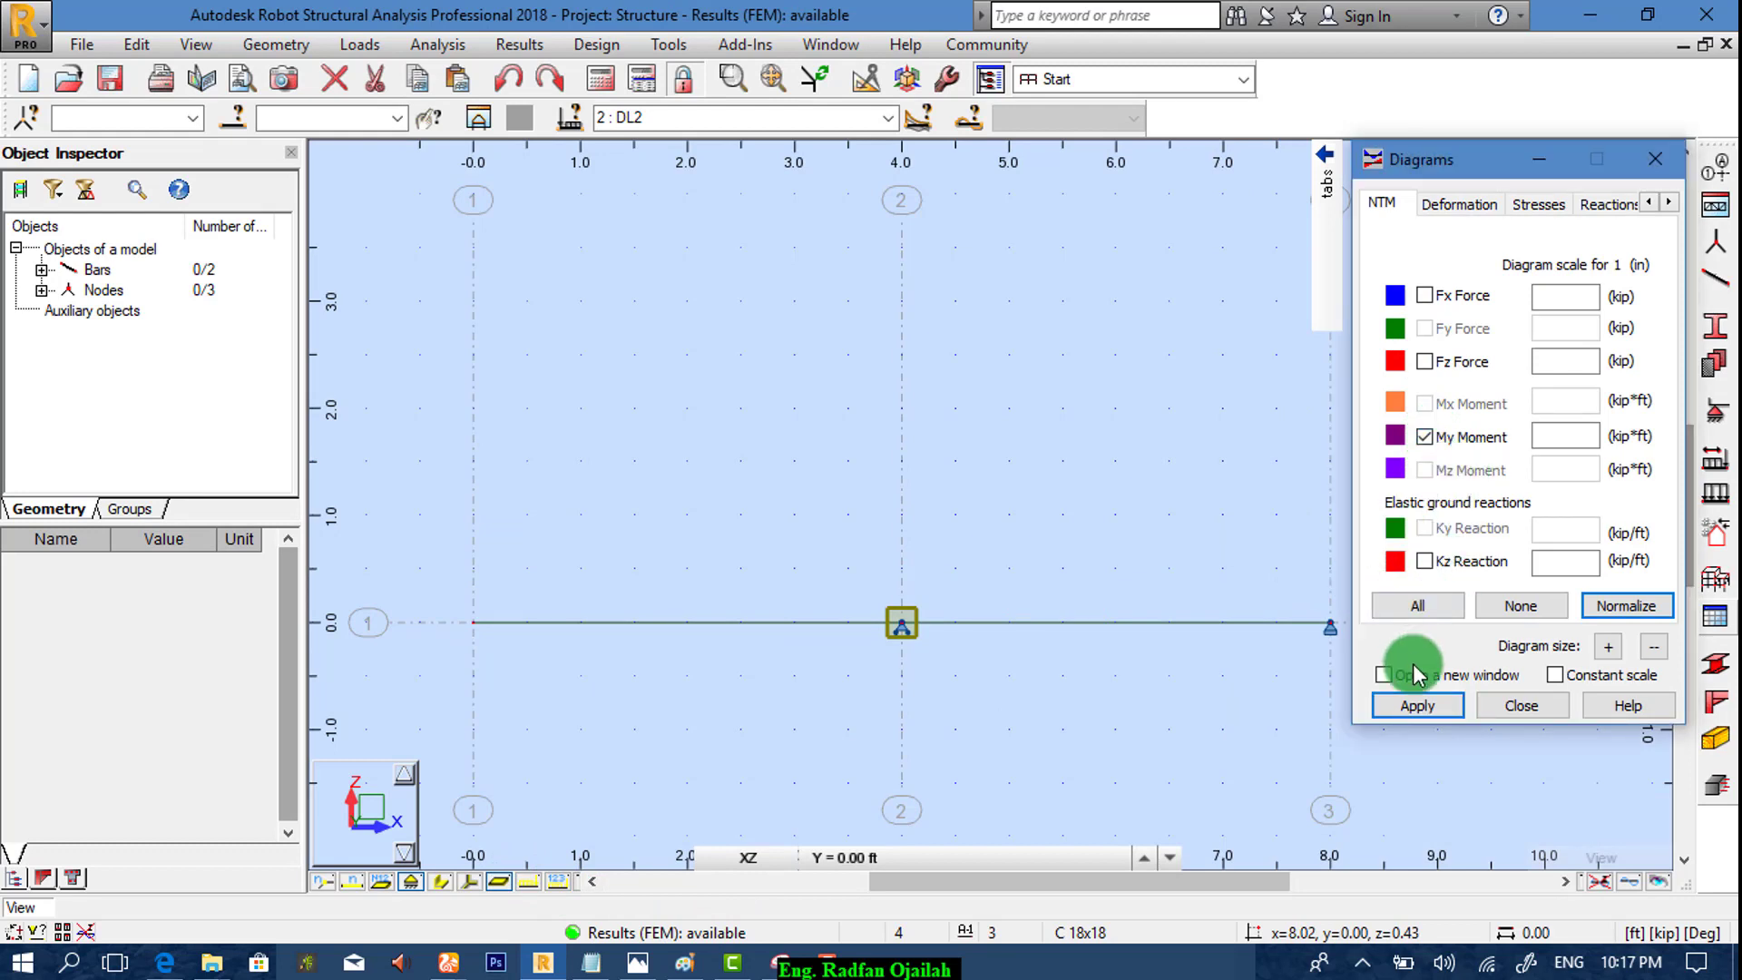
{"action": "left_click", "coordinate": [1403, 705]}
{"action": "left_click", "coordinate": [1075, 633]}
{"action": "left_click", "coordinate": [902, 503]}
{"action": "left_click", "coordinate": [1060, 629]}
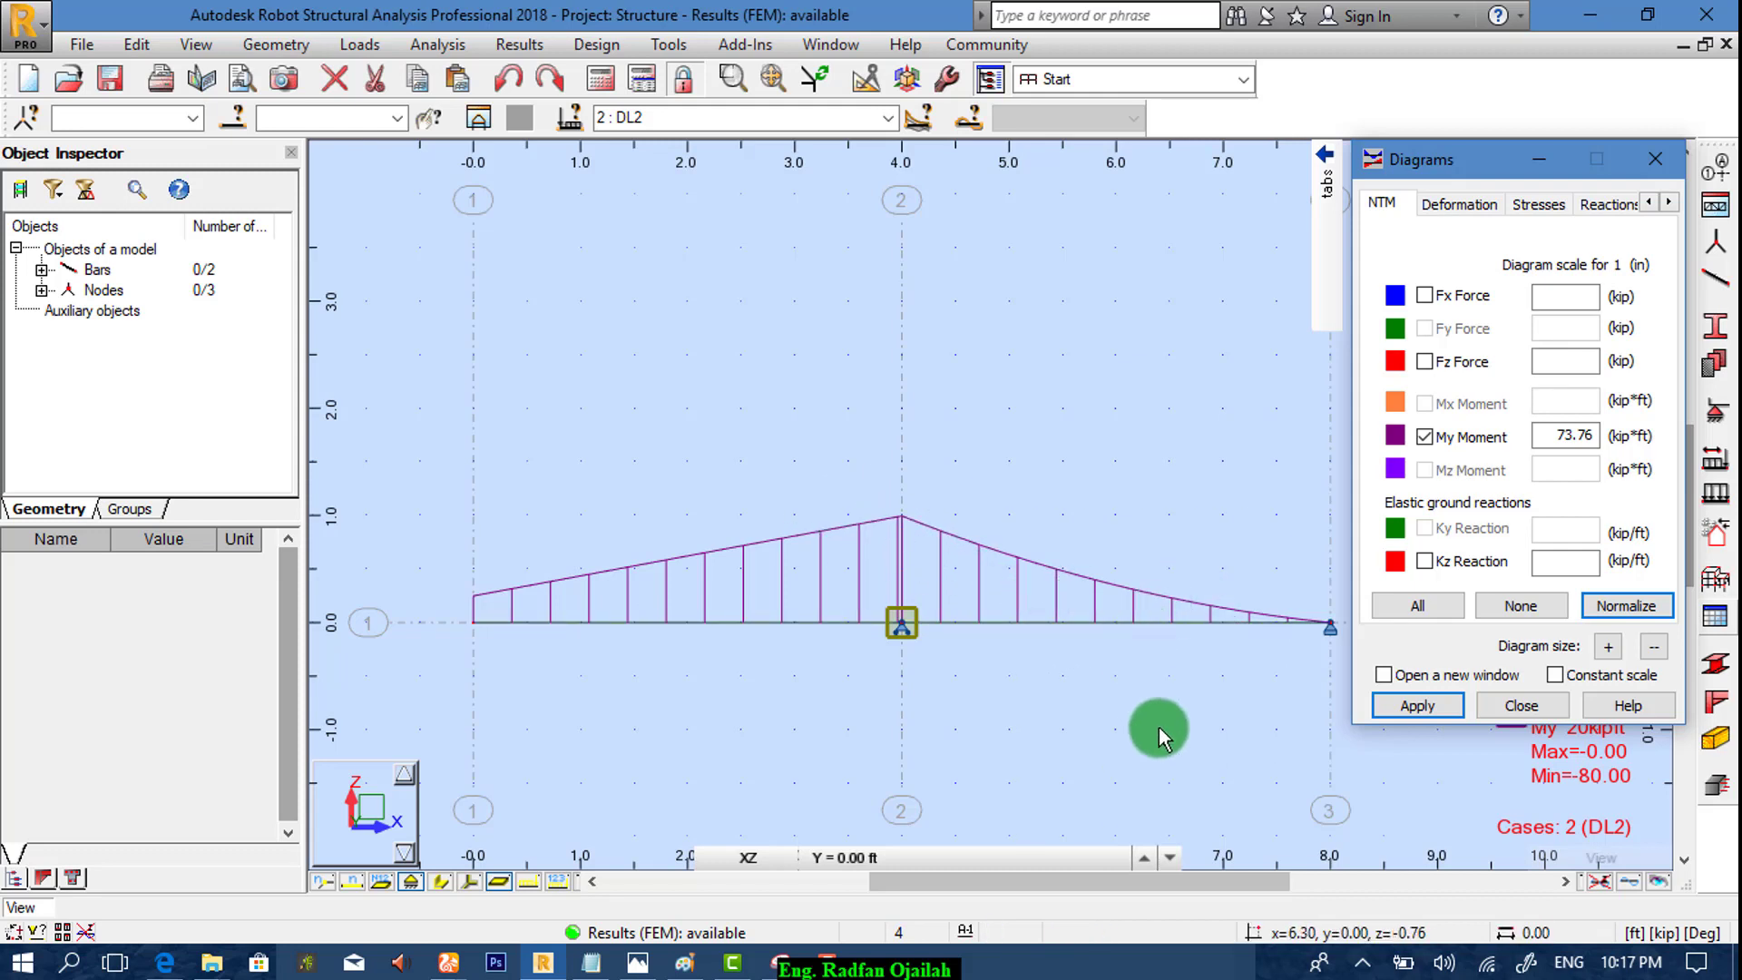
Step: Label the moment diagram's extreme values (-20, -80, 0) and roll up the Diagrams window
{"action": "mouse_move", "coordinate": [1311, 257]}
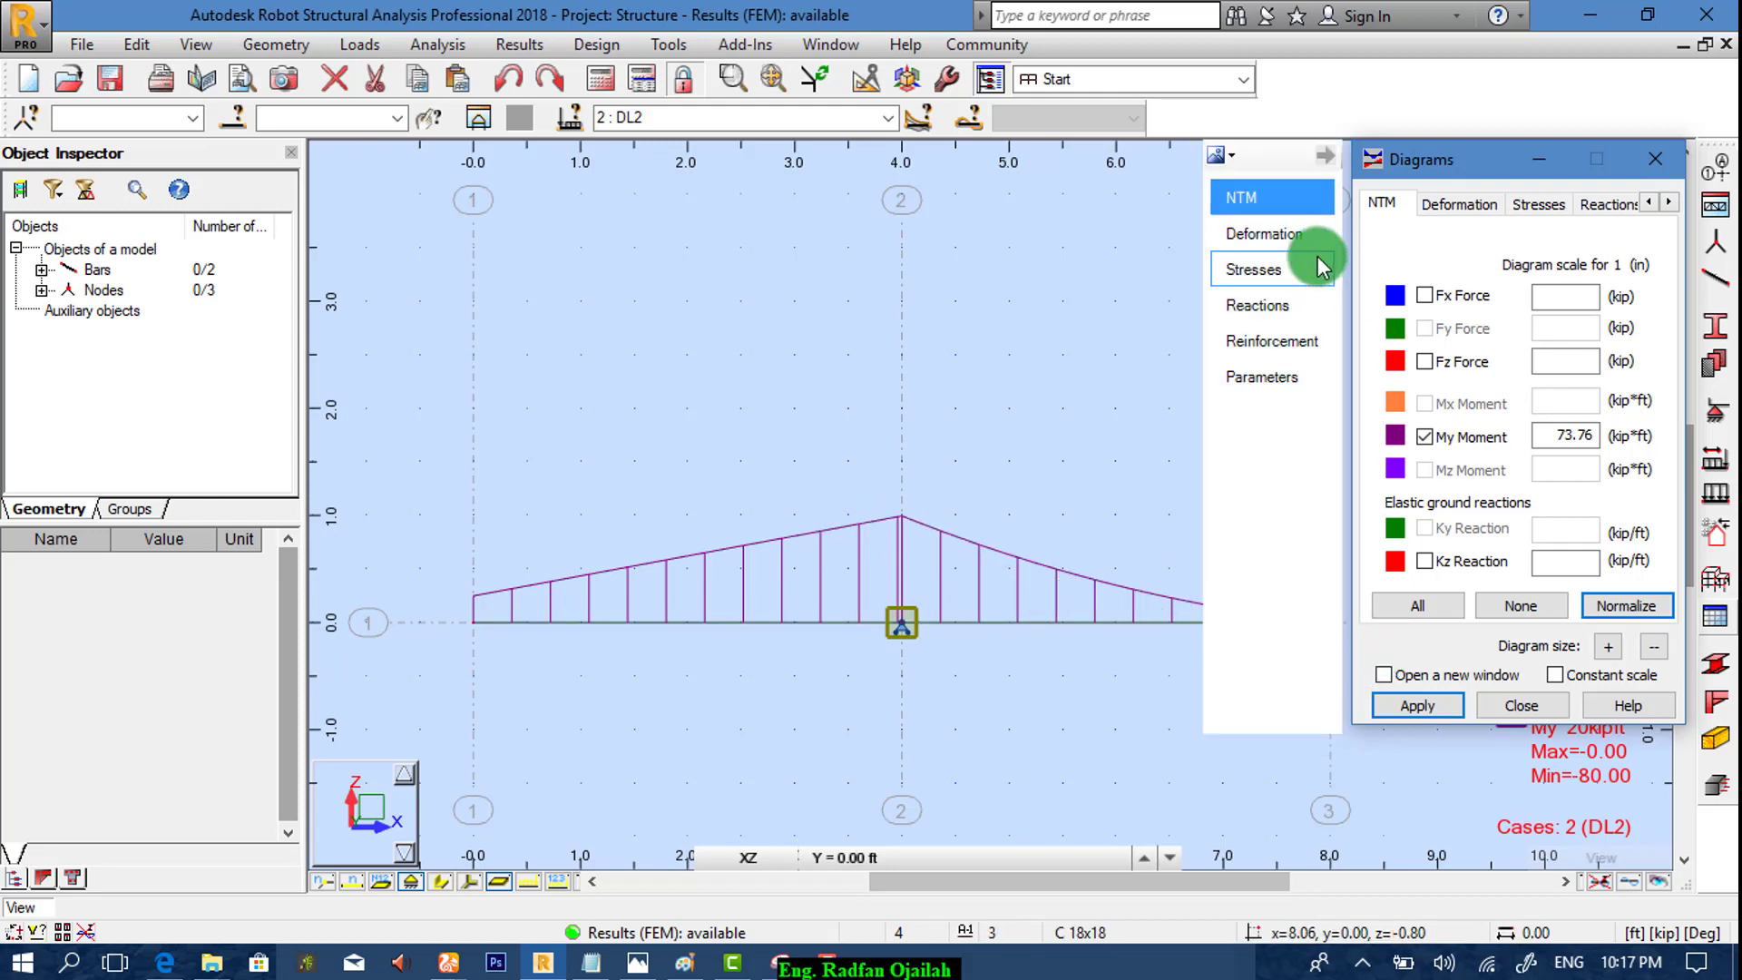
{"action": "left_click", "coordinate": [1278, 368]}
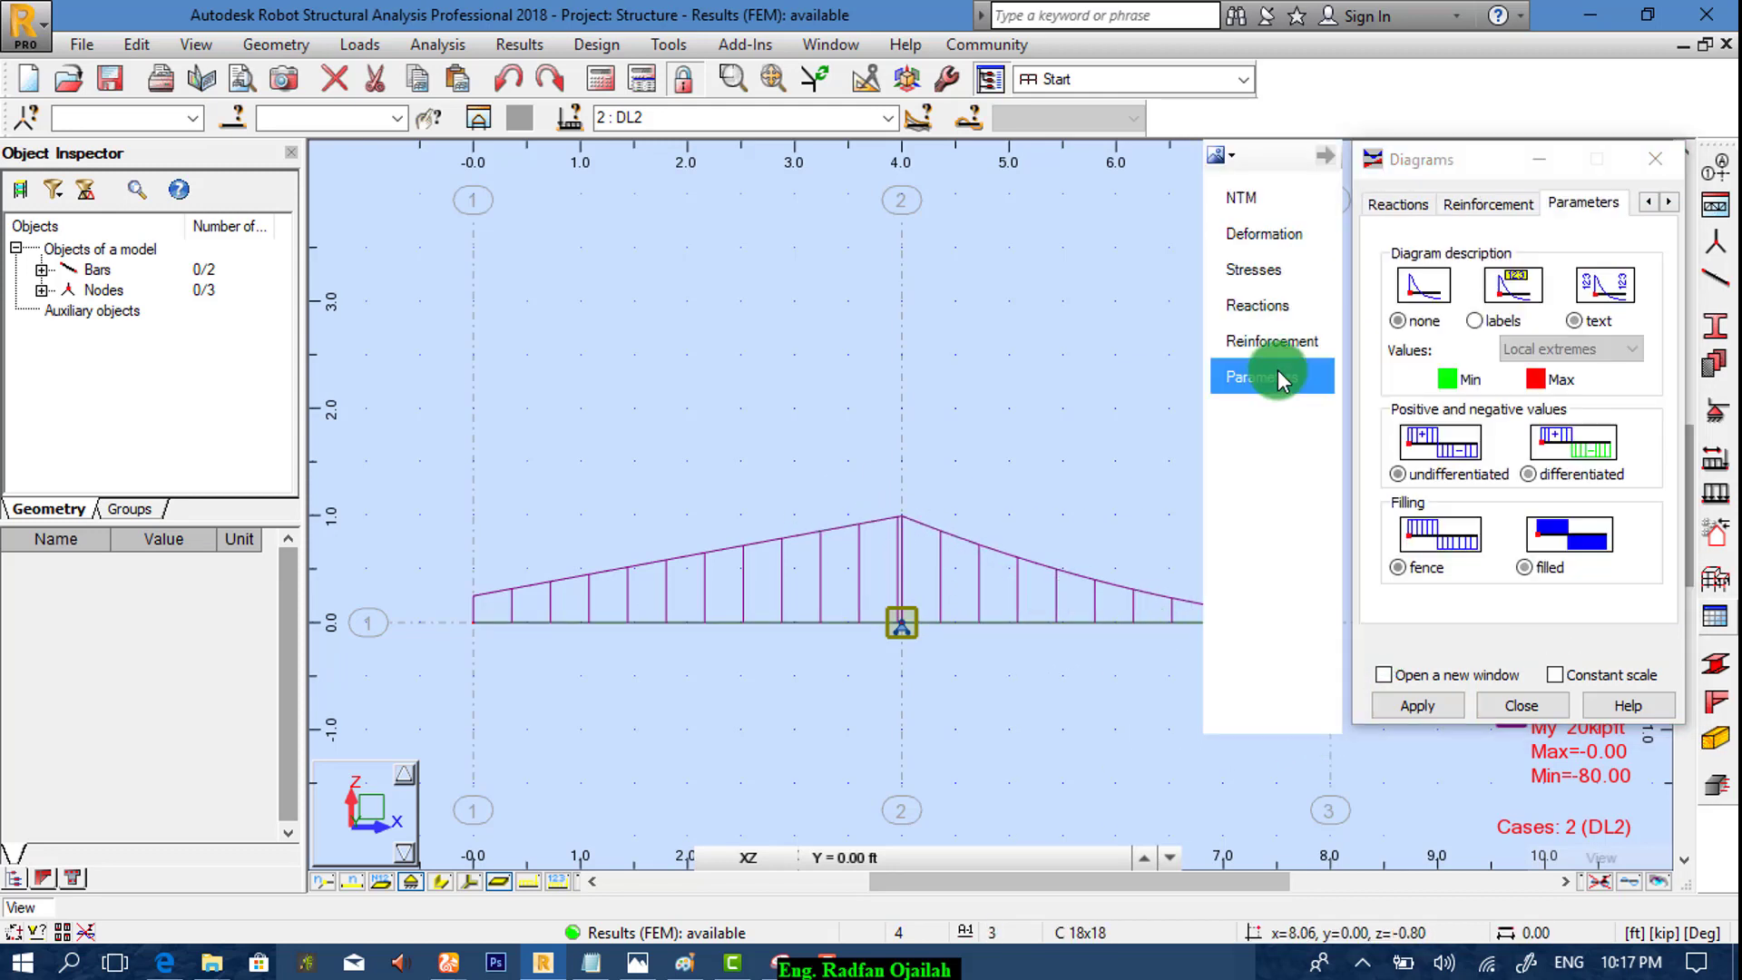
{"action": "left_click", "coordinate": [1574, 321]}
{"action": "left_click", "coordinate": [1475, 320]}
{"action": "left_click", "coordinate": [1445, 708]}
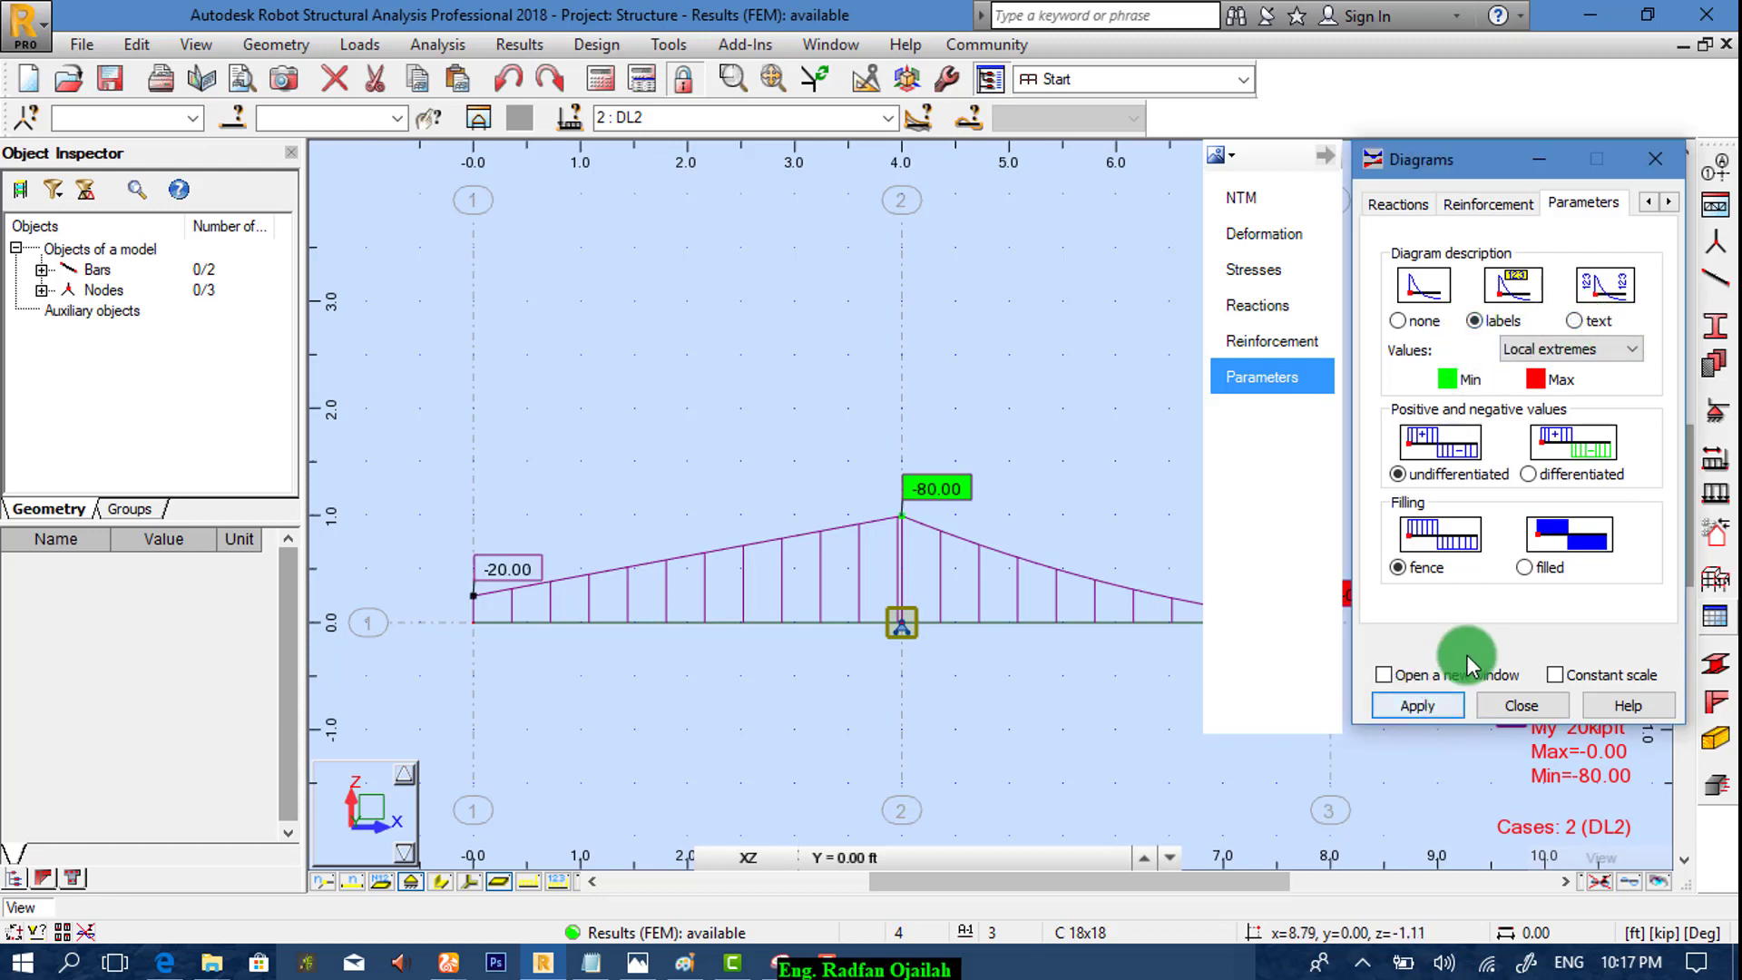
{"action": "left_click", "coordinate": [1537, 158]}
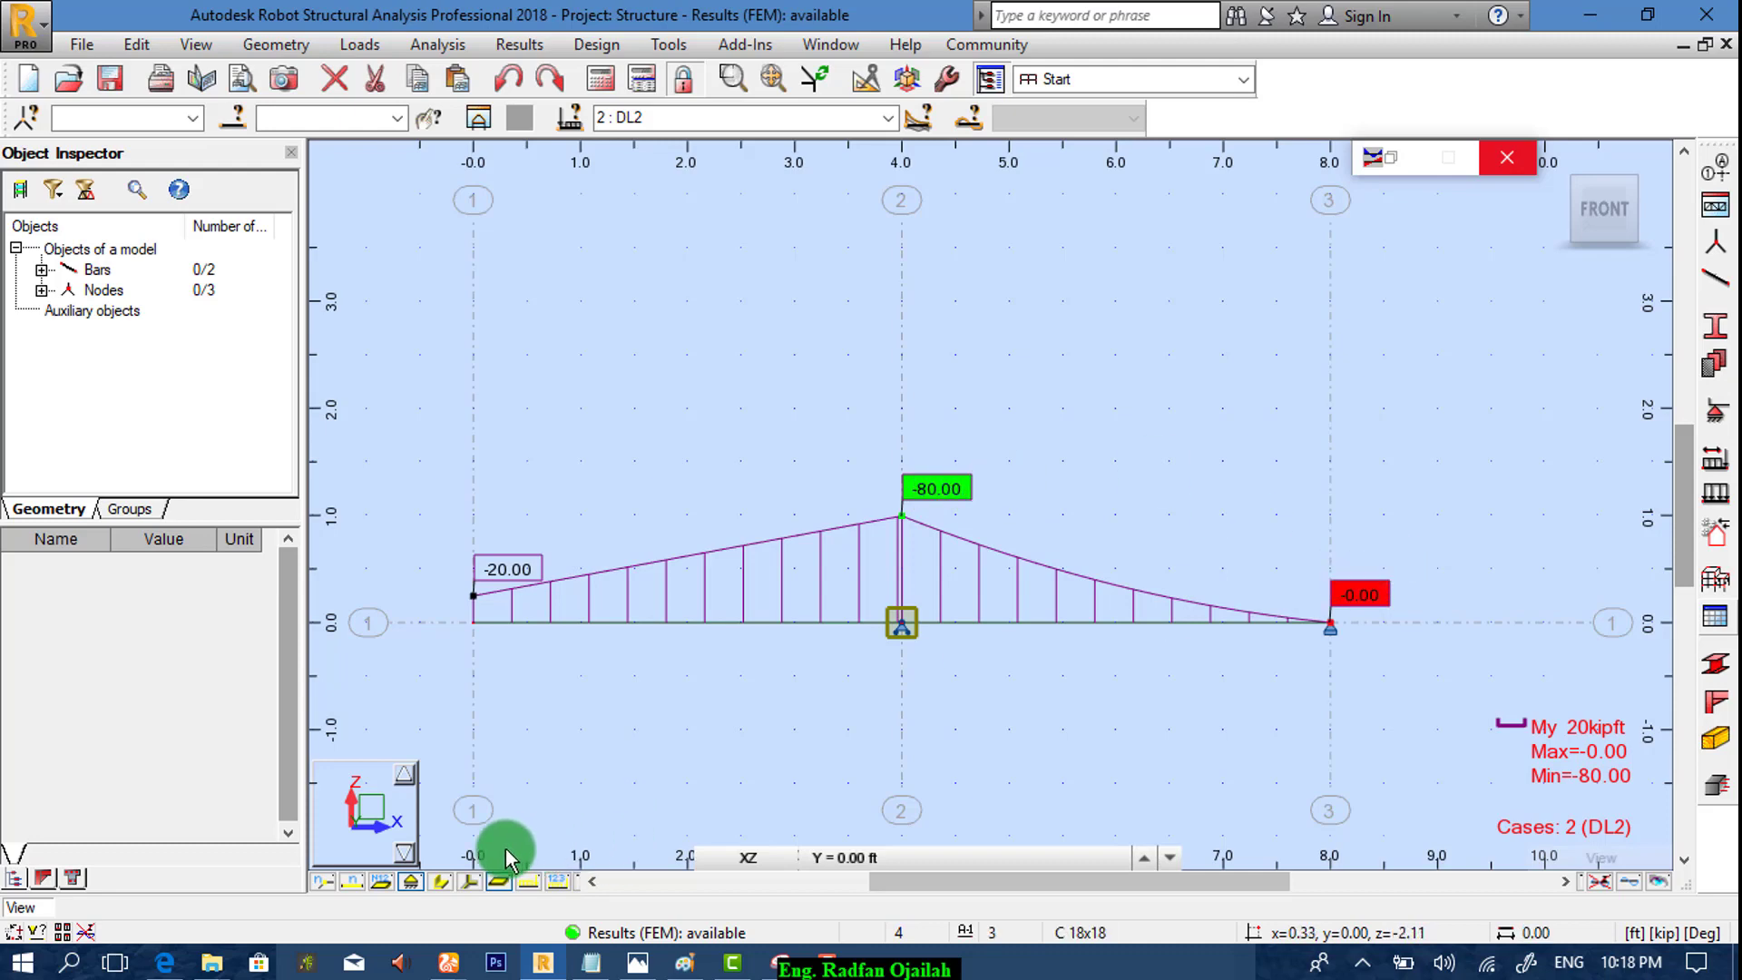
{"action": "left_click", "coordinate": [171, 955]}
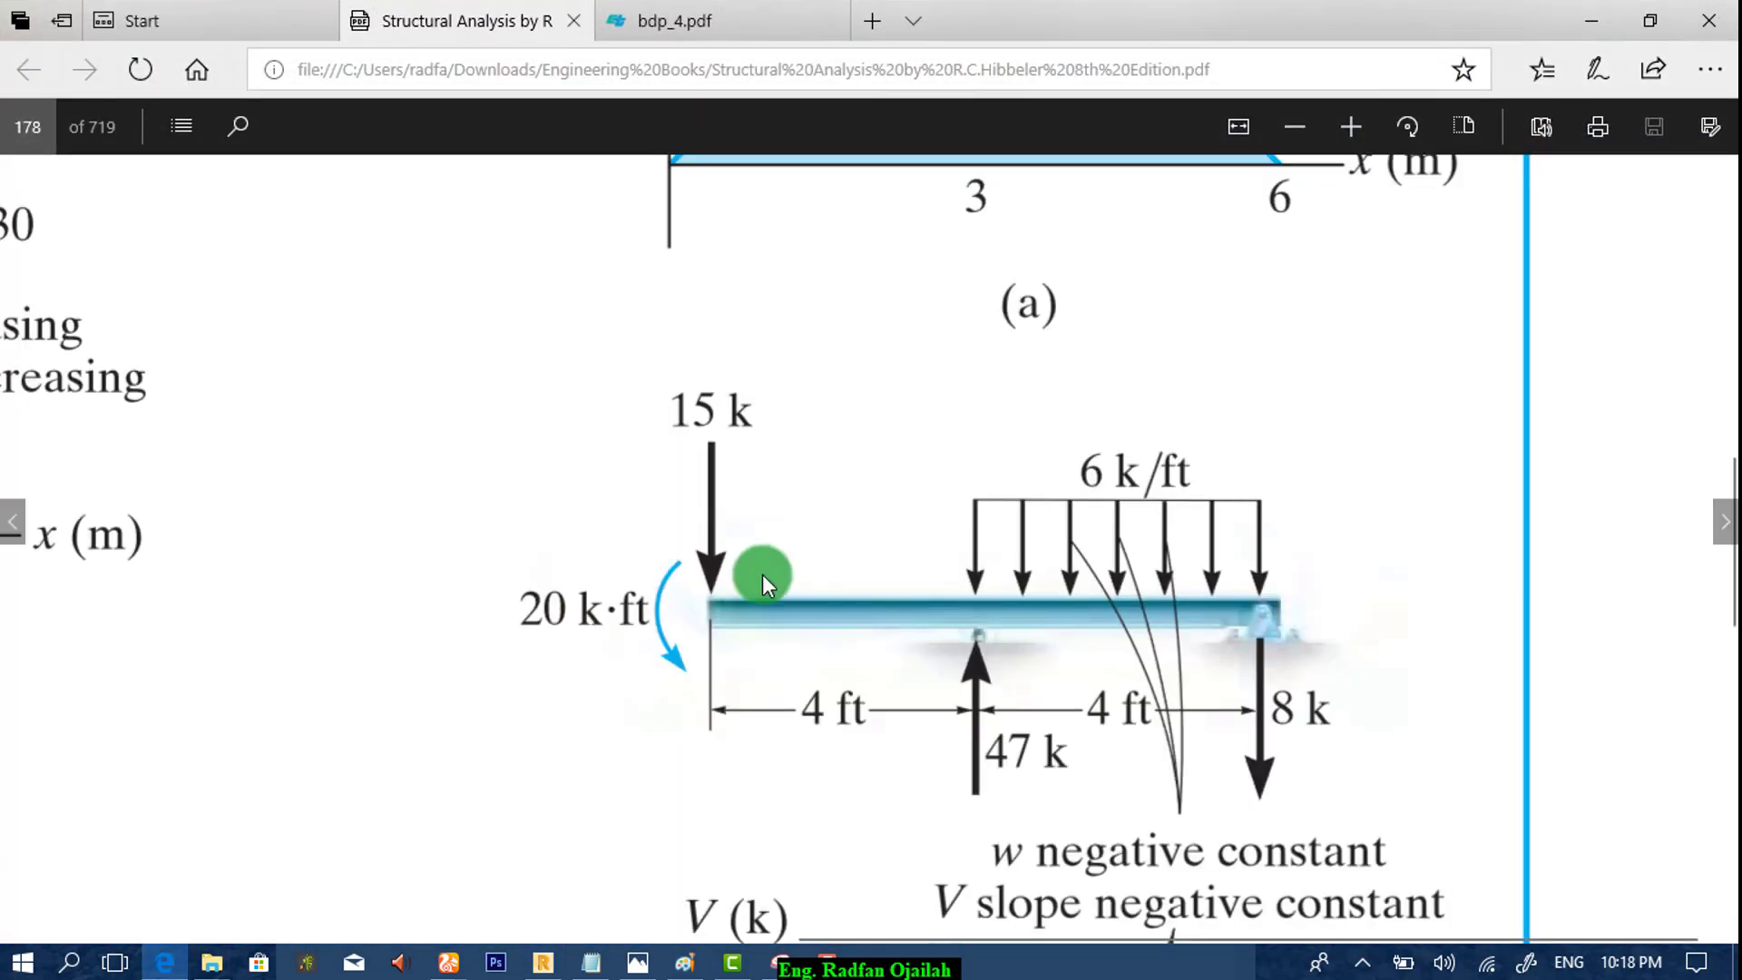
{"action": "scroll", "coordinate": [955, 504], "scroll_direction": "down", "scroll_amount": 8}
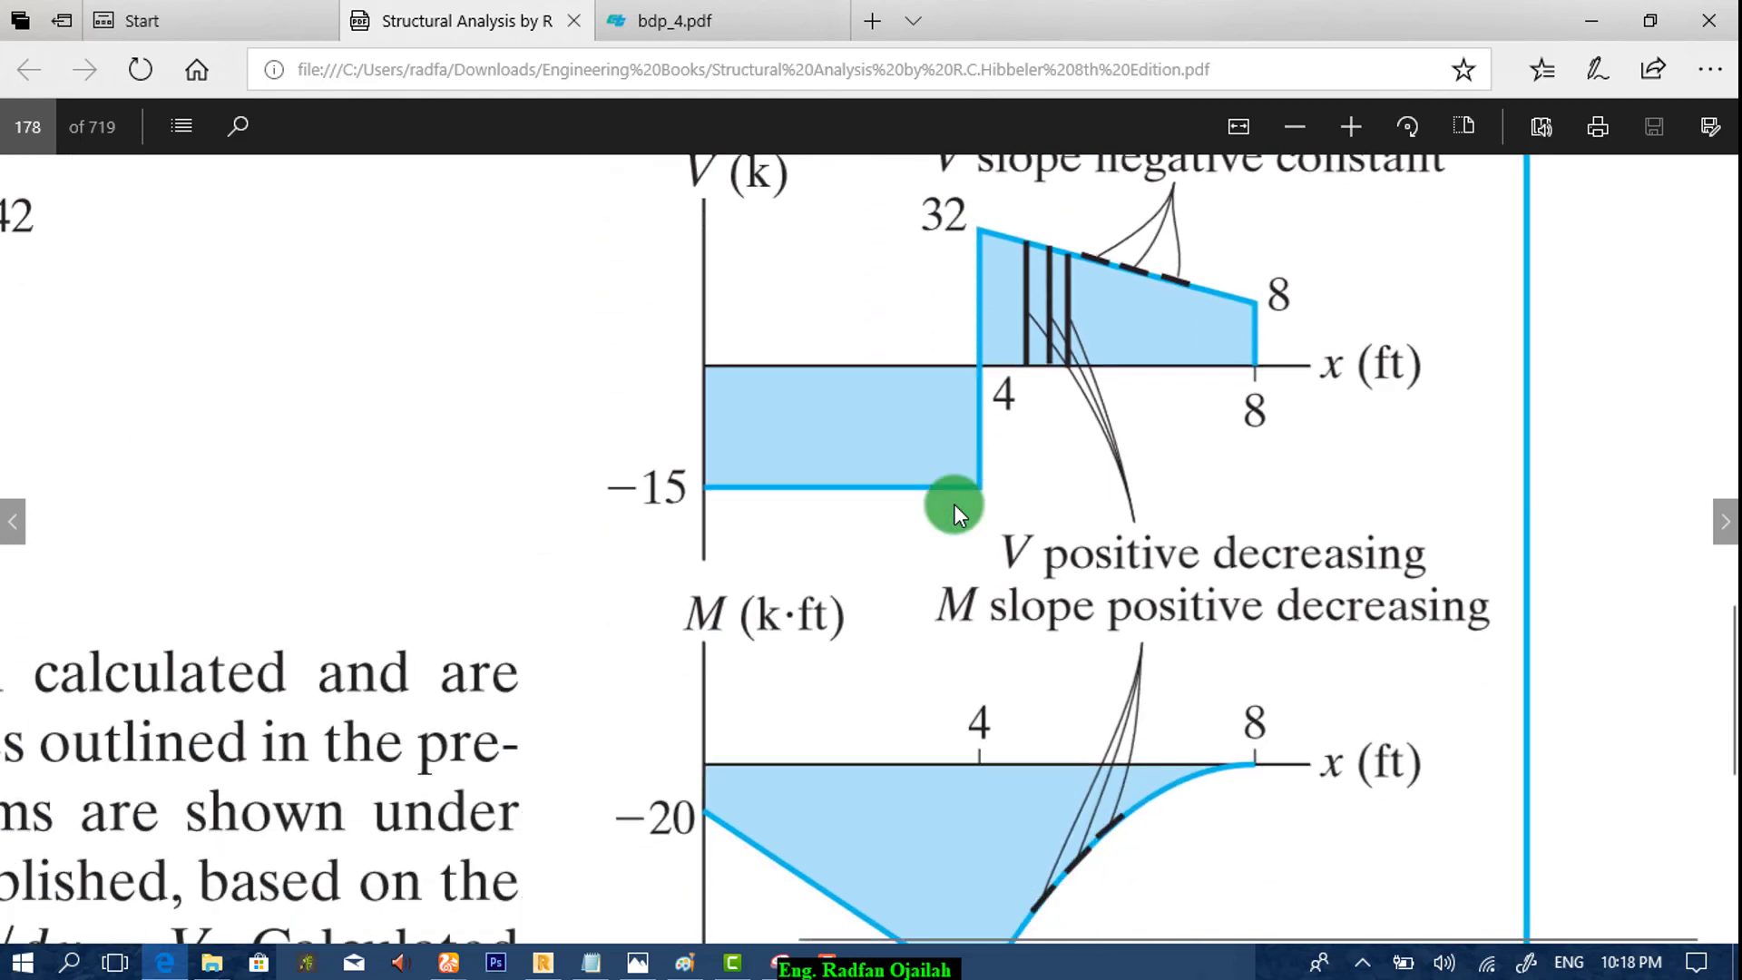
{"action": "scroll", "coordinate": [955, 504], "scroll_direction": "down", "scroll_amount": 1}
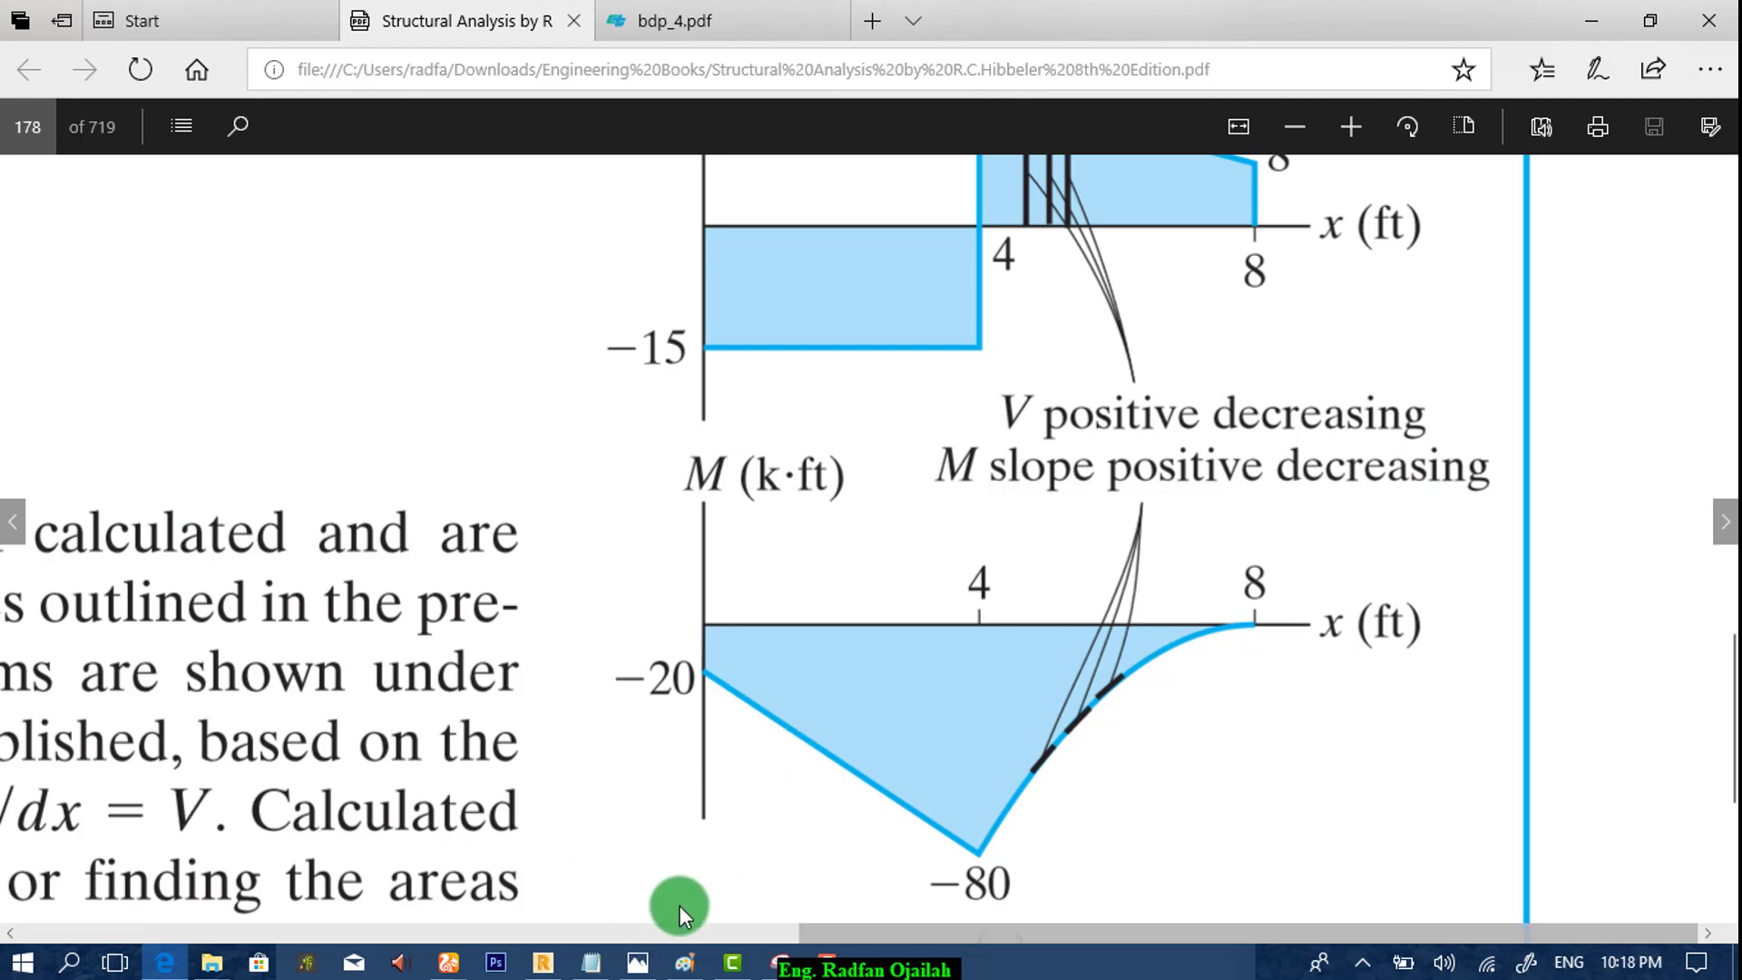
{"action": "left_click", "coordinate": [545, 963]}
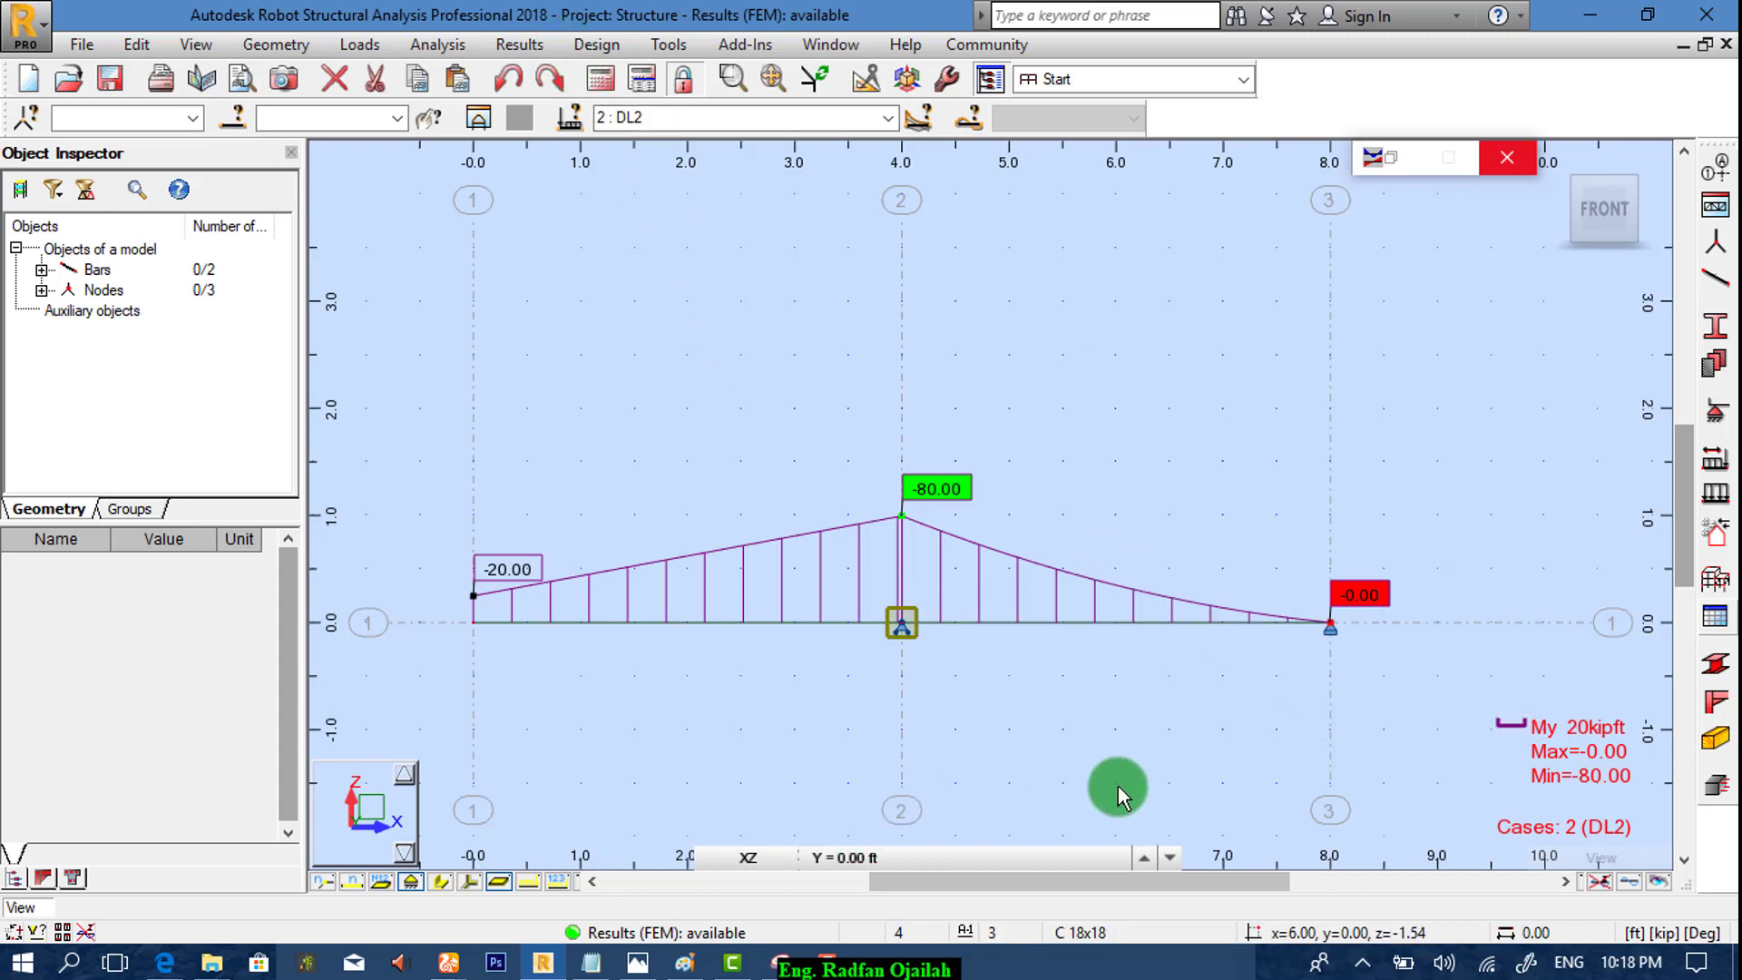
Step: Swap the My moment diagram for the Fz shear diagram and compare with the textbook's shear diagram
{"action": "left_click", "coordinate": [1408, 161]}
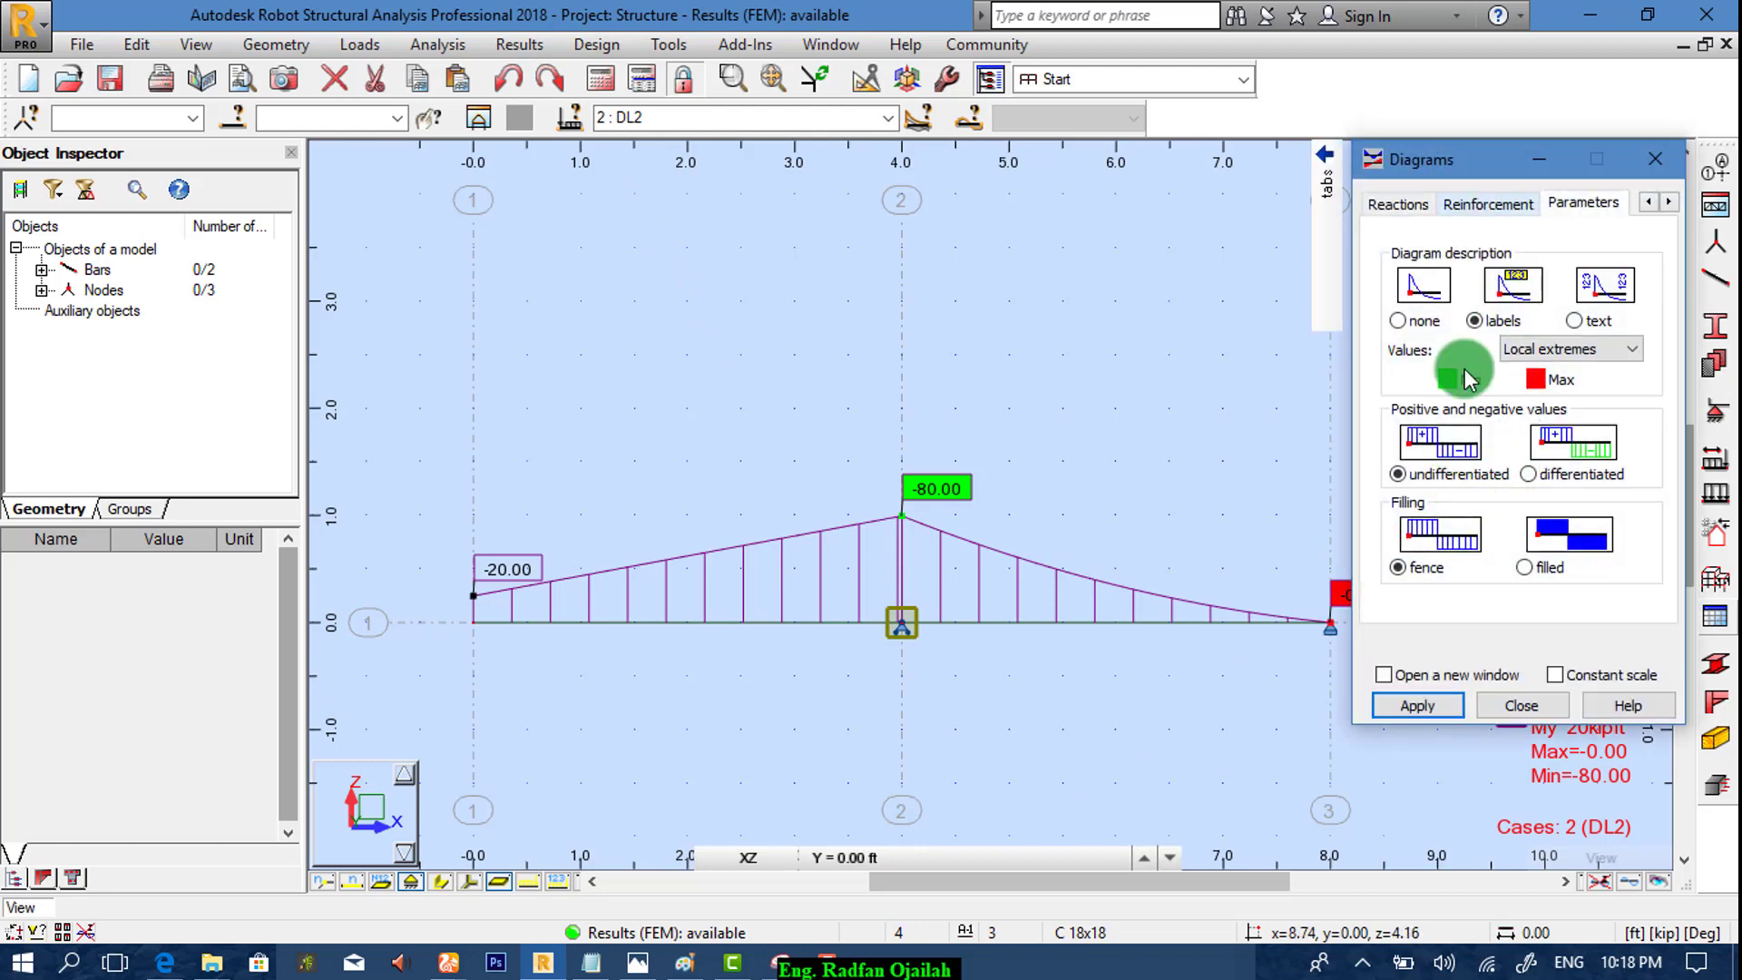
{"action": "left_click", "coordinate": [1307, 274]}
{"action": "left_click", "coordinate": [1247, 199]}
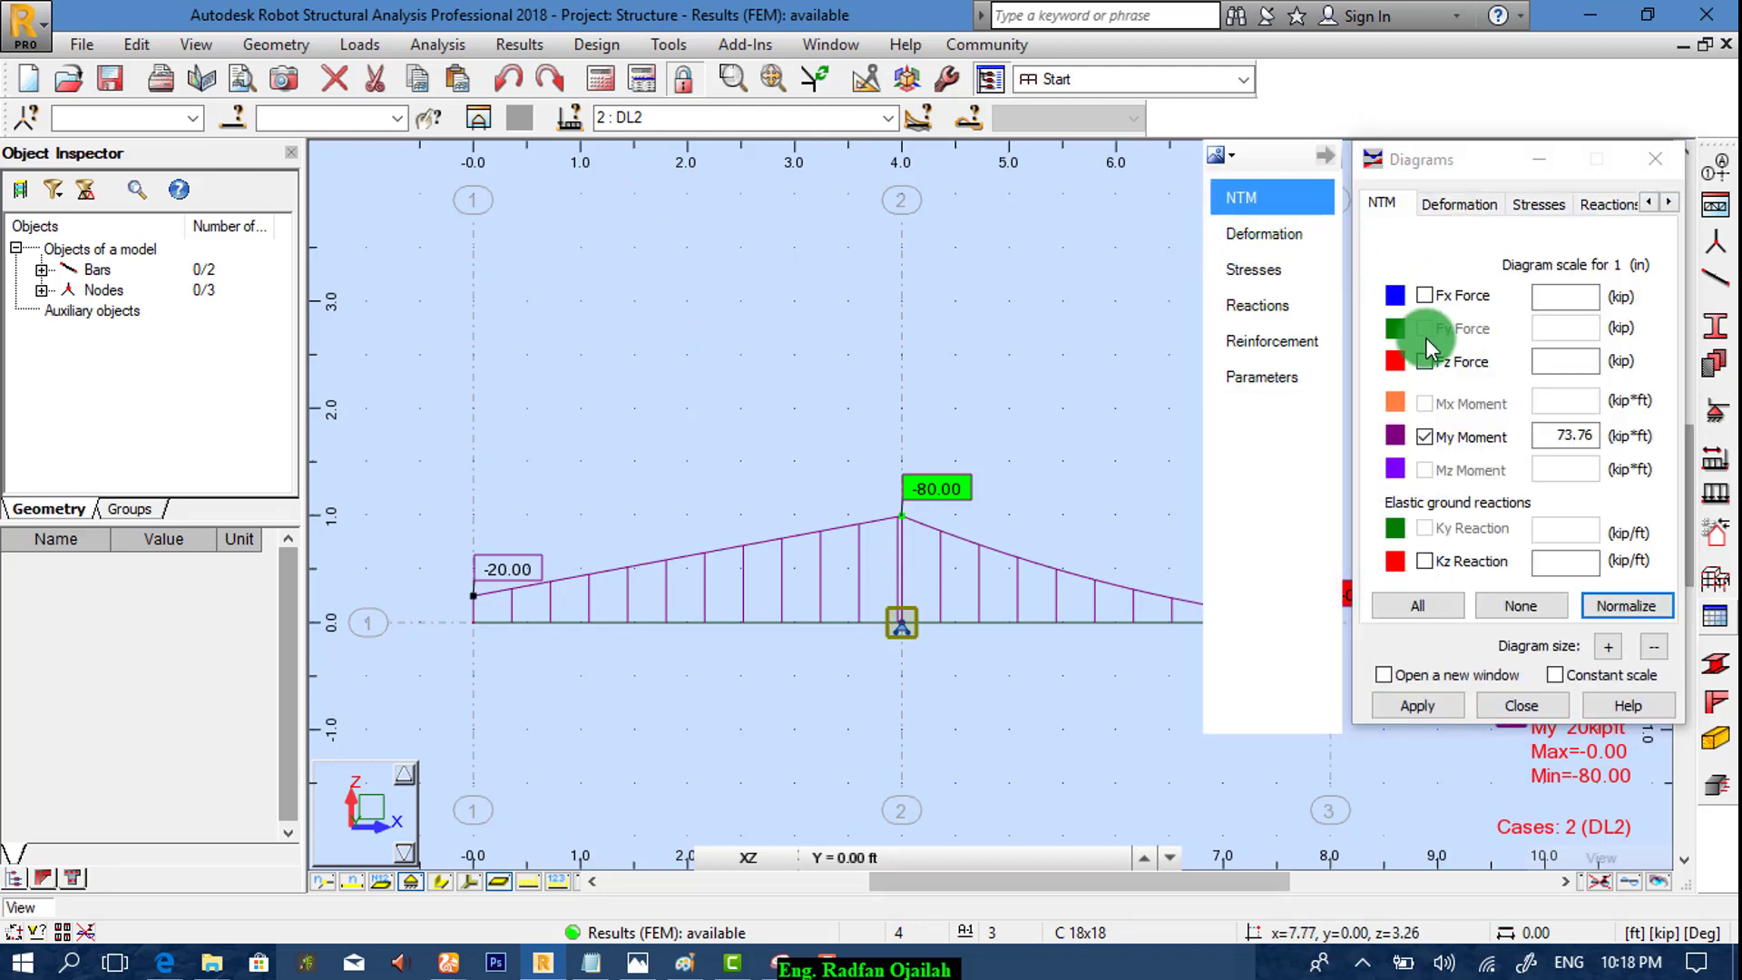
{"action": "left_click", "coordinate": [1425, 436]}
{"action": "left_click", "coordinate": [1425, 361]}
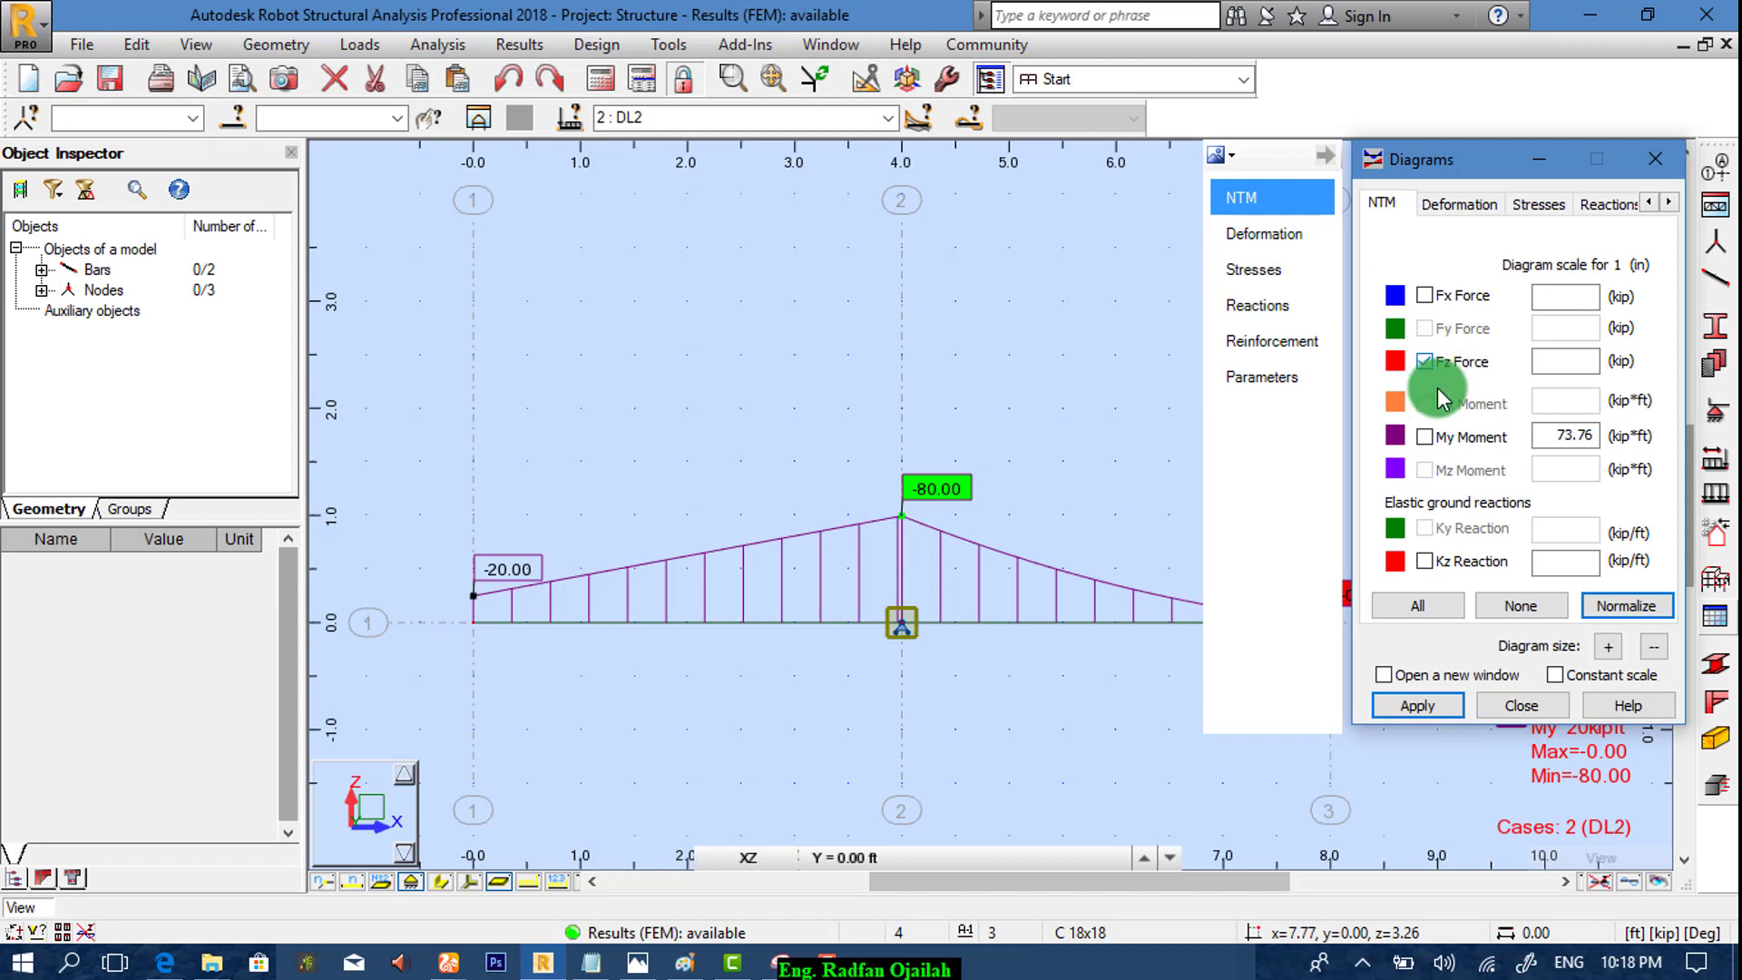
{"action": "left_click", "coordinate": [1418, 705]}
{"action": "left_click", "coordinate": [1549, 163]}
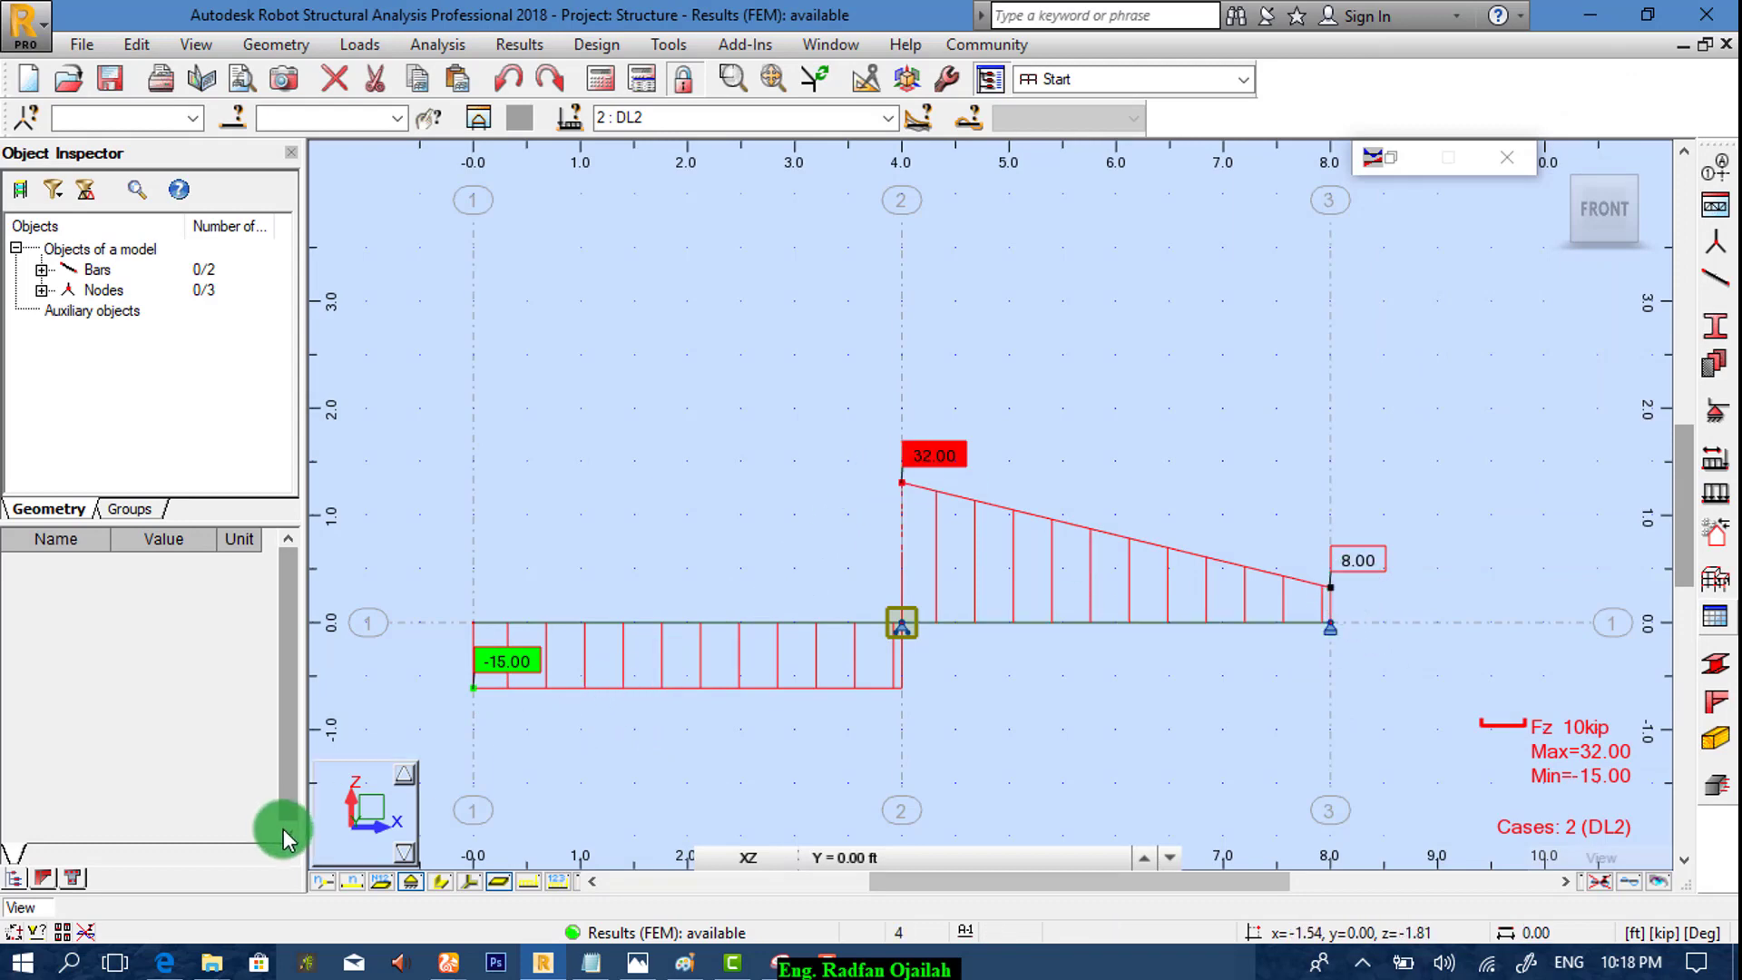
{"action": "left_click", "coordinate": [161, 969]}
Step: Return to Robot and zoom on the Fz shear diagram labelled -15, 32 and 8 kip
{"action": "scroll", "coordinate": [922, 575], "scroll_direction": "up", "scroll_amount": 5}
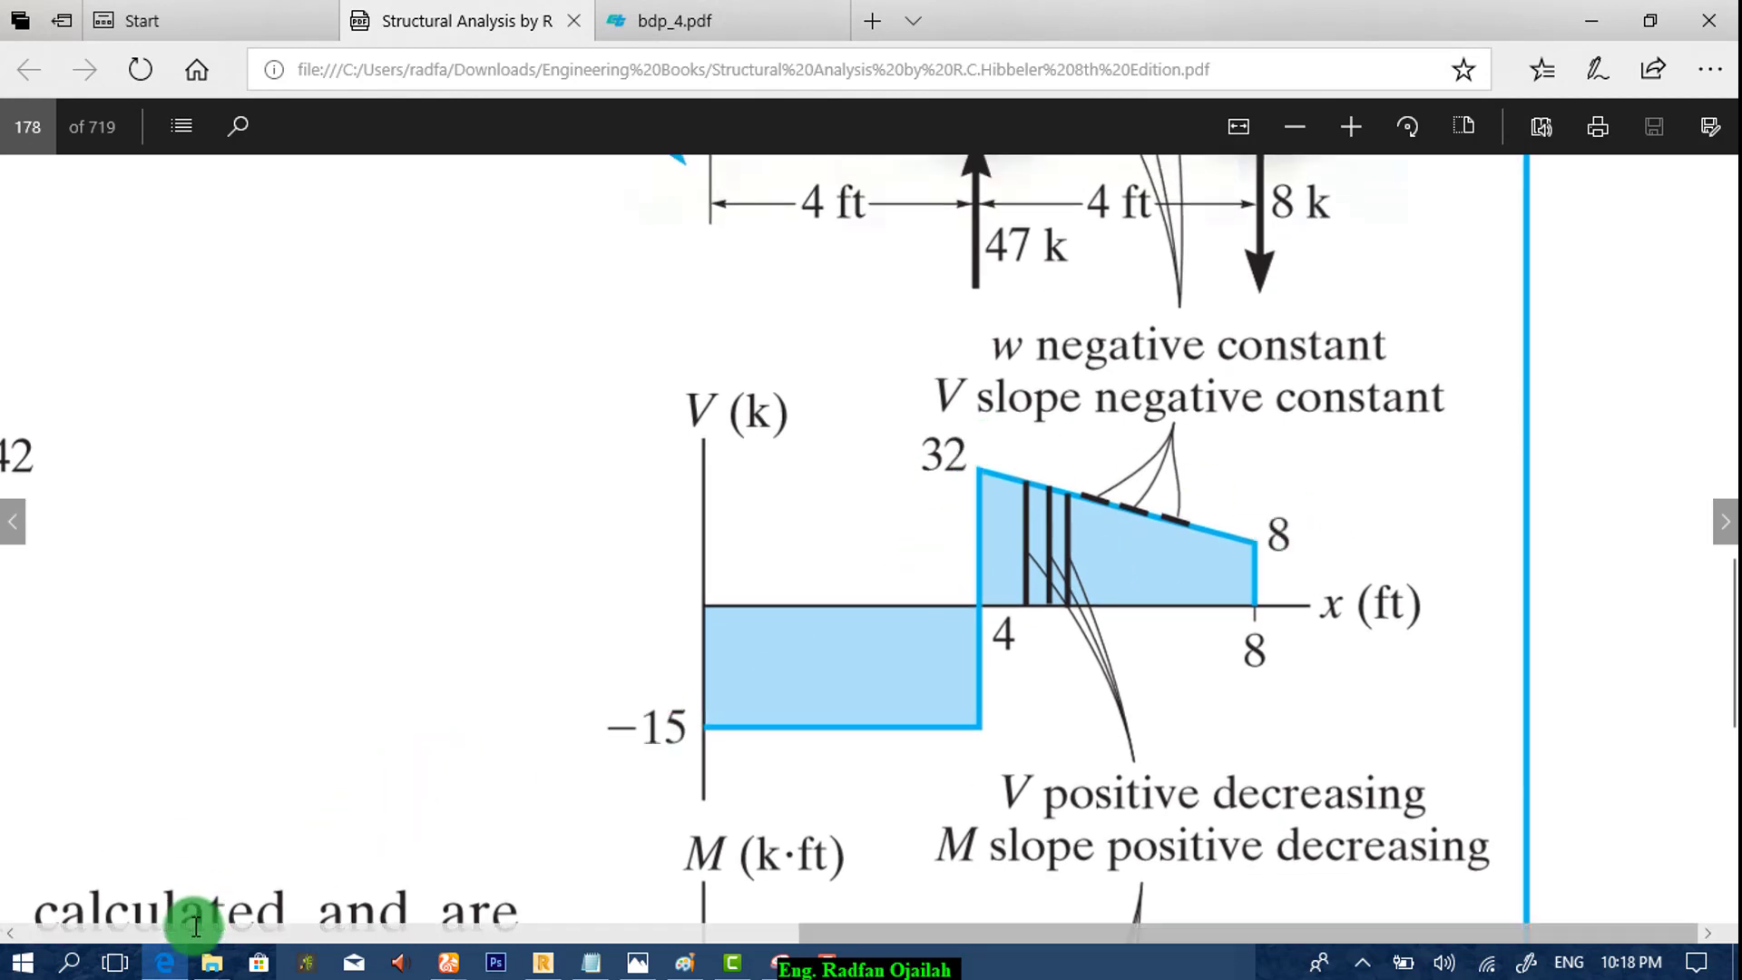
{"action": "left_click", "coordinate": [543, 962]}
{"action": "scroll", "coordinate": [1034, 509], "scroll_direction": "down", "scroll_amount": 3}
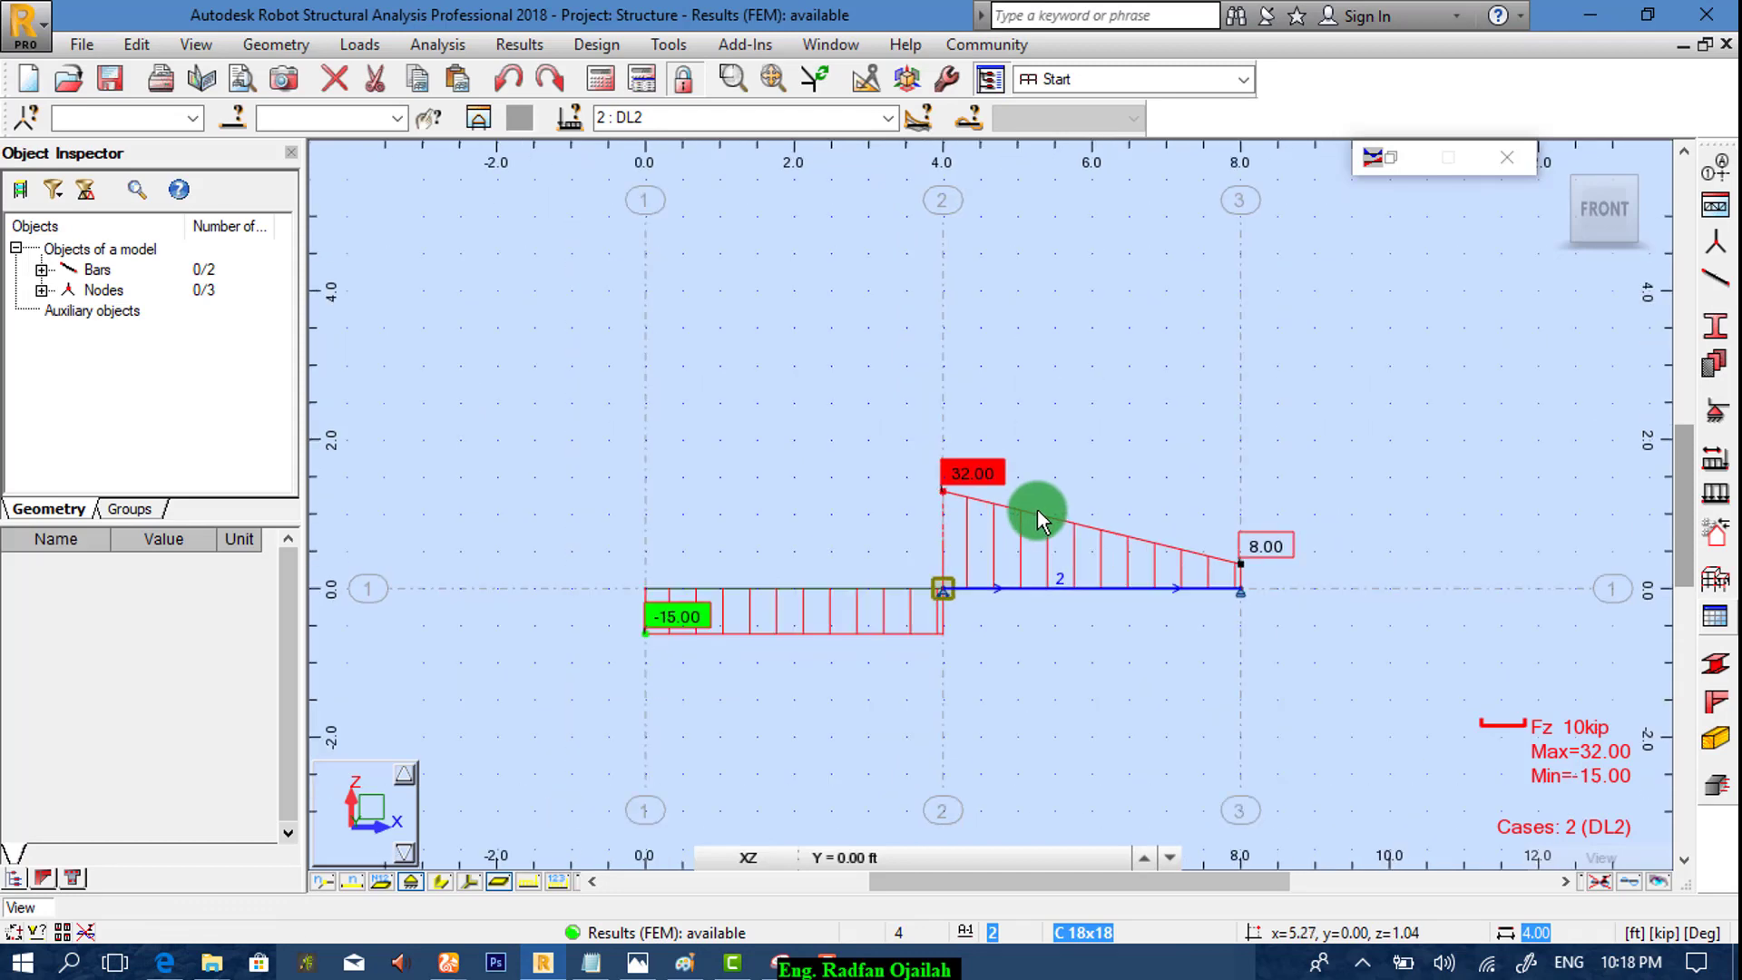
{"action": "scroll", "coordinate": [1058, 467], "scroll_direction": "up", "scroll_amount": 3}
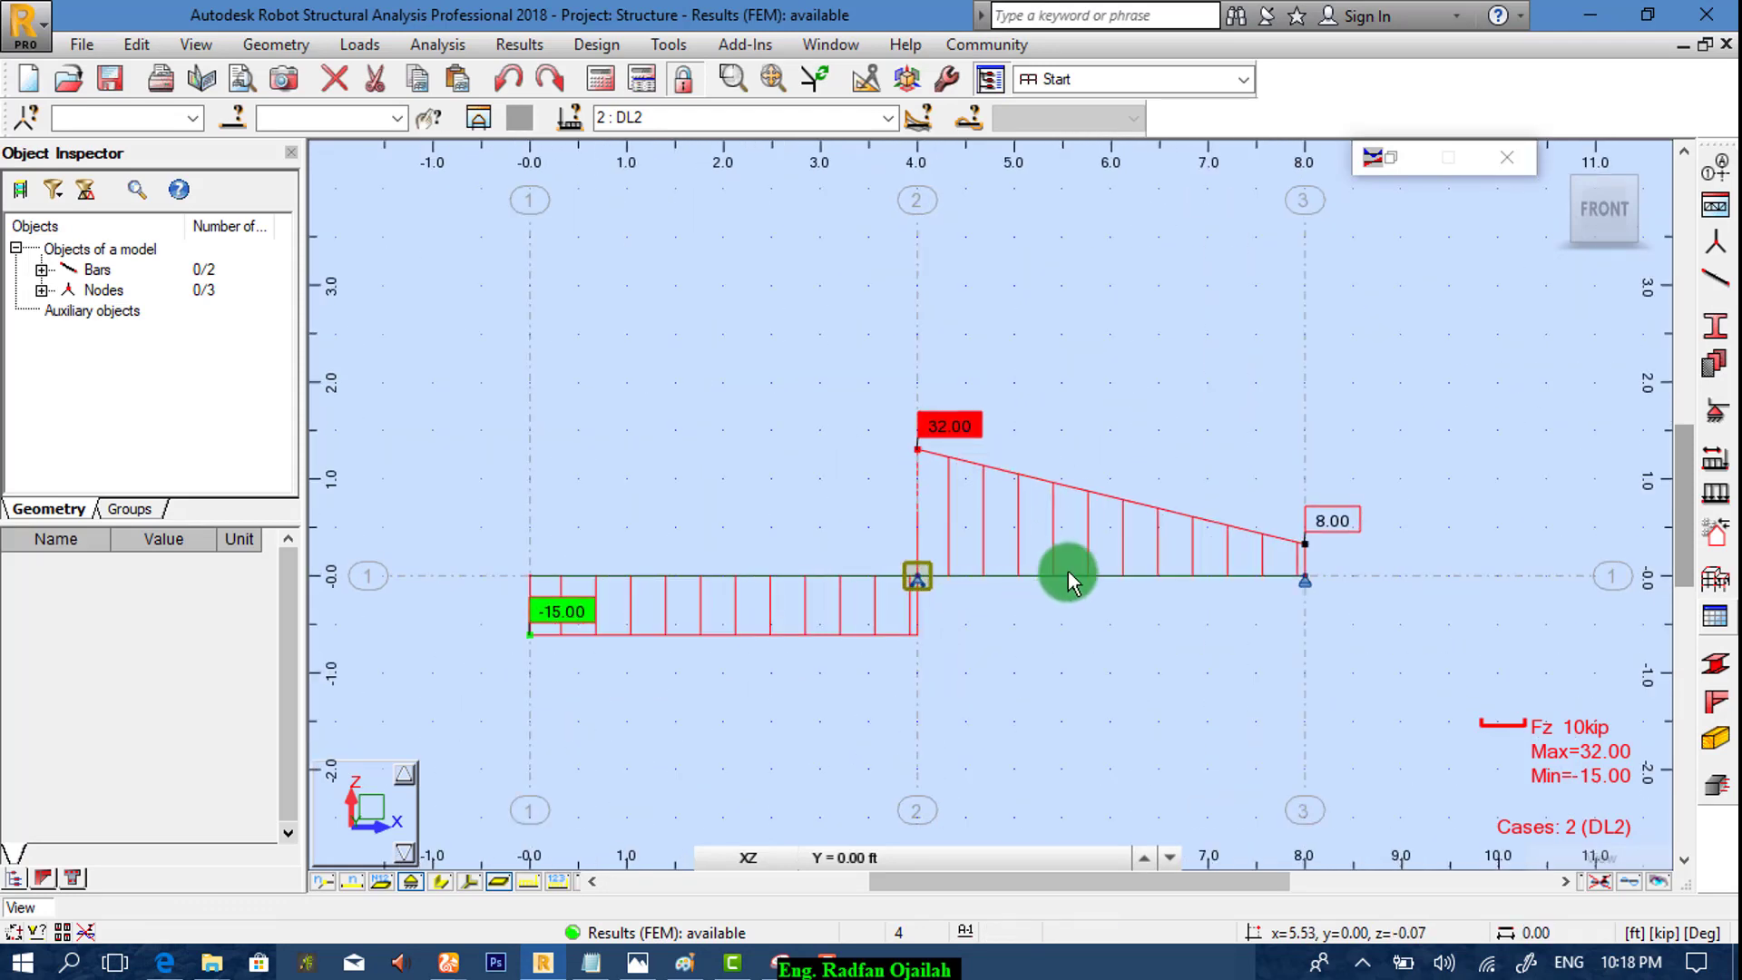